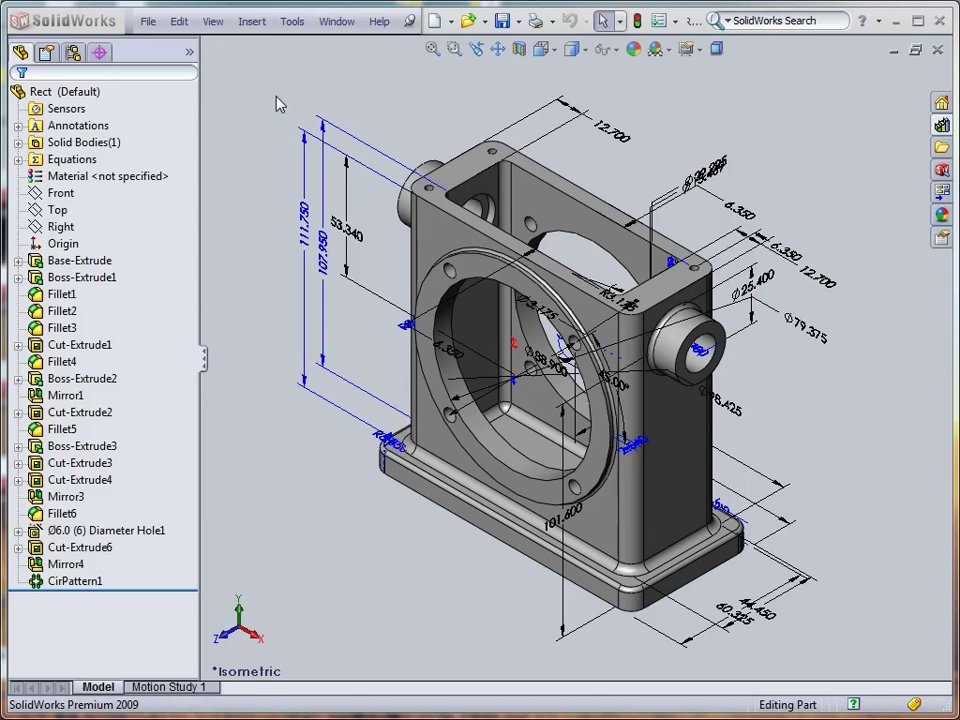
Insert a family design table that uses a new XLS spreadsheet named Part_Params in the Hole Alignment folder.
left_click(258, 22)
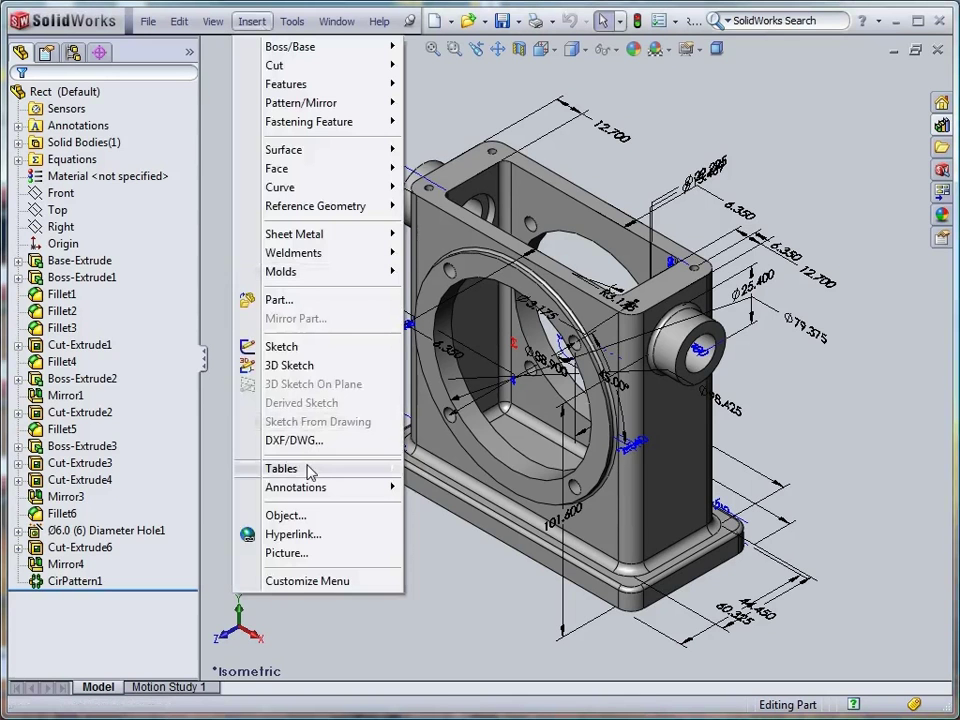
mouse_move(311, 470)
left_click(428, 507)
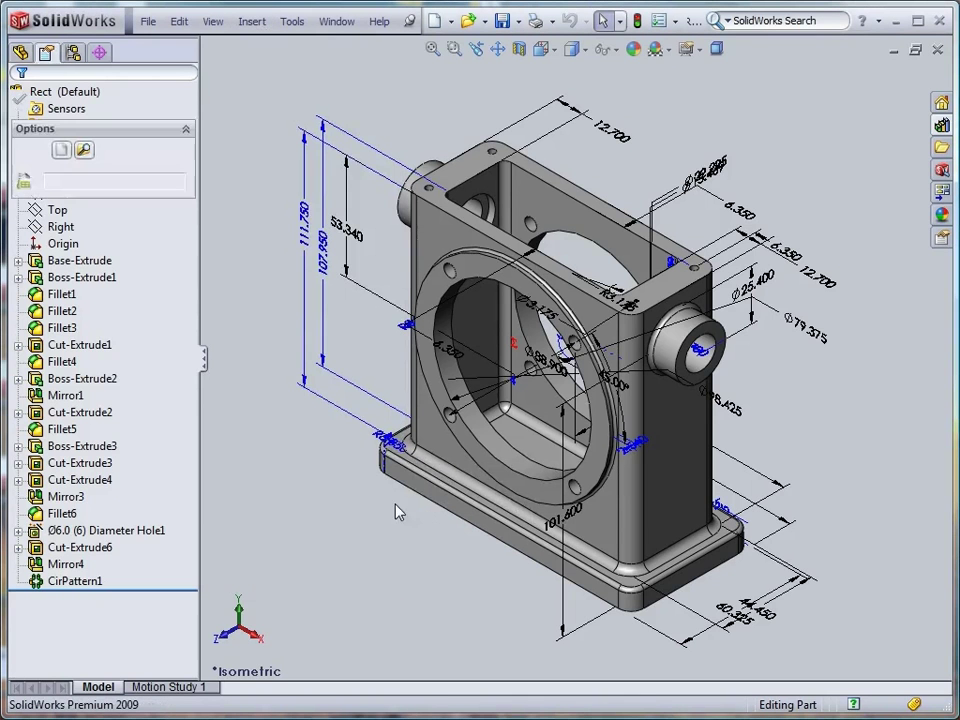
left_click(61, 150)
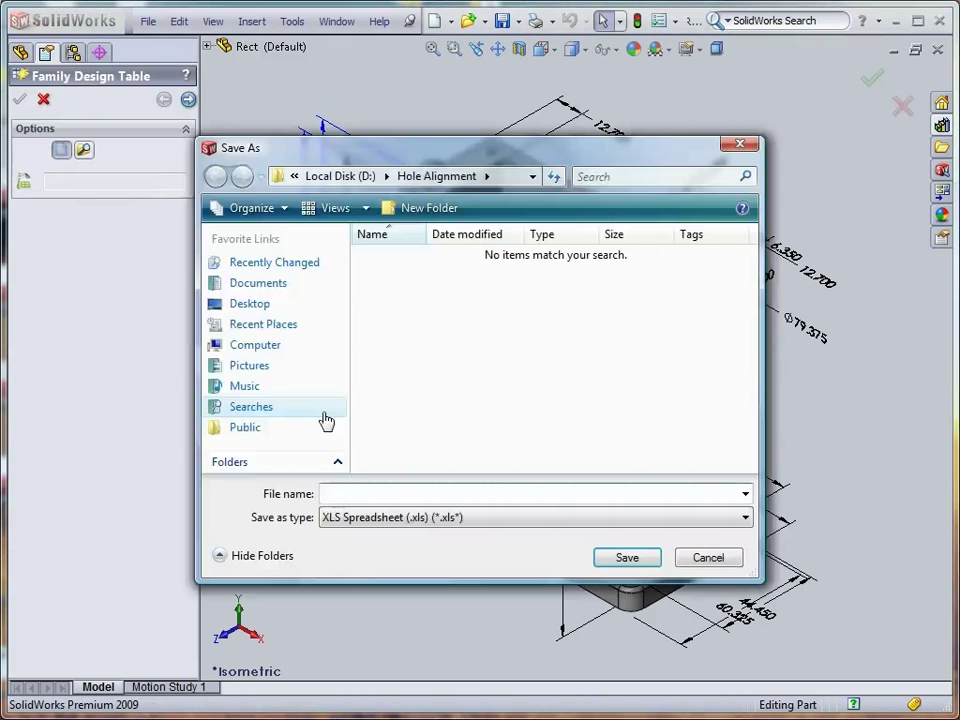
left_click(358, 491)
type("P")
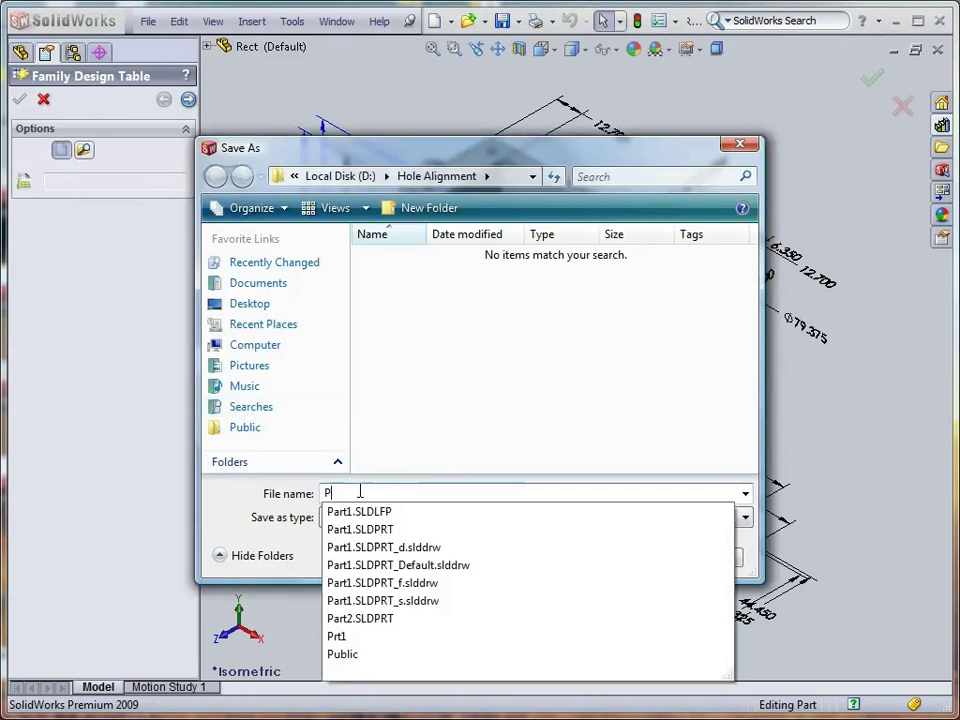
type("art_Params")
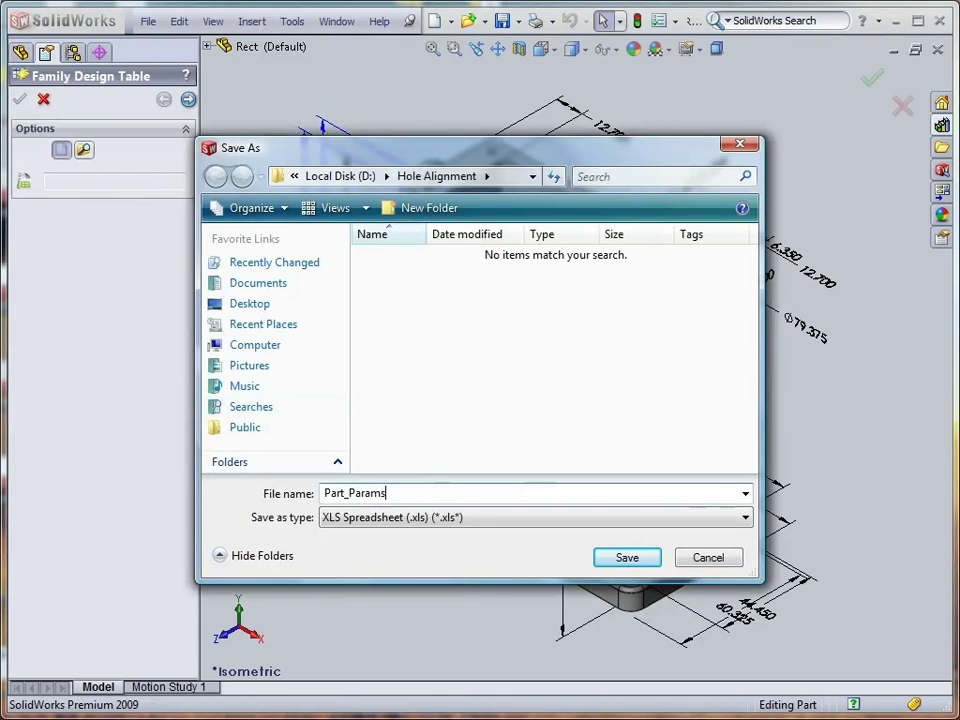
left_click(614, 560)
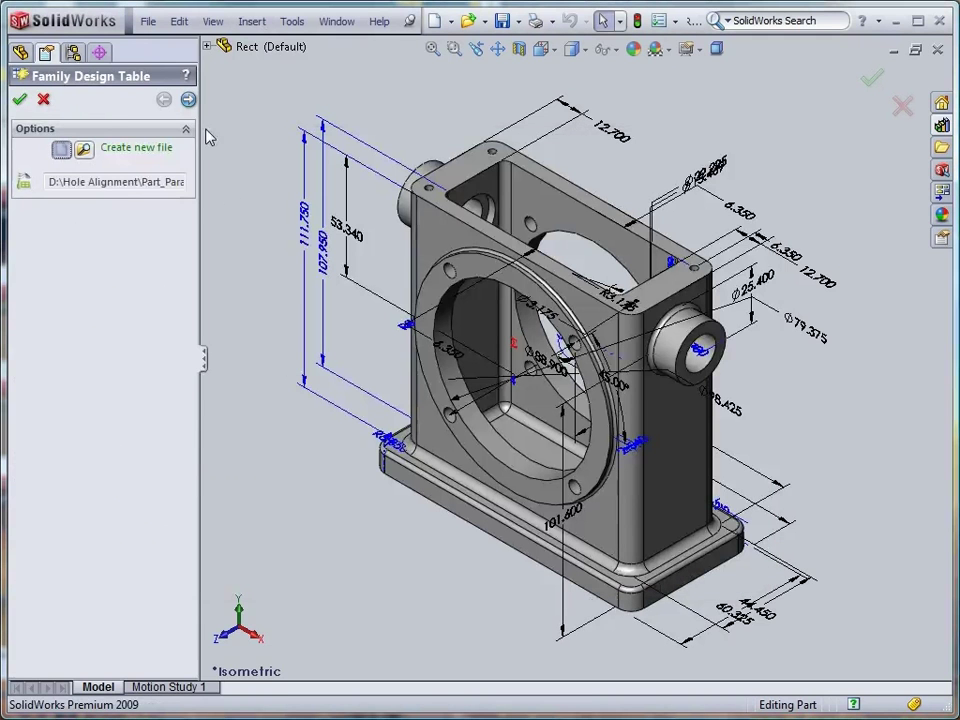
Include the Length and Width parameters of Sketch1 in the family design table.
left_click(188, 100)
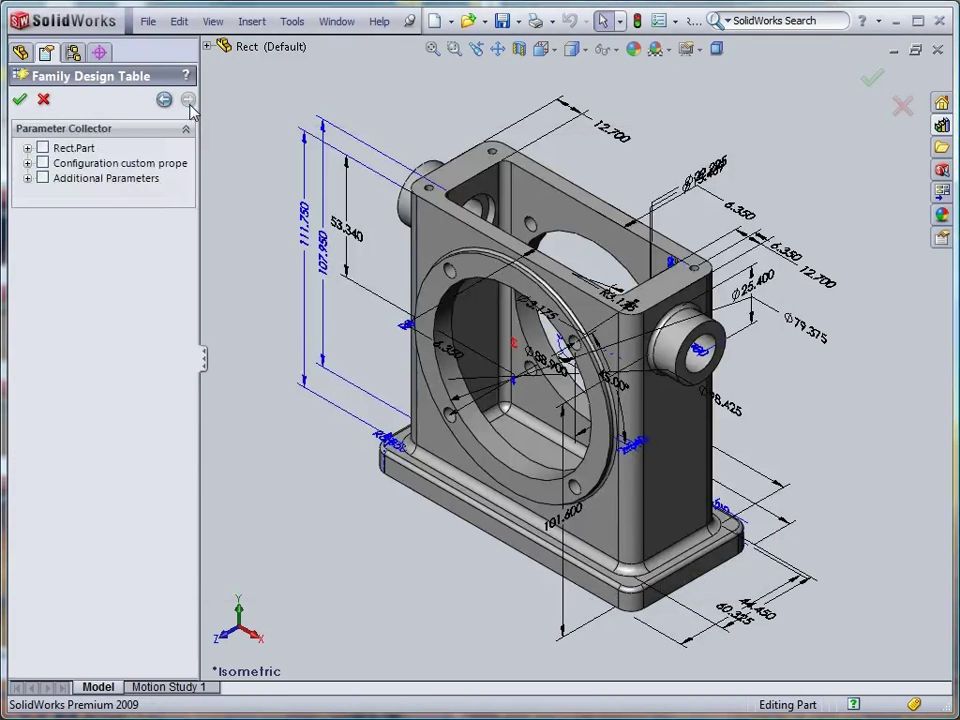
left_click(27, 148)
left_click(45, 163)
left_click(78, 178)
left_click(79, 193)
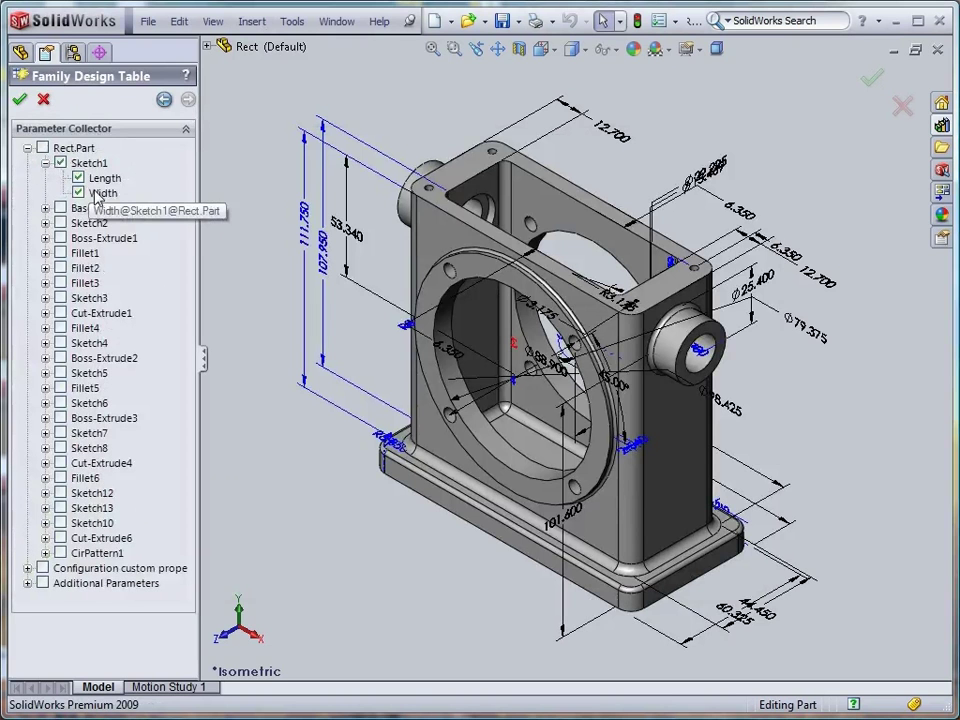
left_click(99, 198)
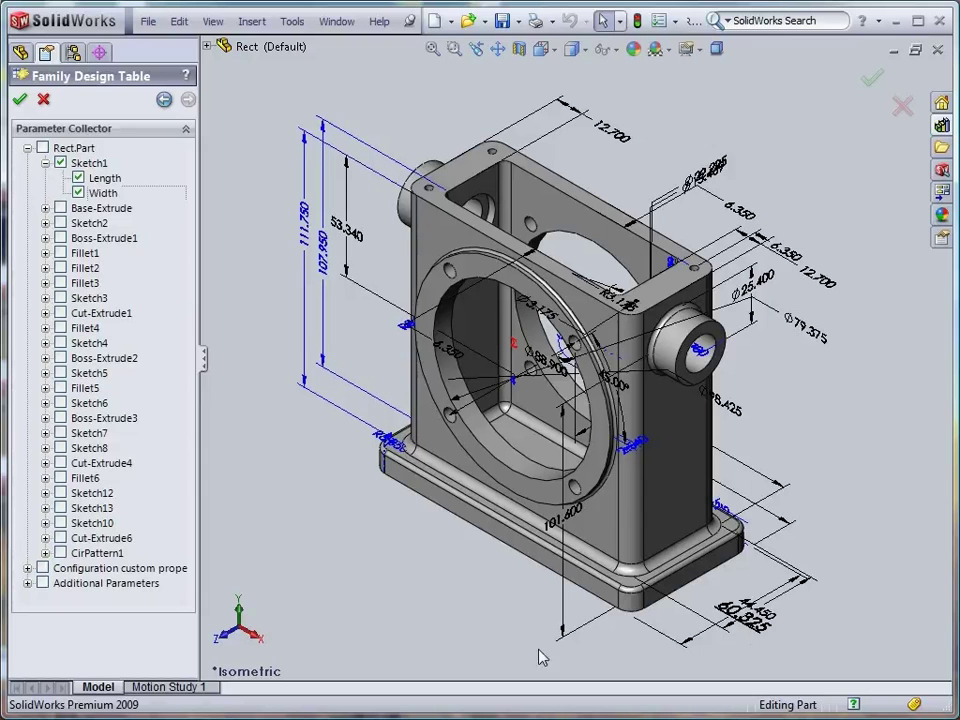
Include the Height parameter of Boss-Extrude1 and create the family design table.
left_click(45, 238)
left_click(78, 253)
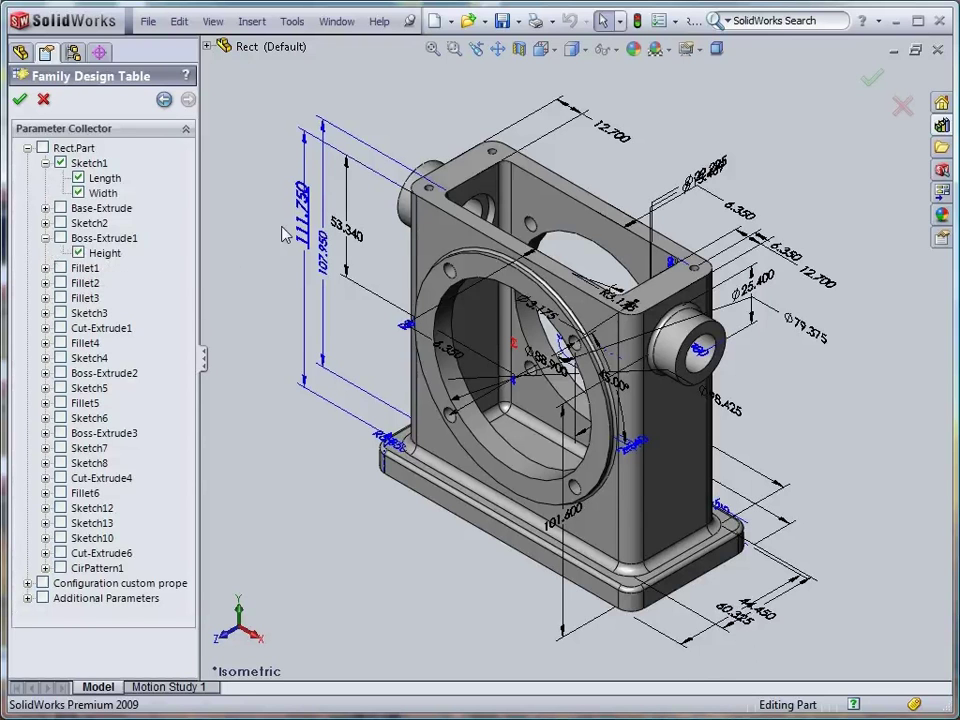
left_click(19, 99)
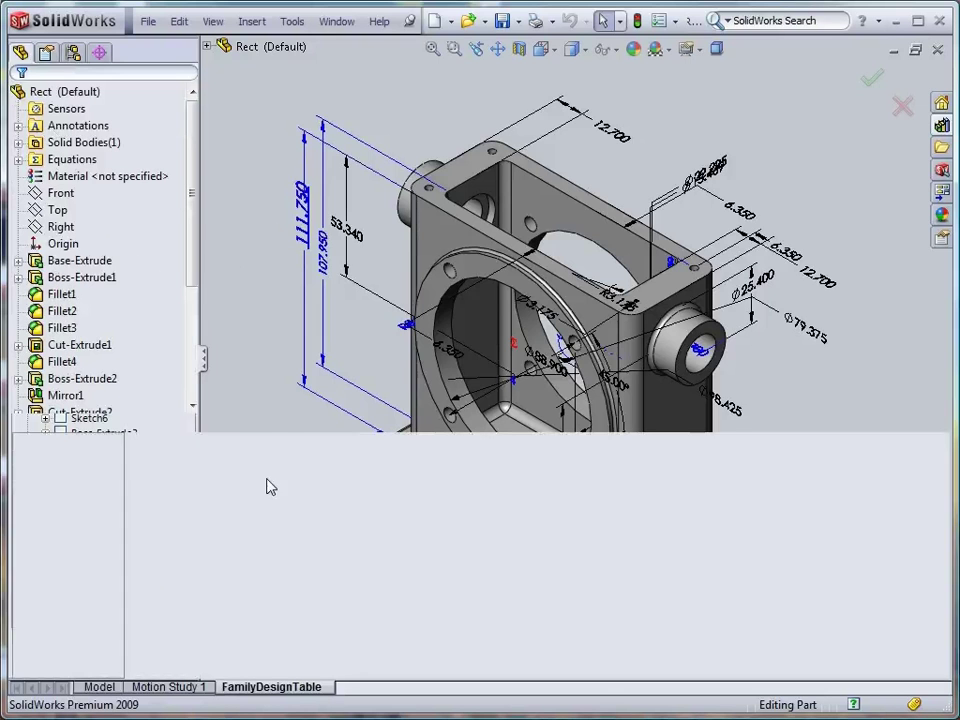
Add a configuration row named Large and set its Length to 0.15.
left_click(210, 500)
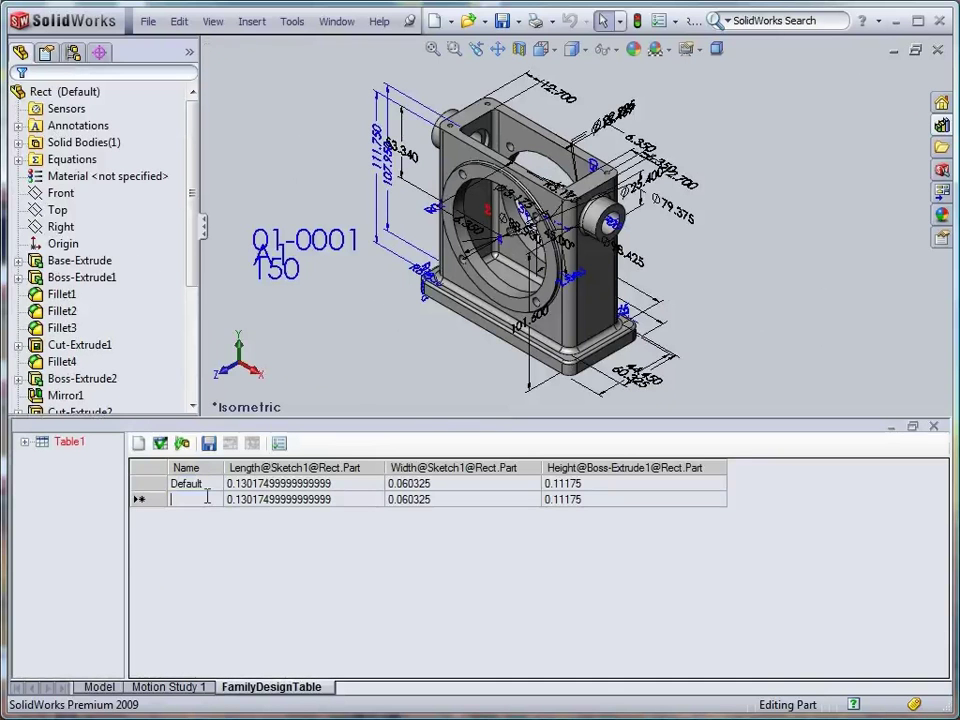
type("Large")
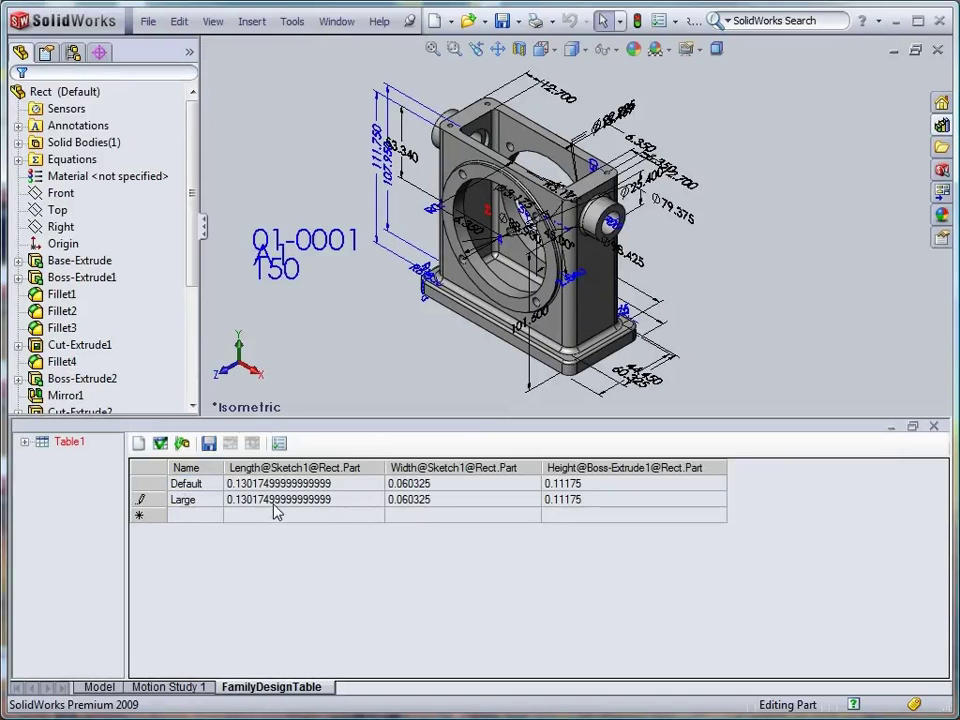
left_click(274, 499)
left_click_drag(247, 499, 333, 499)
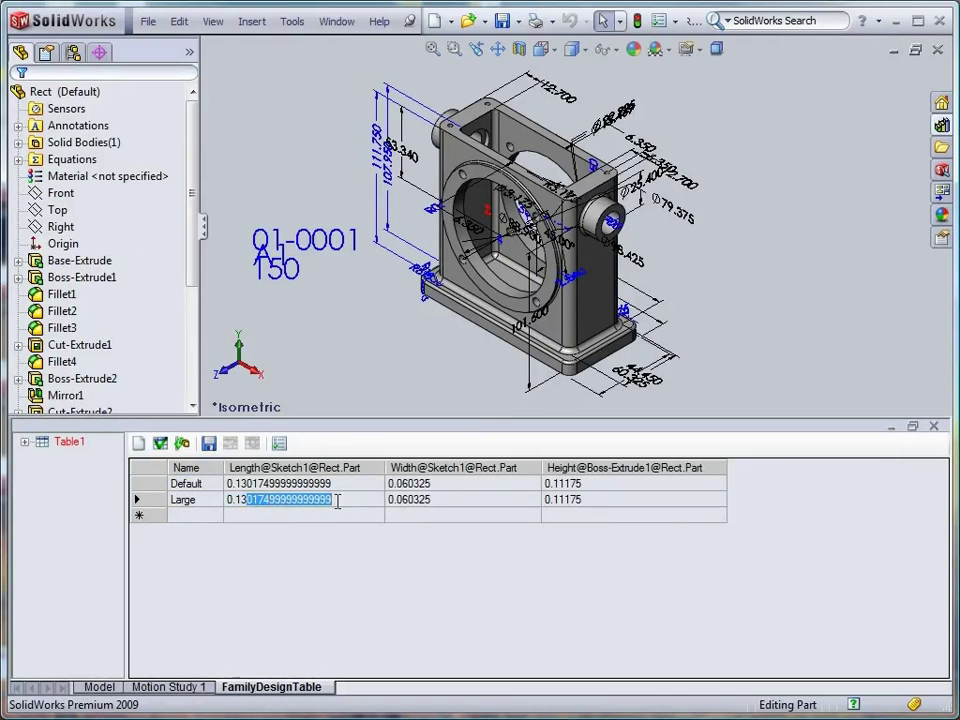
key("BackSpace")
key("BackSpace")
type("5")
Set the Large configuration's Width to 0.07 and its Height to 0.15.
left_click(437, 499)
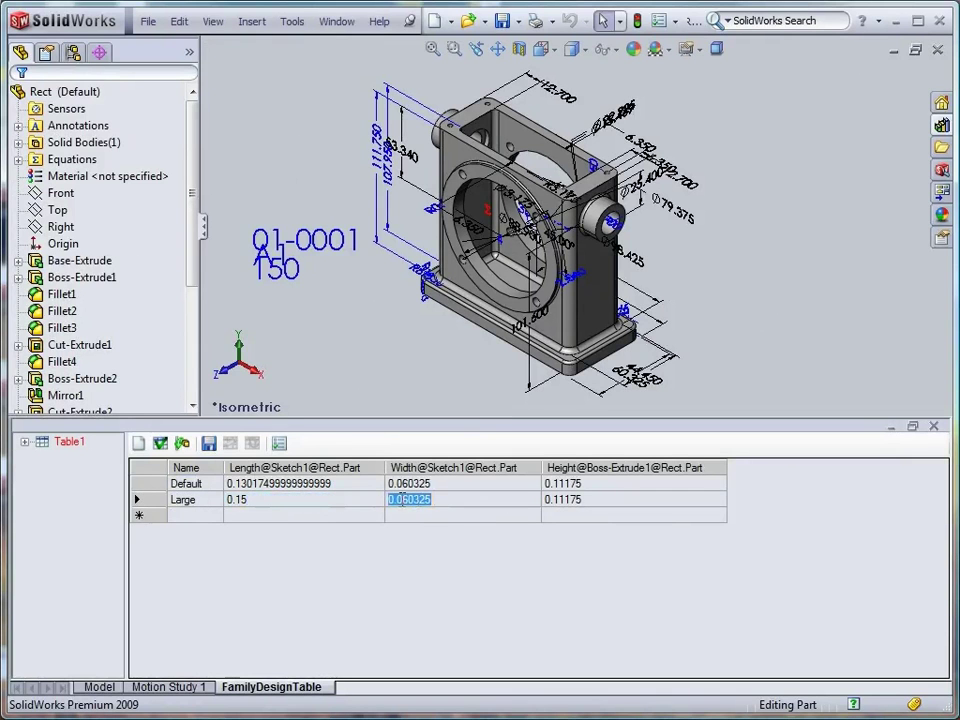
left_click_drag(403, 499, 465, 499)
type("7")
left_click(562, 500)
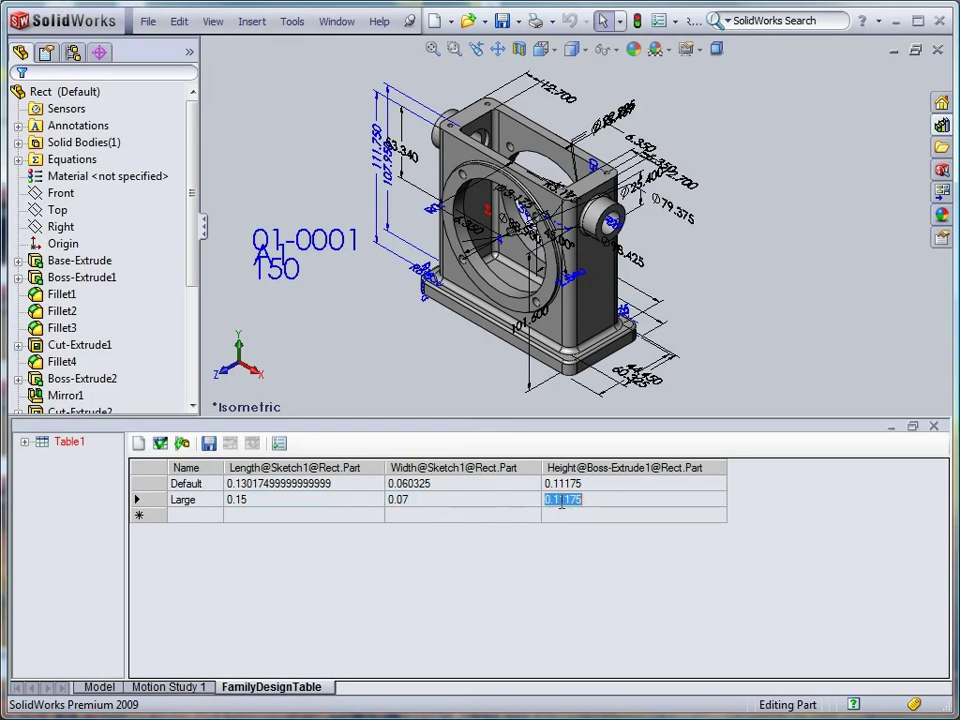
left_click_drag(560, 500, 594, 501)
type("5")
Add a configuration row named Small and set its Length to 0.12.
left_click(193, 516)
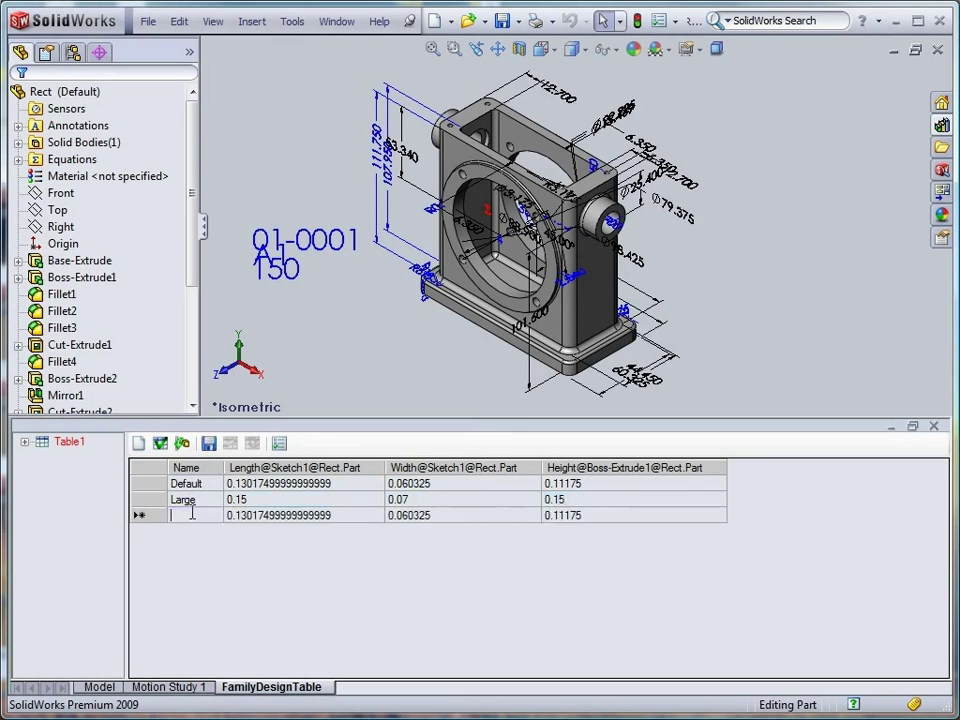
type("Small")
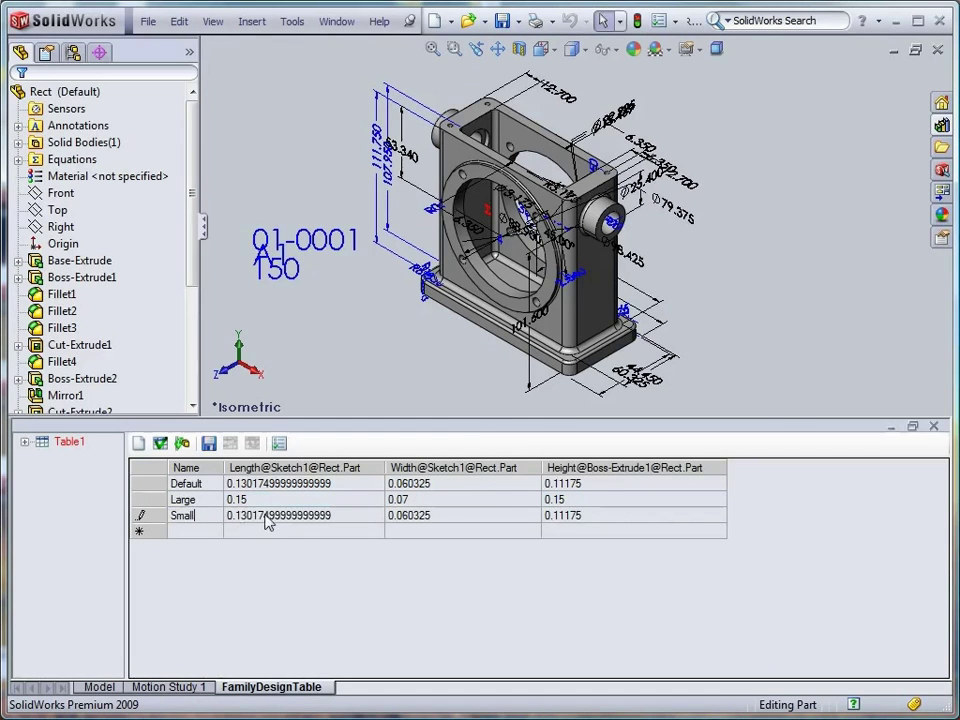
left_click_drag(240, 515, 313, 515)
type("2")
Set the Small configuration's Width to 0.06 and its Height to 0.1.
left_click(420, 516)
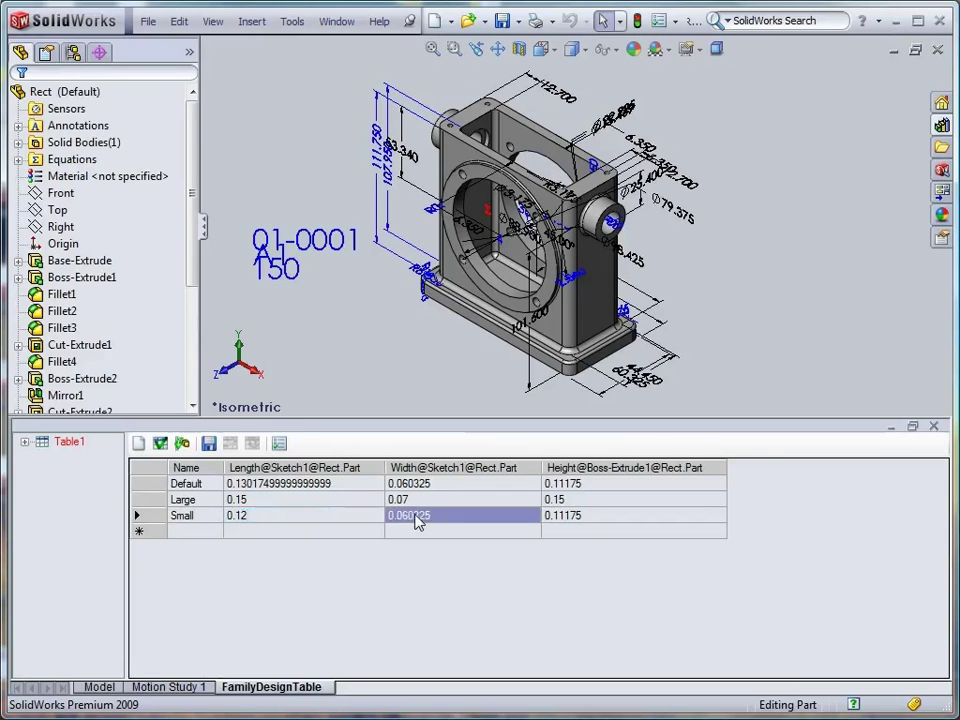
left_click_drag(401, 515, 450, 514)
type("6")
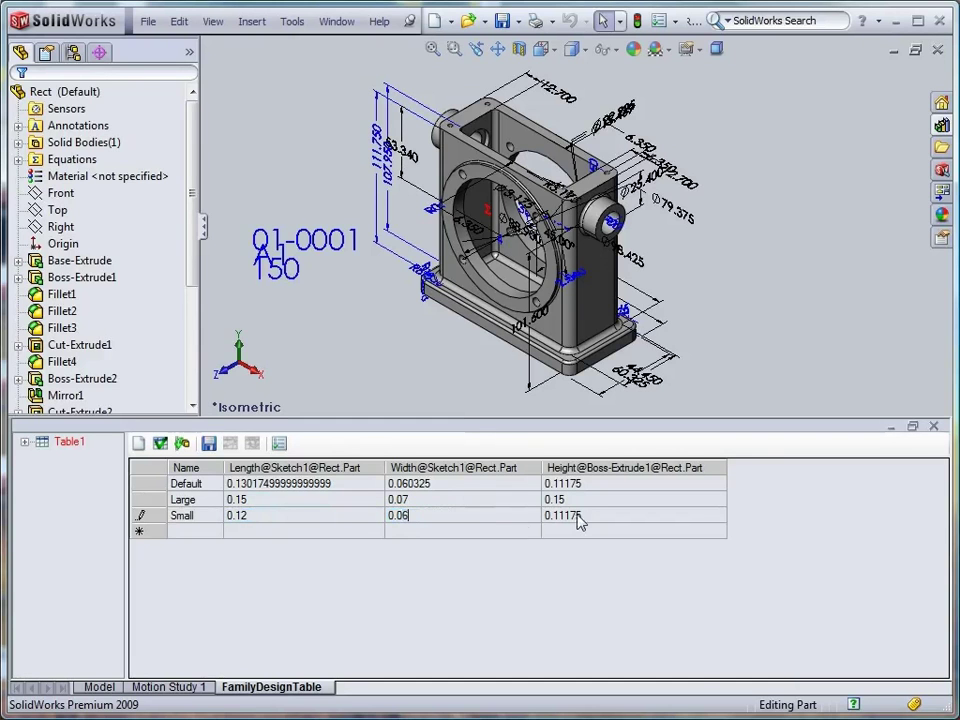
left_click(577, 516)
left_click(561, 515)
left_click_drag(558, 515, 596, 516)
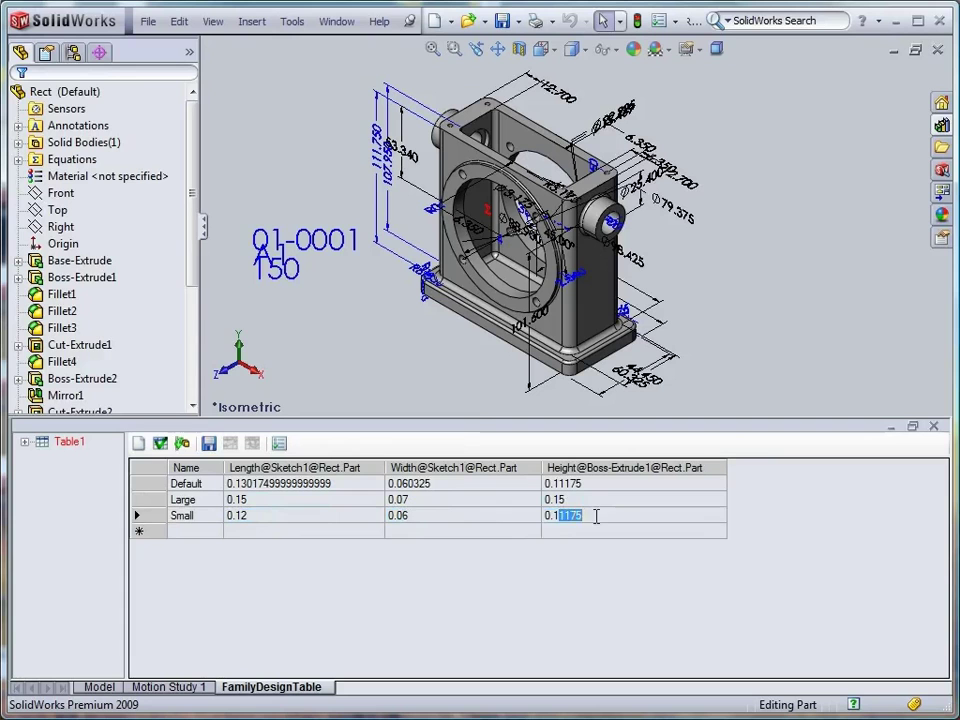
key("BackSpace")
left_click(408, 512)
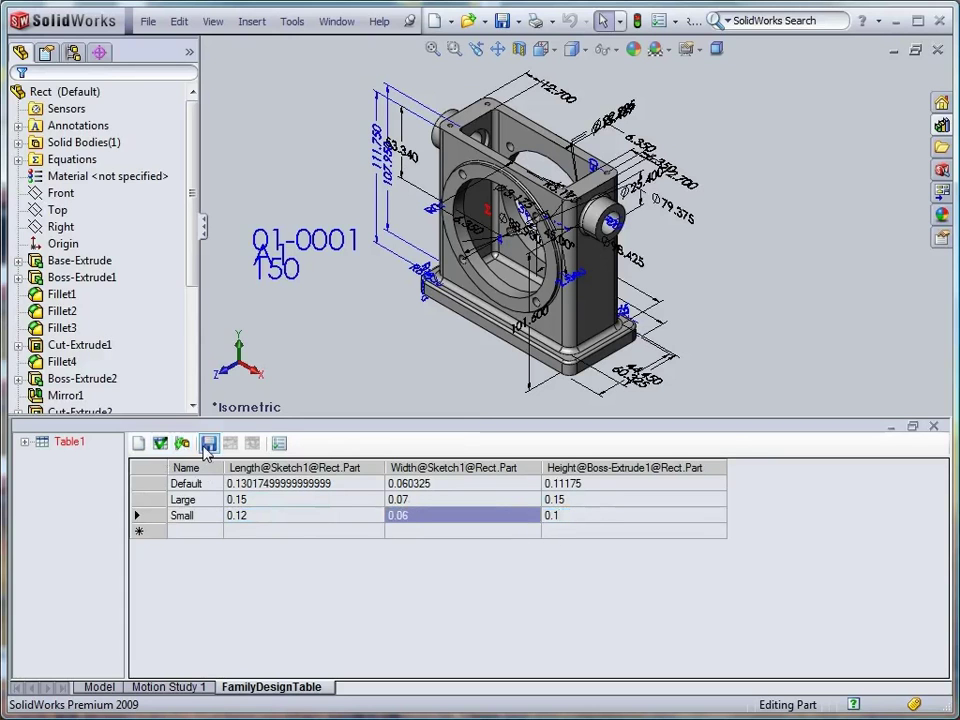
Rename the design table Table1 as Parameters.
left_click(70, 442)
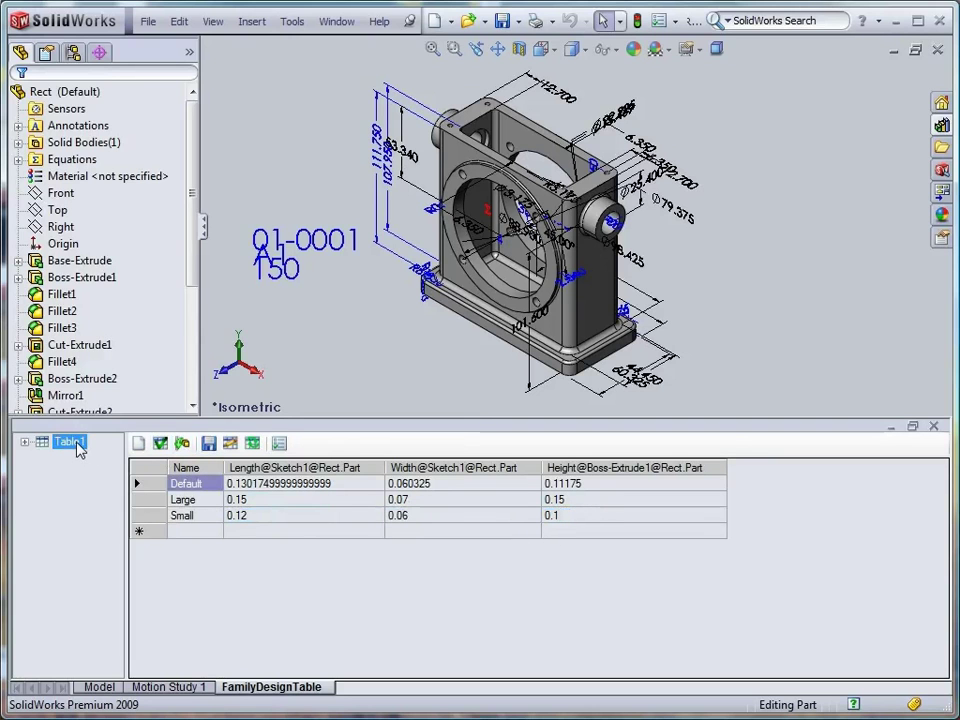
left_click(77, 443)
type("Parameters")
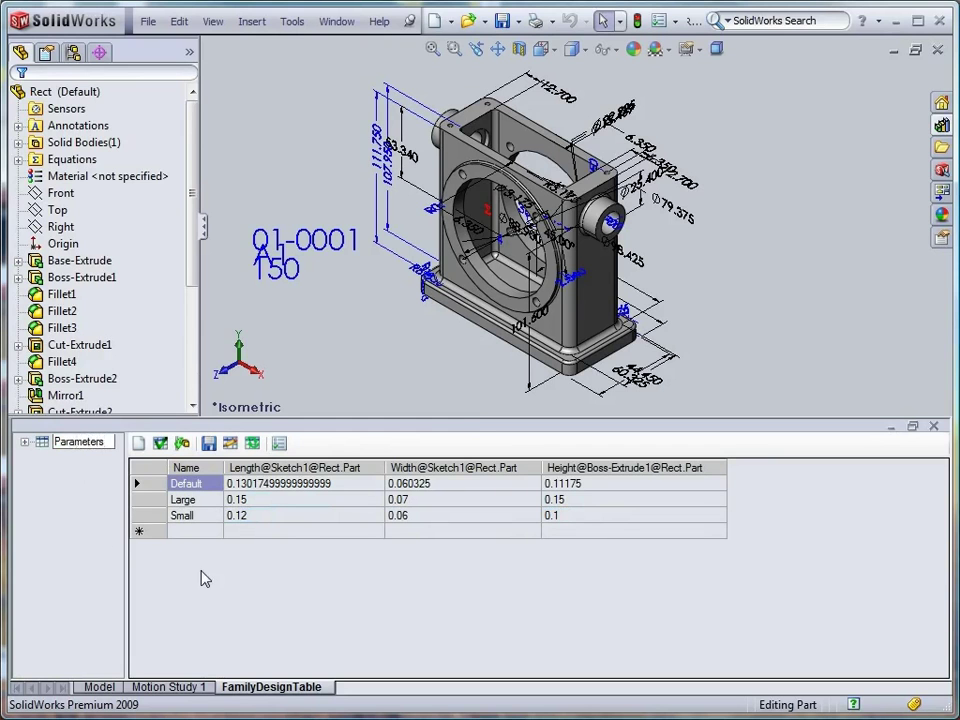
key("Return")
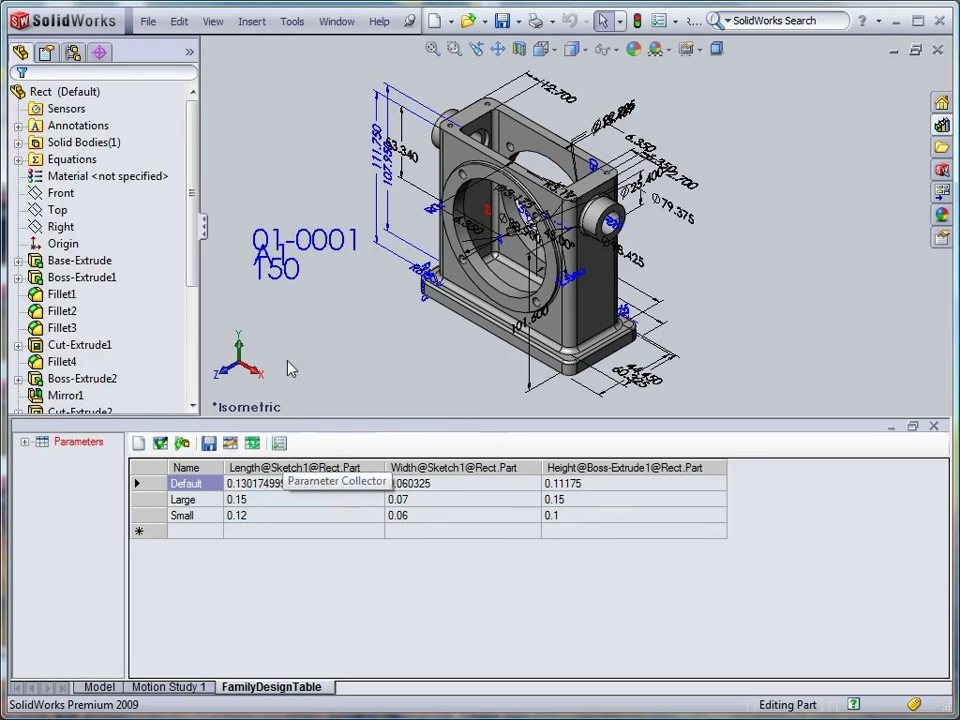
Turn off the display of feature dimensions on the housing model.
right_click(77, 125)
left_click(131, 193)
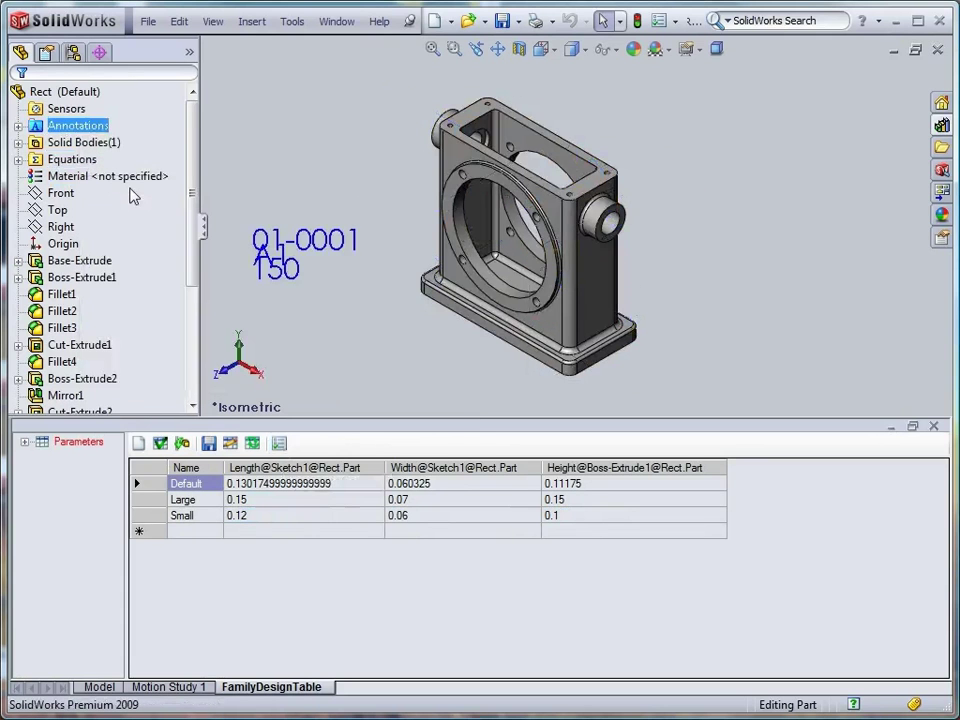
scroll(717, 284, "down", 3)
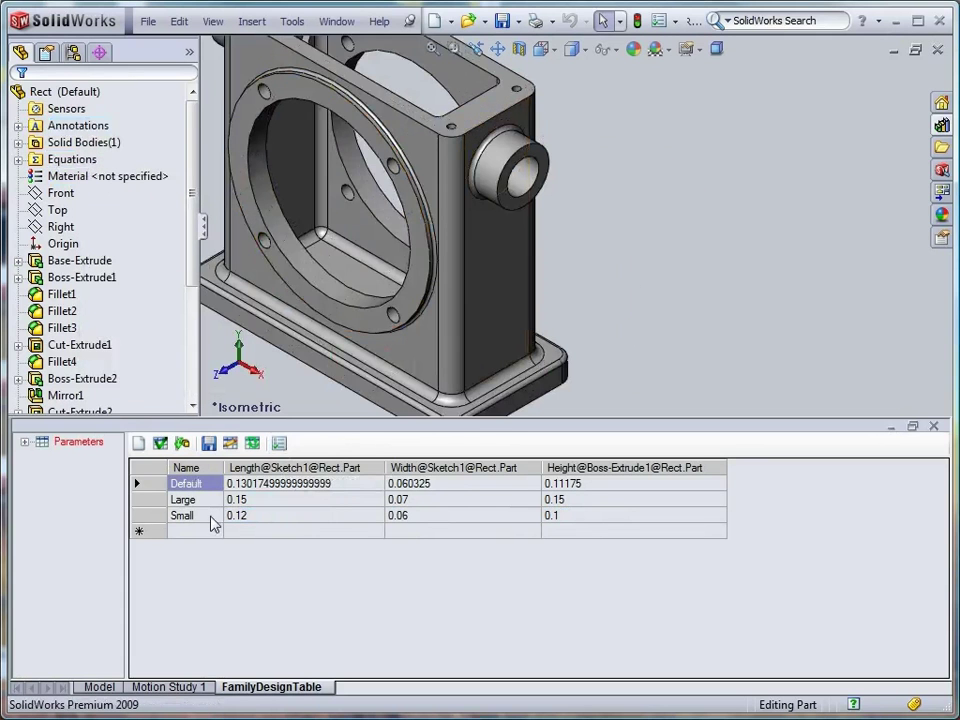
Reopen the Parameter Collector for the table and expand the parameters of Sketch1, Boss-Extrude1 and CirPattern1.
left_click(279, 447)
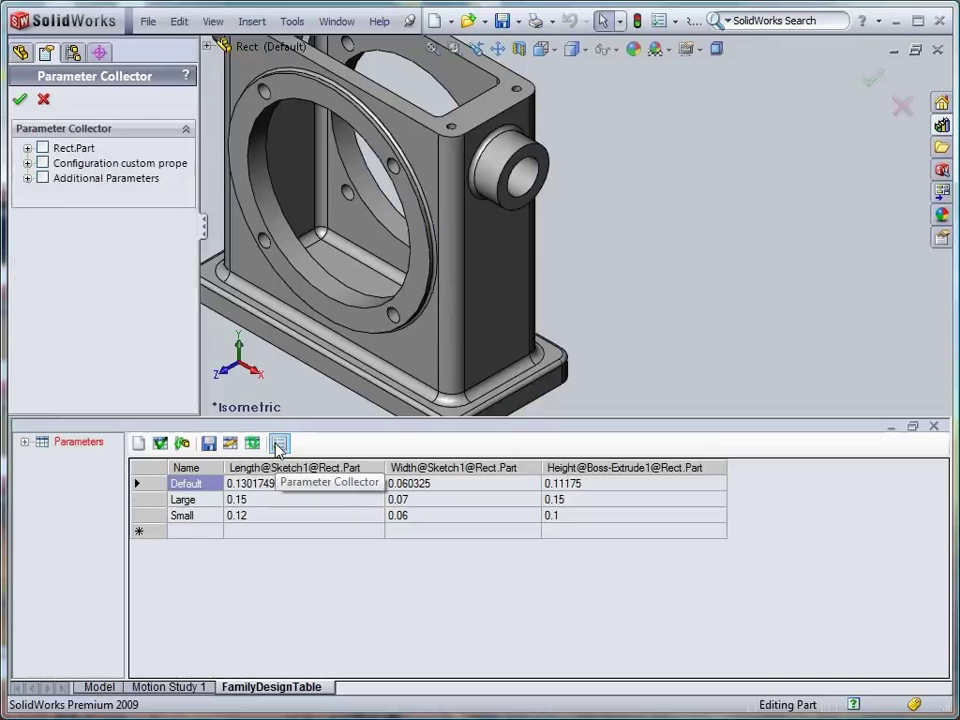
left_click(27, 145)
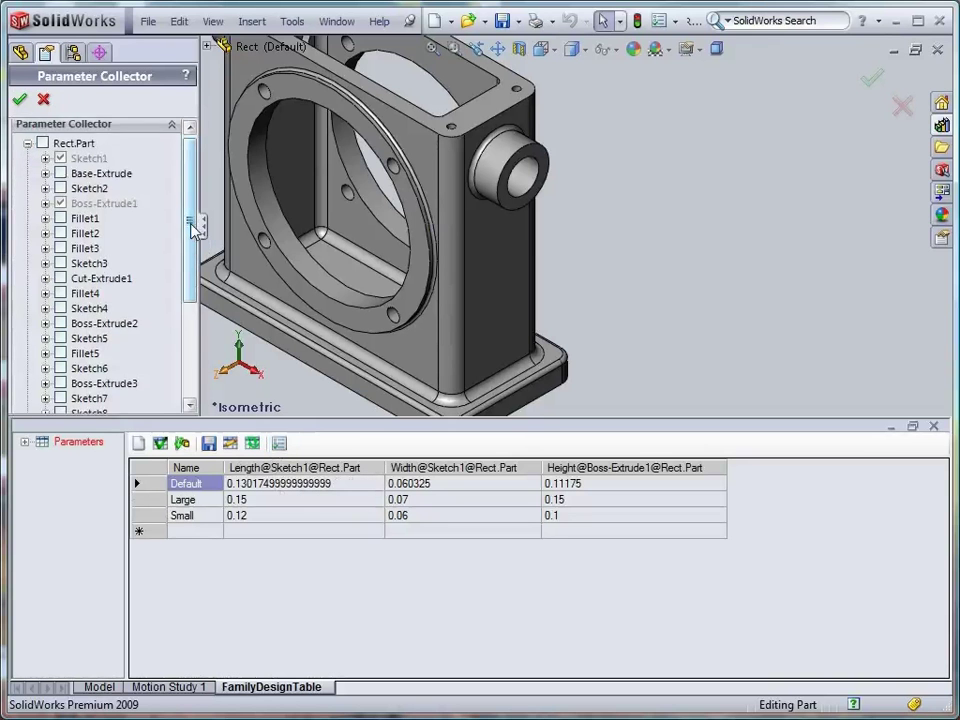
scroll(120, 200, "down", 1)
left_click(45, 128)
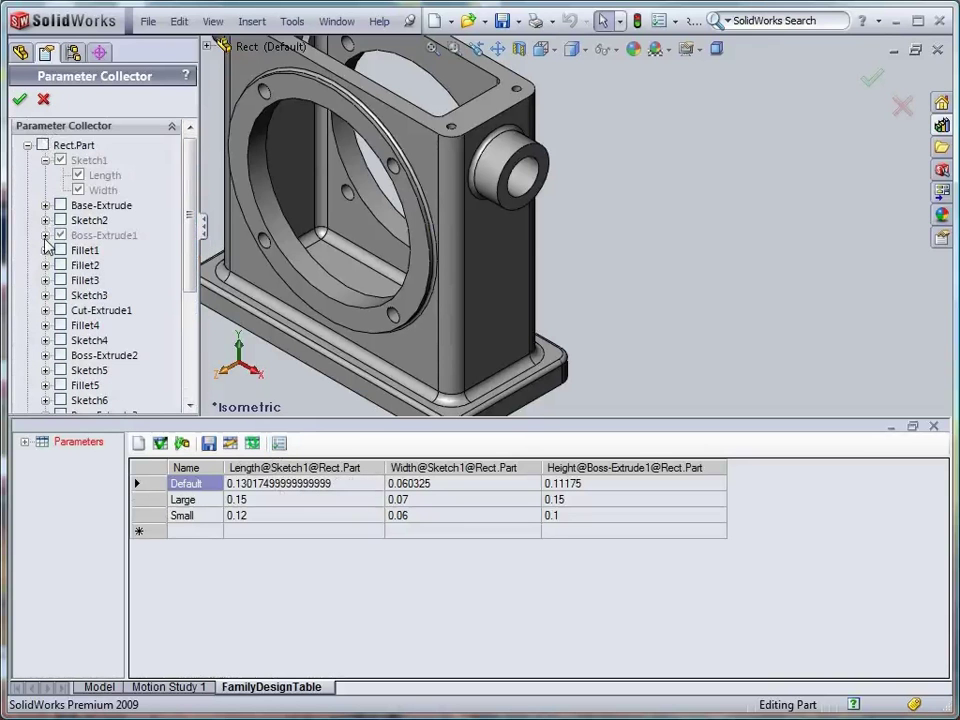
left_click(45, 235)
left_click_drag(189, 244, 189, 354)
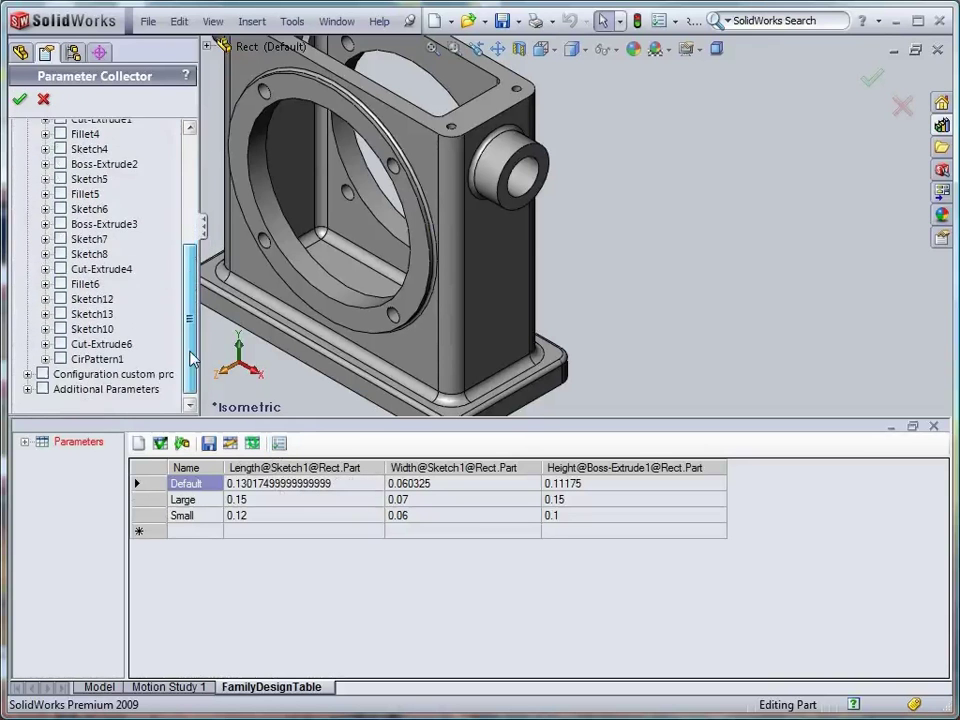
left_click(45, 353)
left_click_drag(190, 257, 190, 367)
scroll(190, 367, "down", 1)
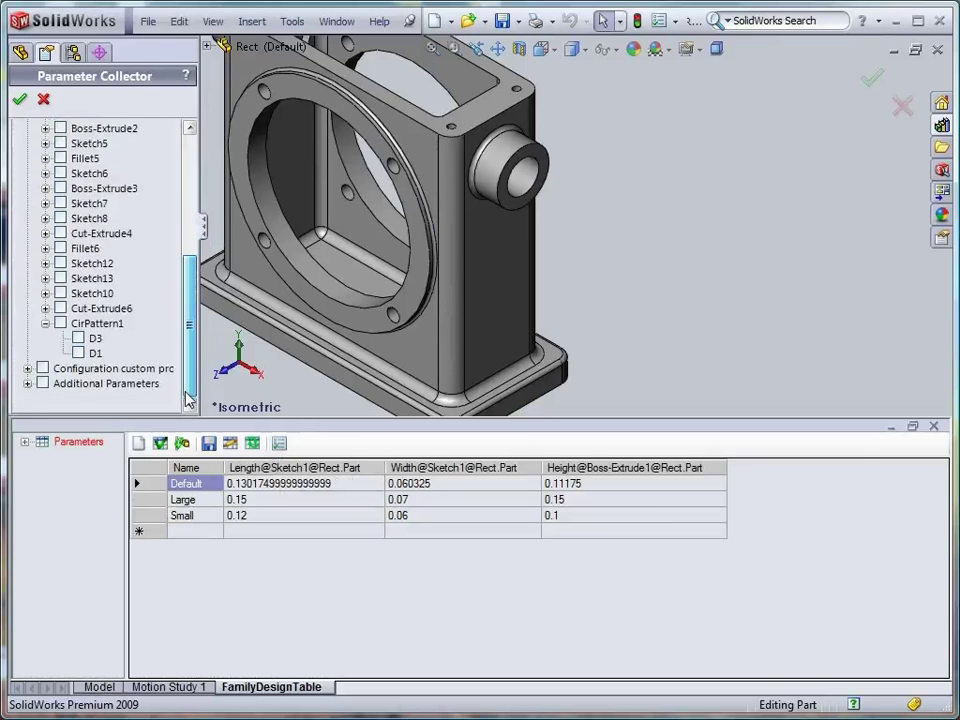
Select CirPattern1 in the part's feature tree to show the circular hole pattern and its dimensions on the model.
left_click(207, 46)
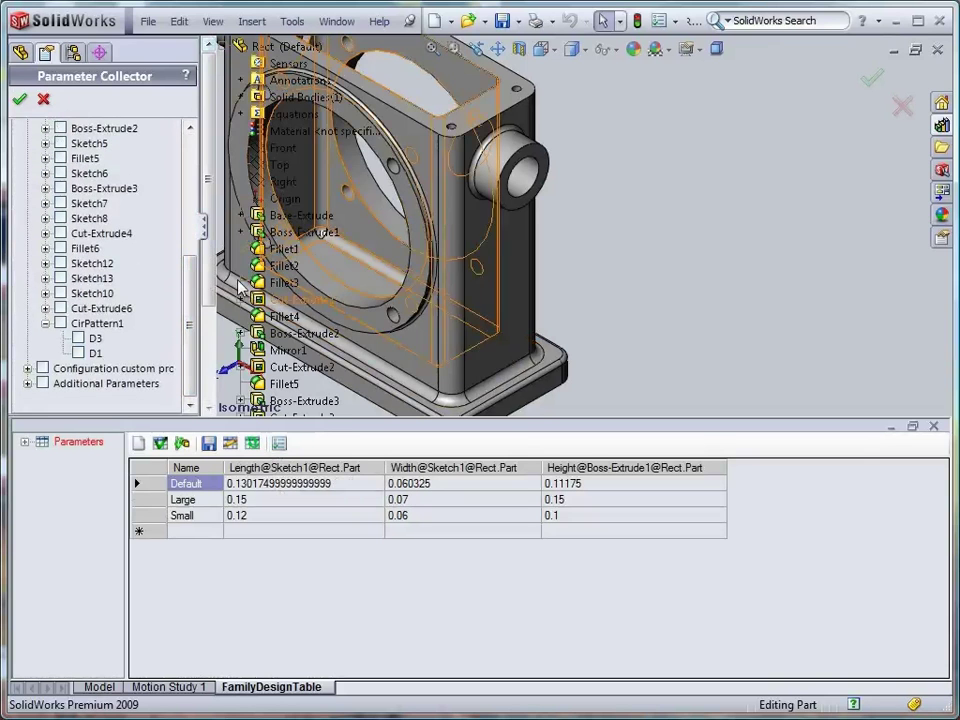
scroll(210, 338, "down", 3)
scroll(210, 338, "down", 1)
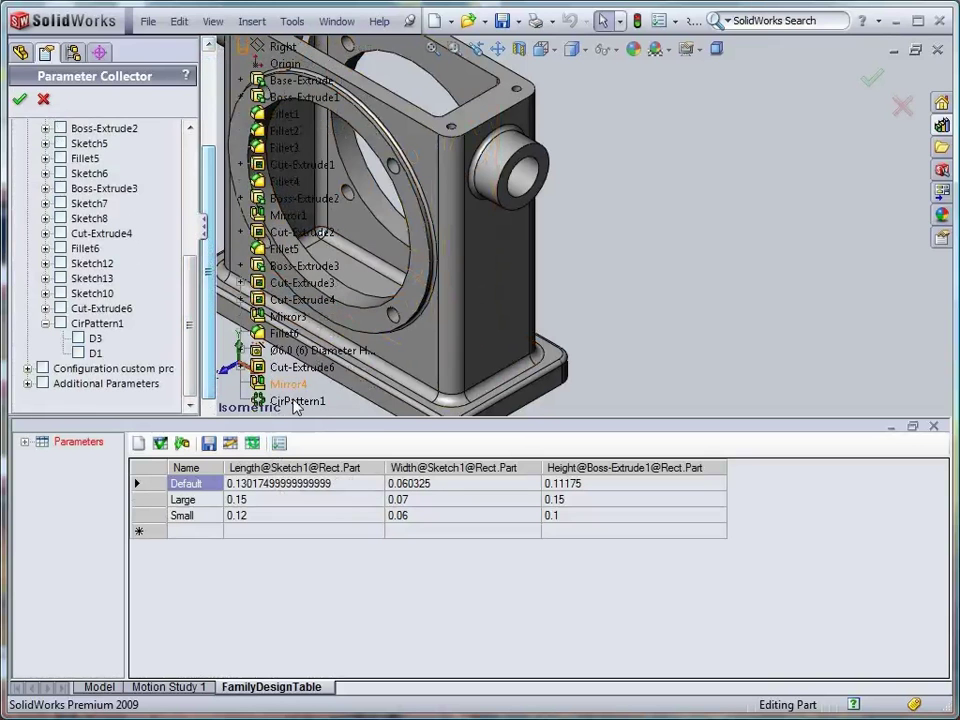
left_click(300, 400)
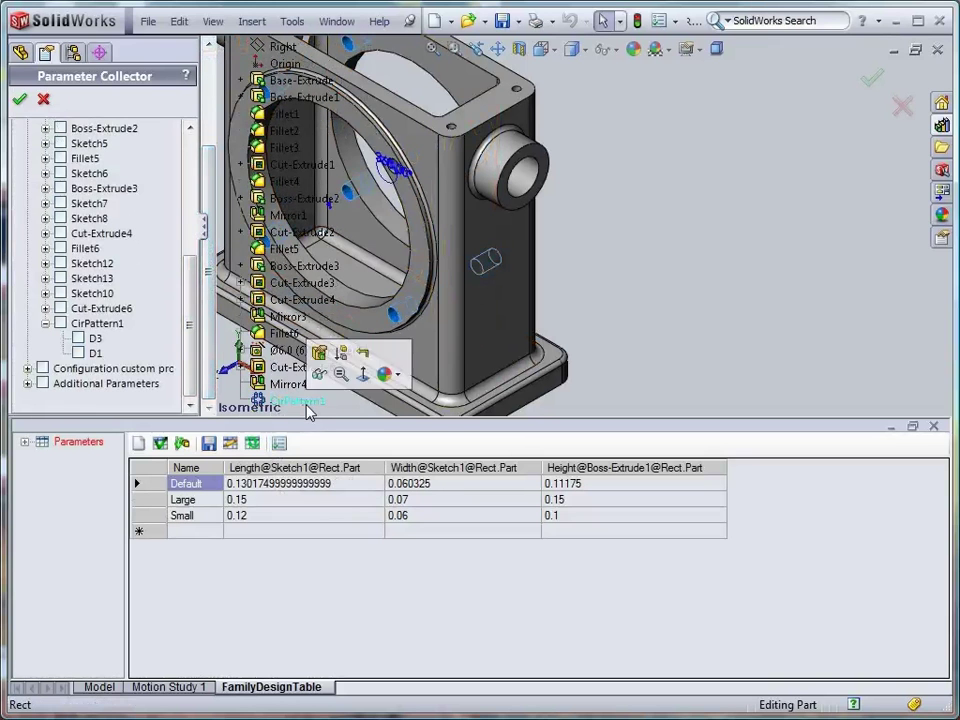
Add the D1 parameter of CirPattern1 to the Parameters table.
left_click(334, 211)
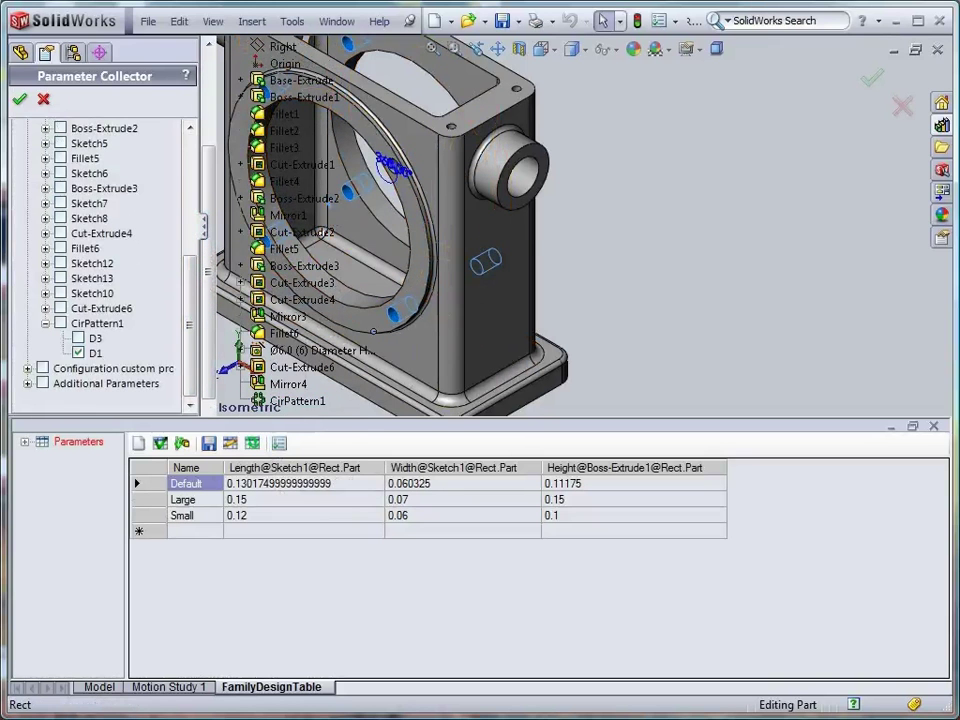
left_click(19, 100)
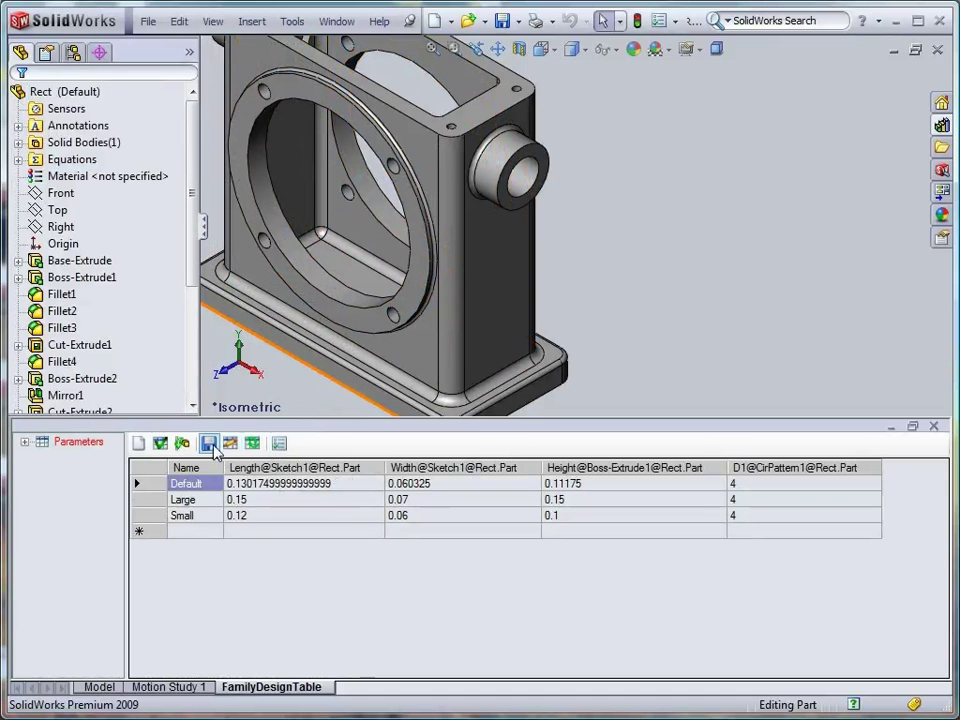
Expand the Parameters table's configurations and preview Large, Small and Default on the whole housing model in turn.
left_click(24, 441)
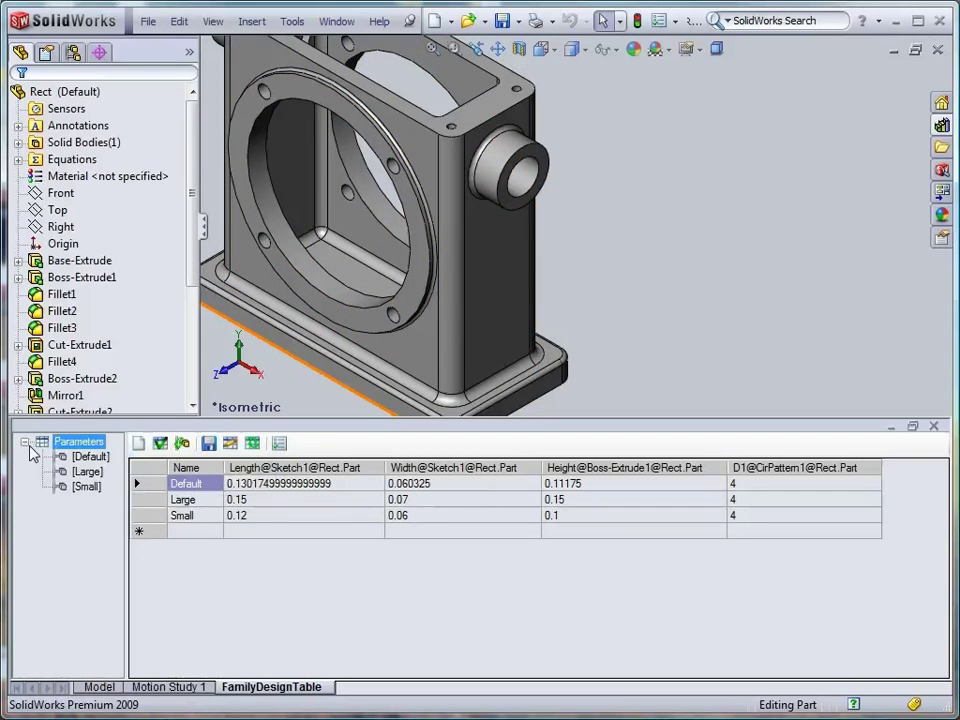
scroll(624, 326, "up", 3)
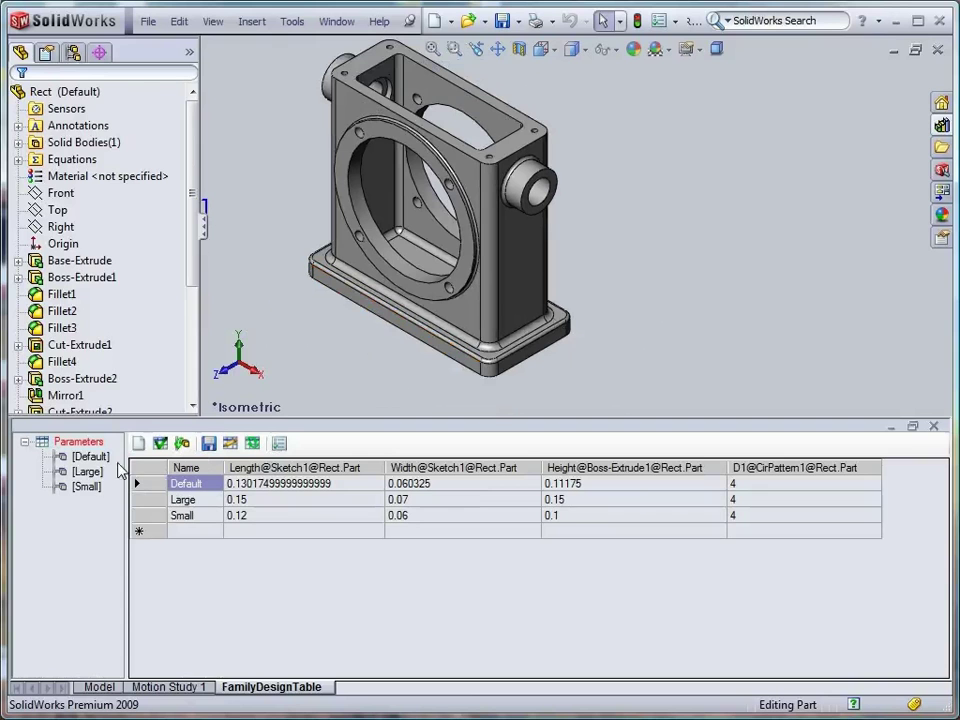
left_click(88, 471)
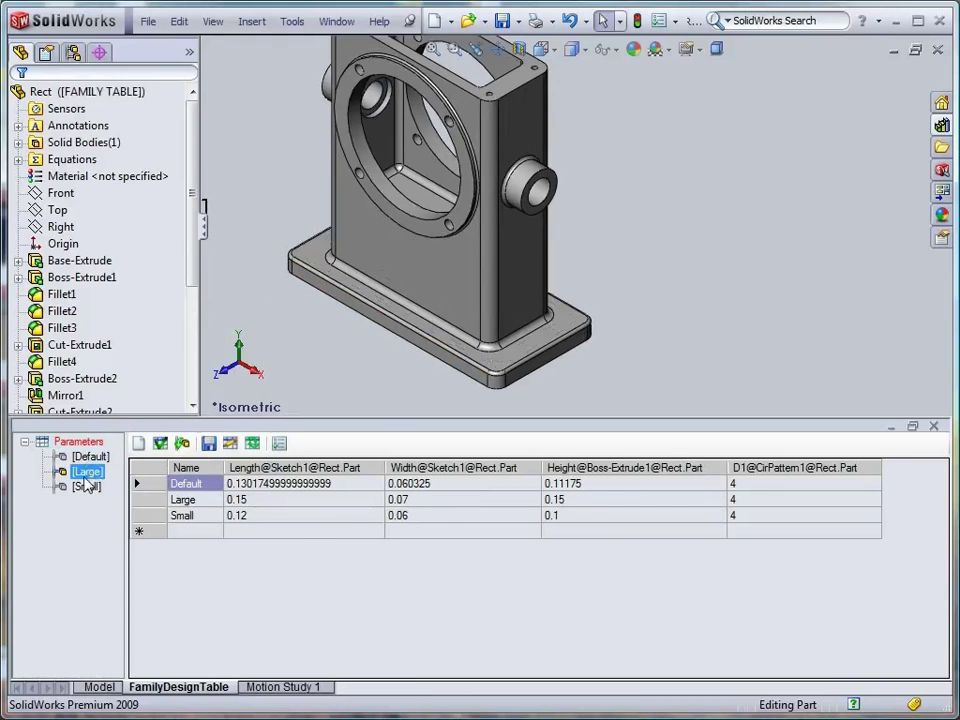
left_click(85, 486)
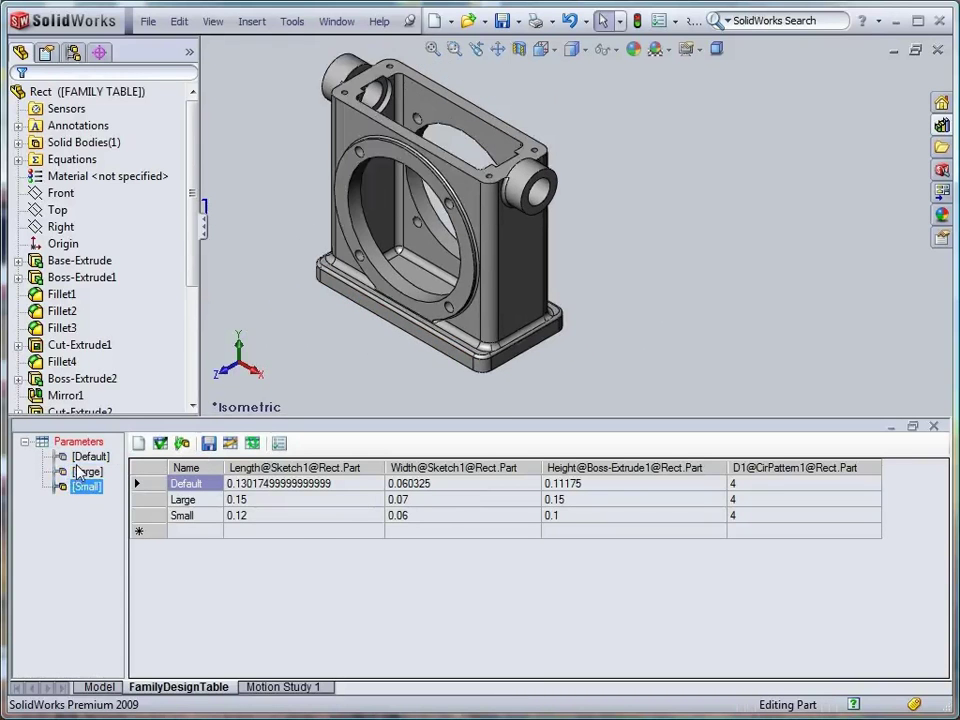
left_click(86, 457)
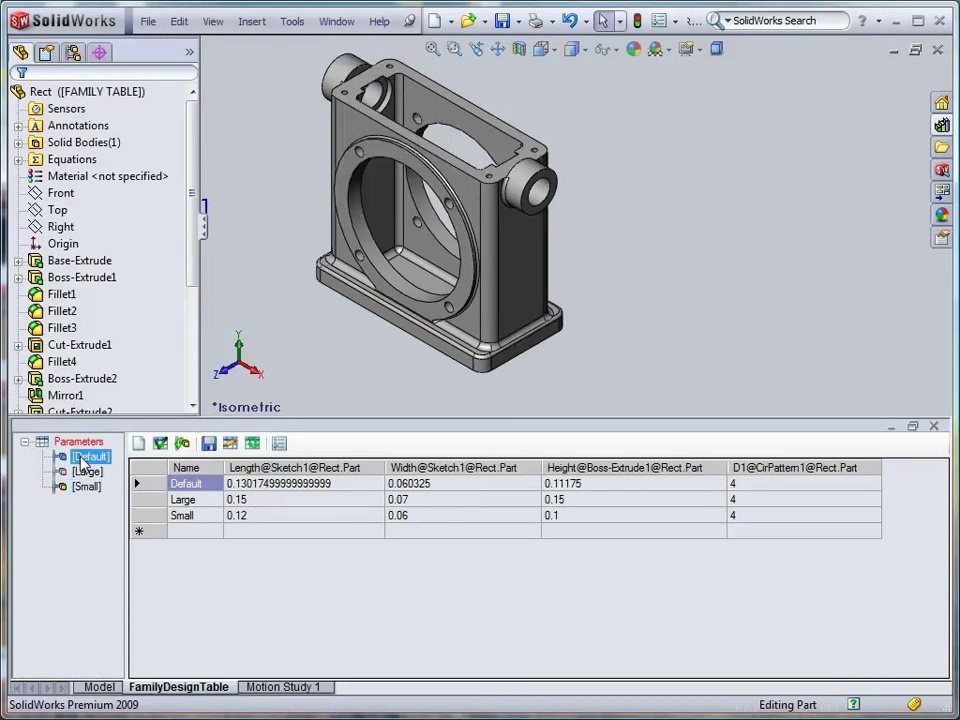
Add a configuration named 6 Holes to the Parameters table.
left_click(188, 531)
type("6 Holes")
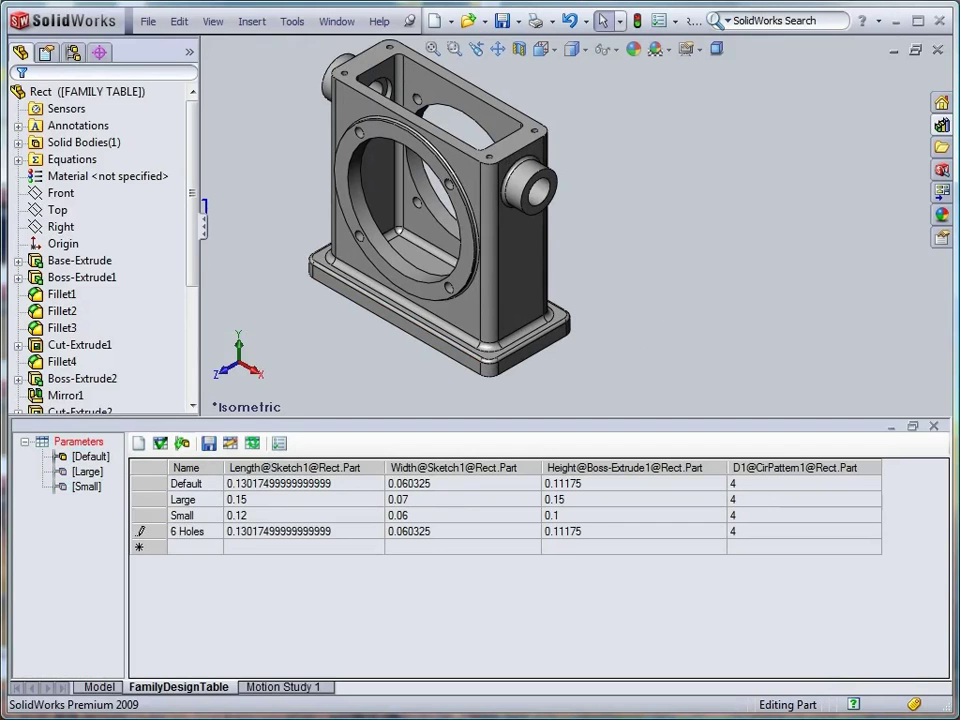
left_click(198, 548)
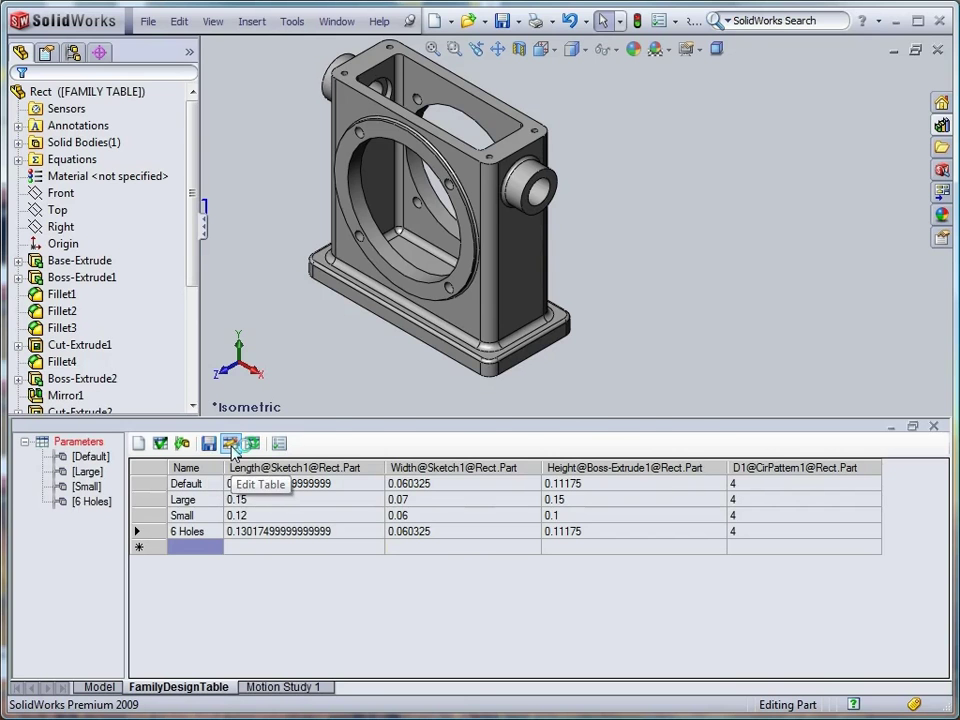
Open the Parameters table in the external spreadsheet editor and set D1@CirPattern1 of the 6 Holes configuration to =6.
left_click(231, 445)
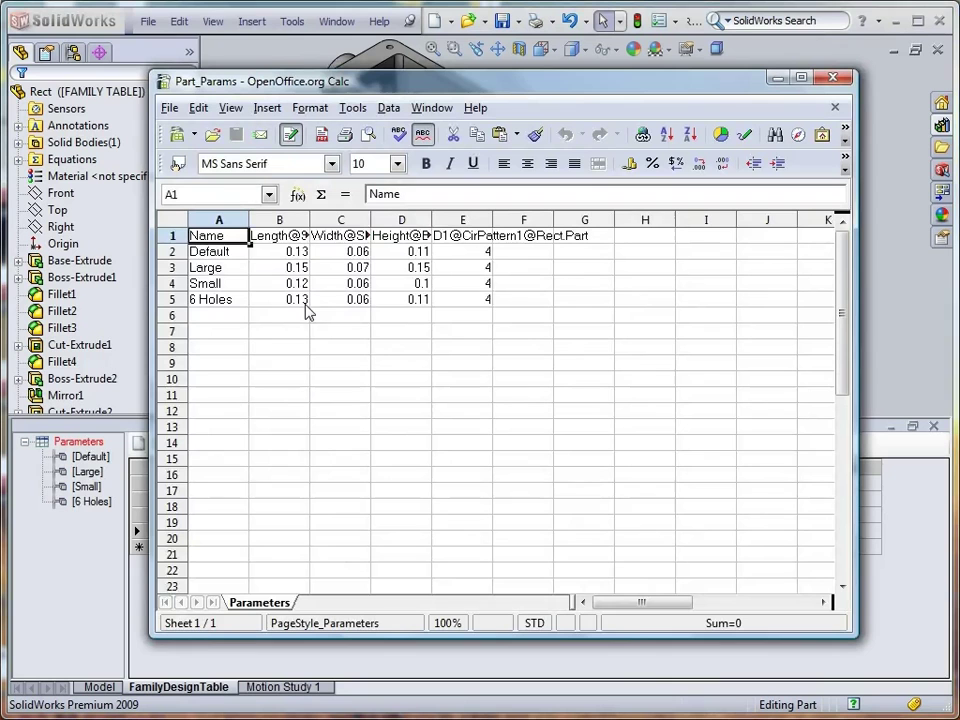
left_click(462, 299)
left_click(372, 194)
left_click_drag(378, 194, 359, 195)
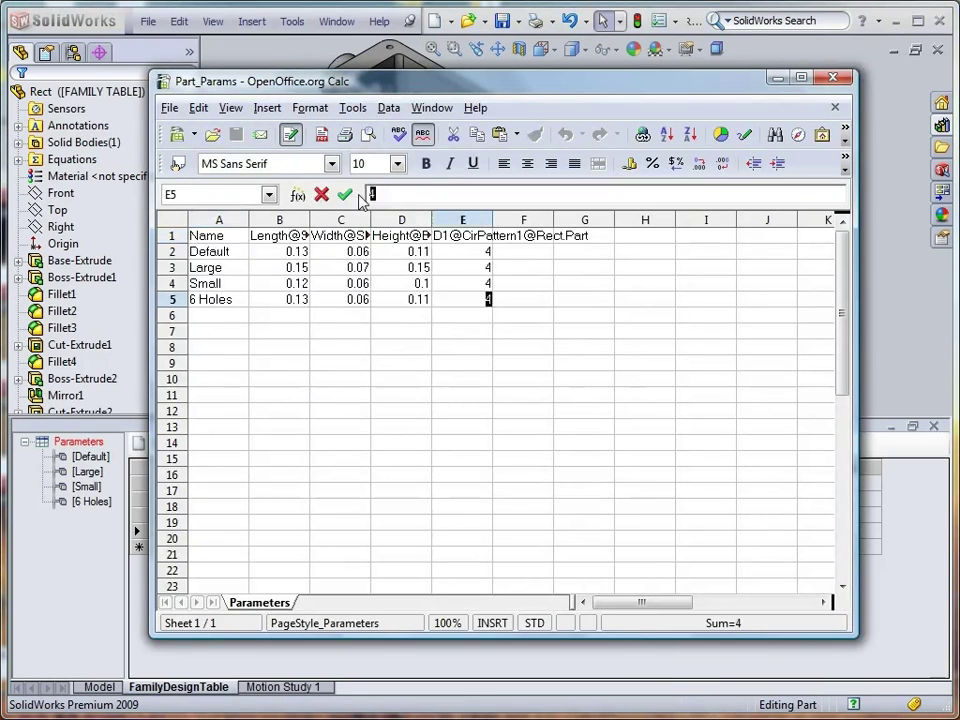
type("=6")
left_click(344, 195)
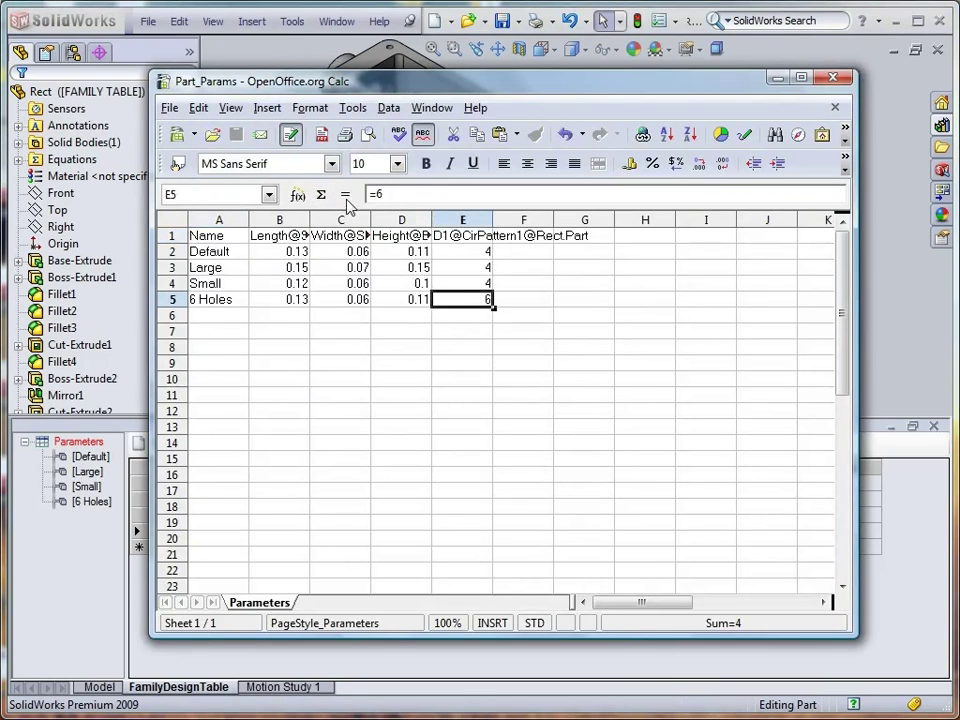
Set D1@CirPattern1 of the Small configuration to the formula =(E2+E5)/2 in cell E4.
left_click(469, 284)
left_click_drag(380, 194, 369, 195)
type("=")
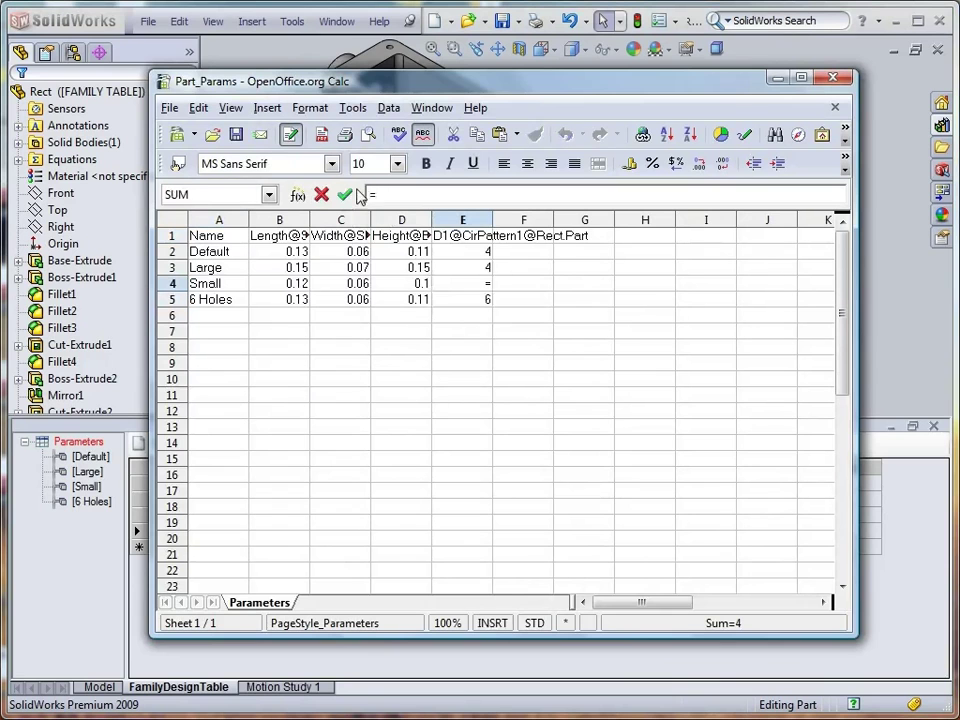
type("0")
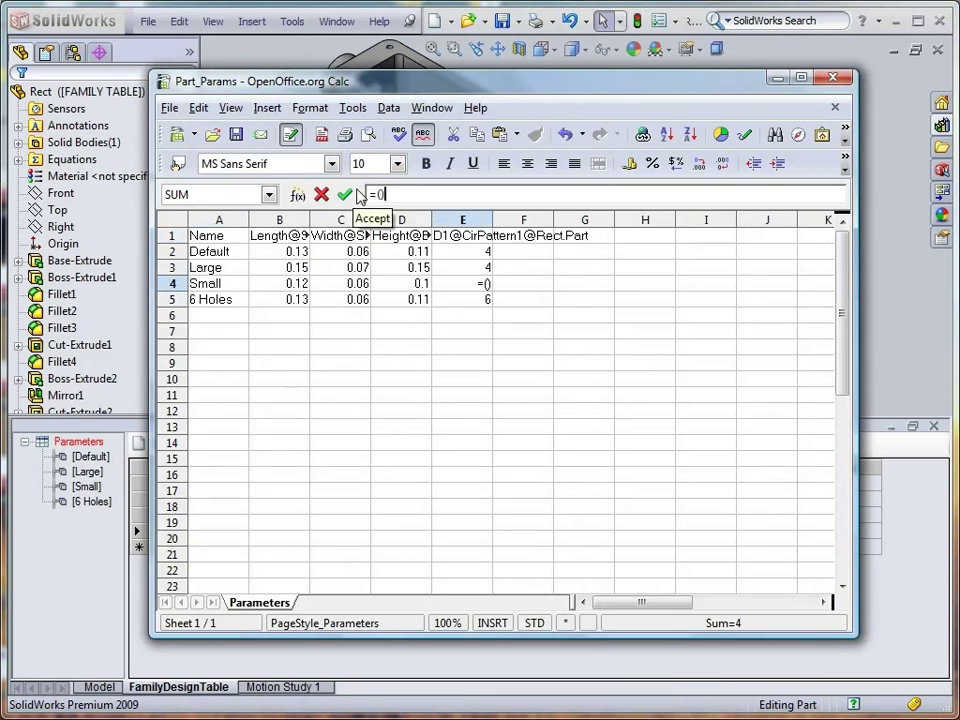
left_click_drag(383, 194, 370, 195)
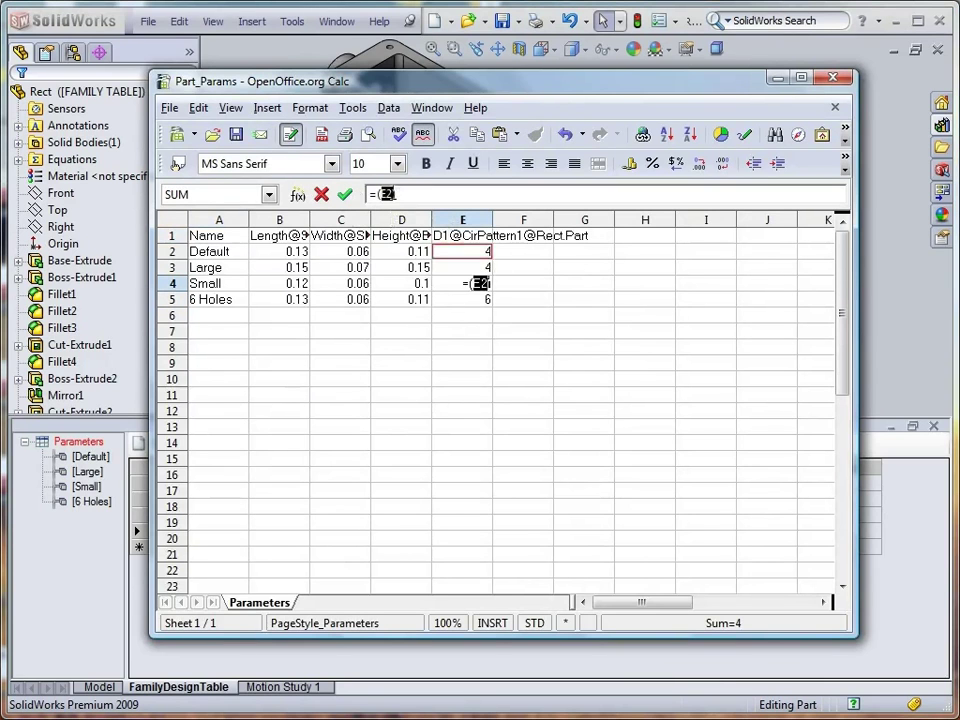
type("(E2+)")
left_click(468, 300)
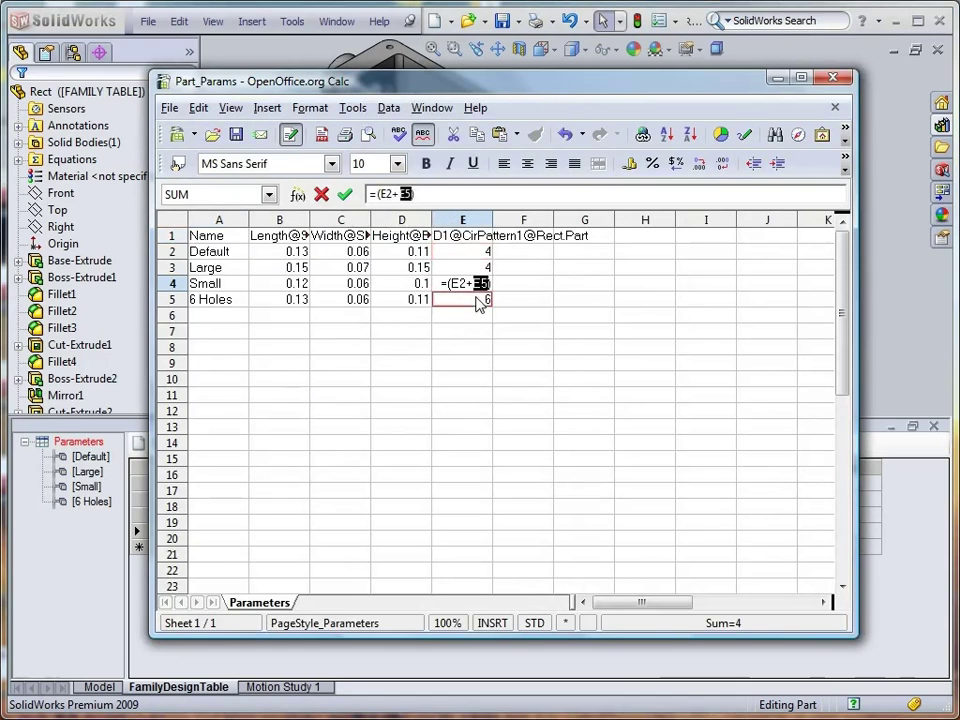
left_click(432, 194)
type("/2")
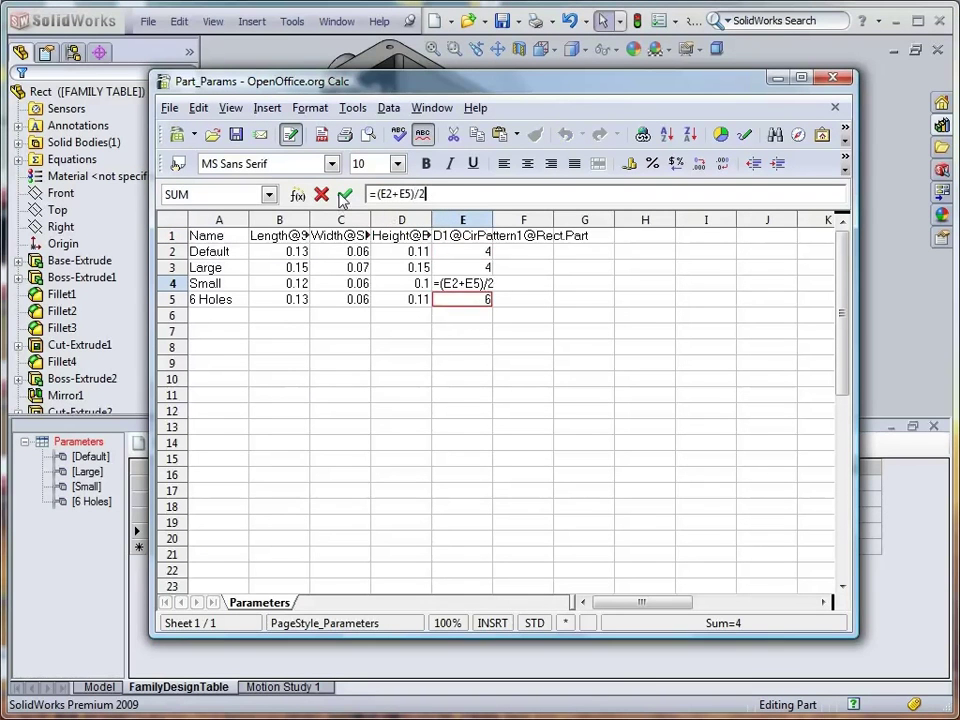
left_click(344, 194)
left_click(355, 316)
Save the spreadsheet in Microsoft Excel format, close it and update the Parameters table from the file.
left_click(236, 136)
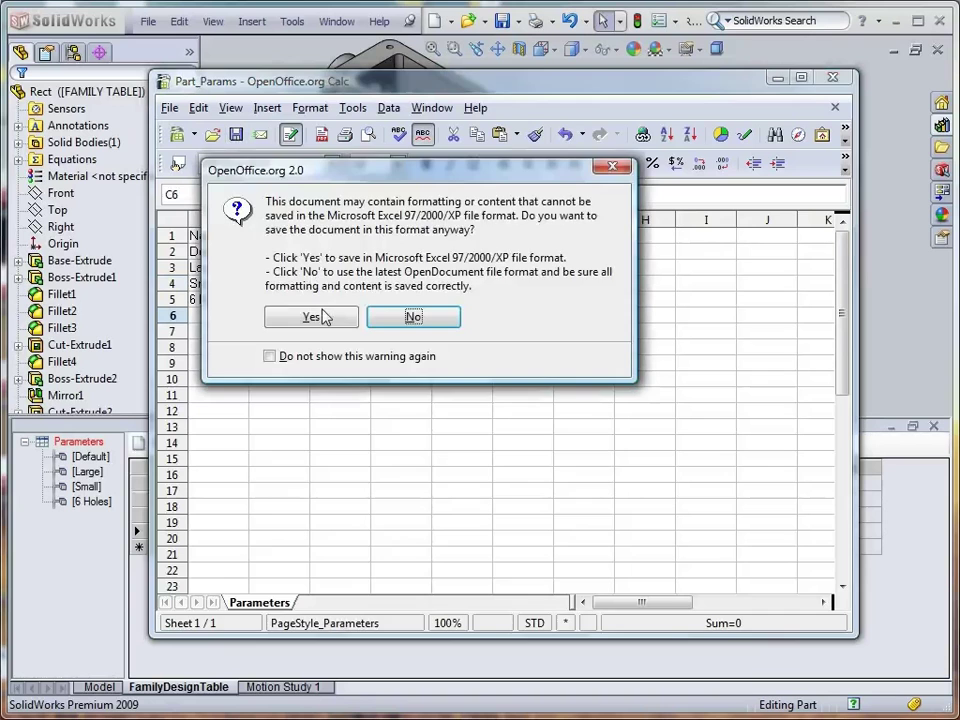
left_click(311, 316)
left_click(636, 62)
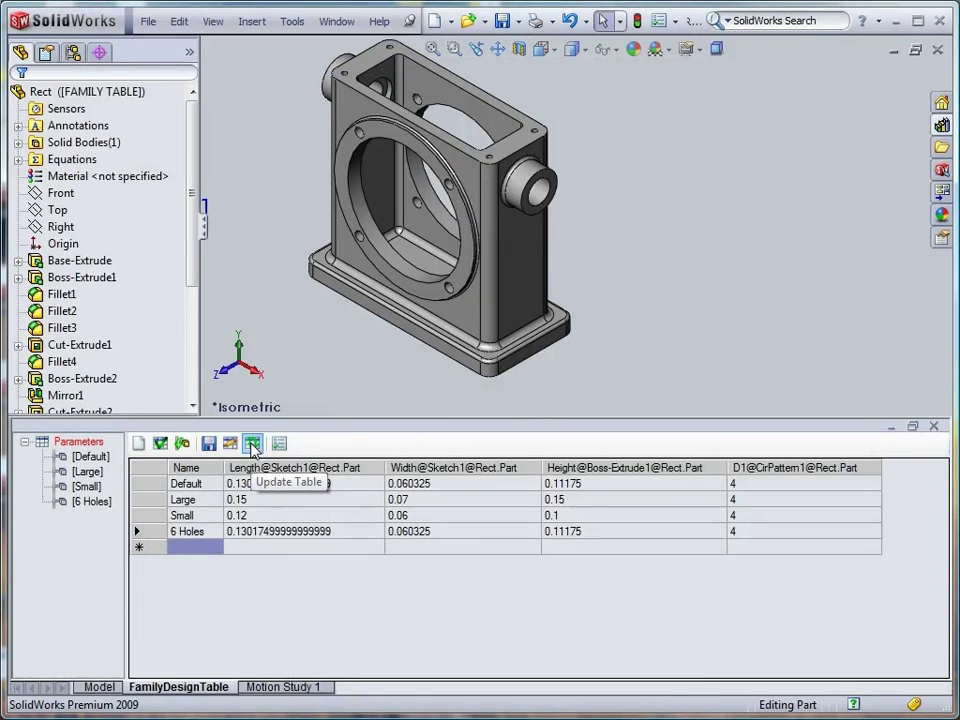
left_click(254, 446)
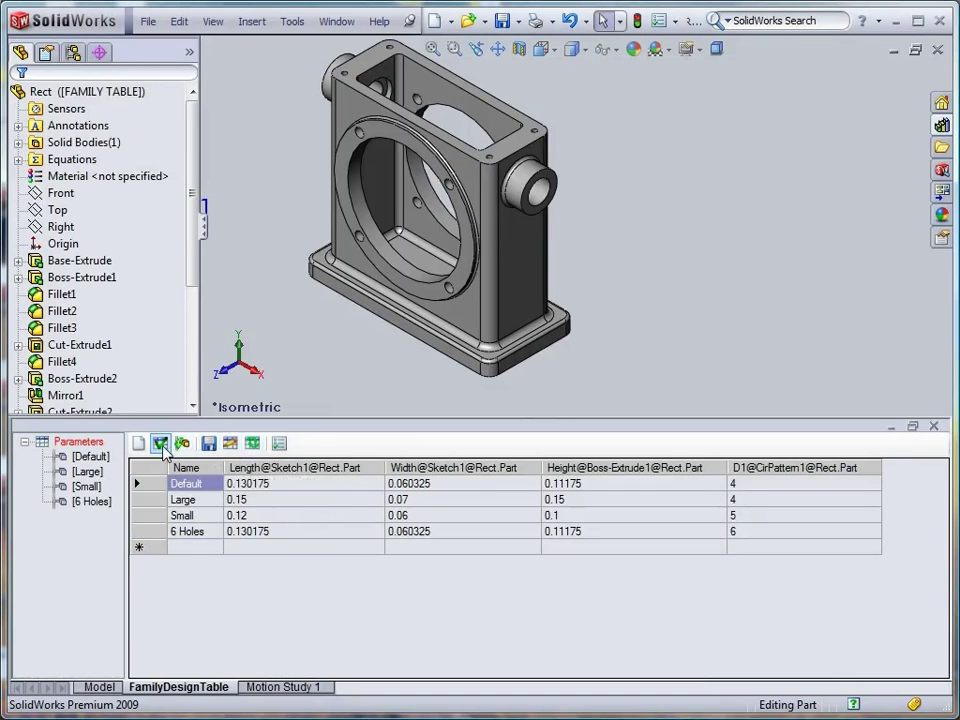
Preview the updated 6 Holes, Small, Large and Default configurations on the housing model in turn.
left_click(90, 501)
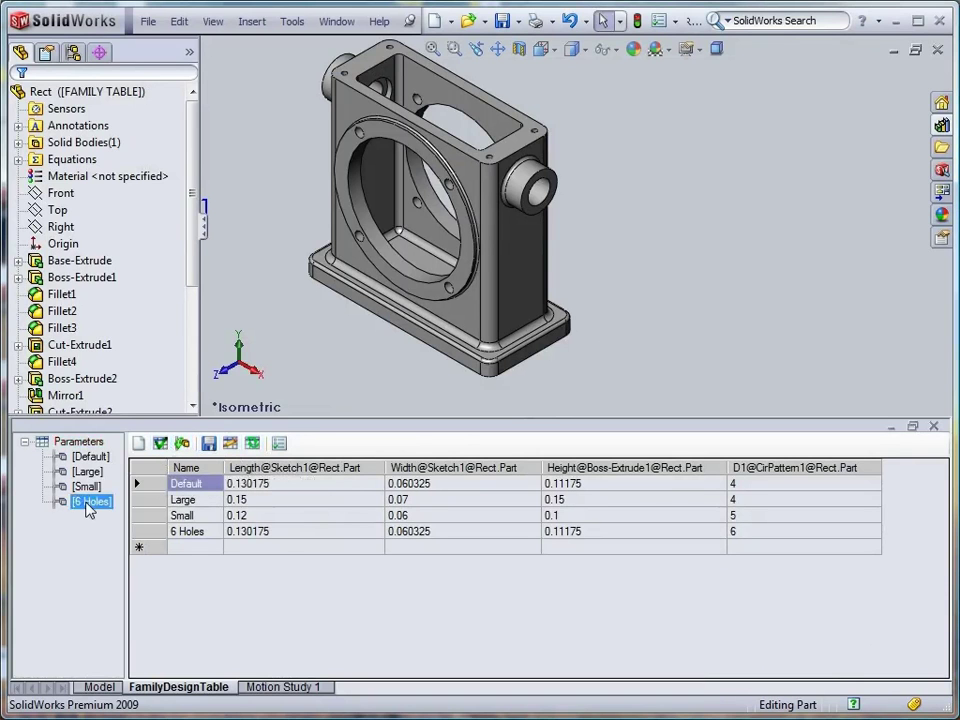
left_click(80, 487)
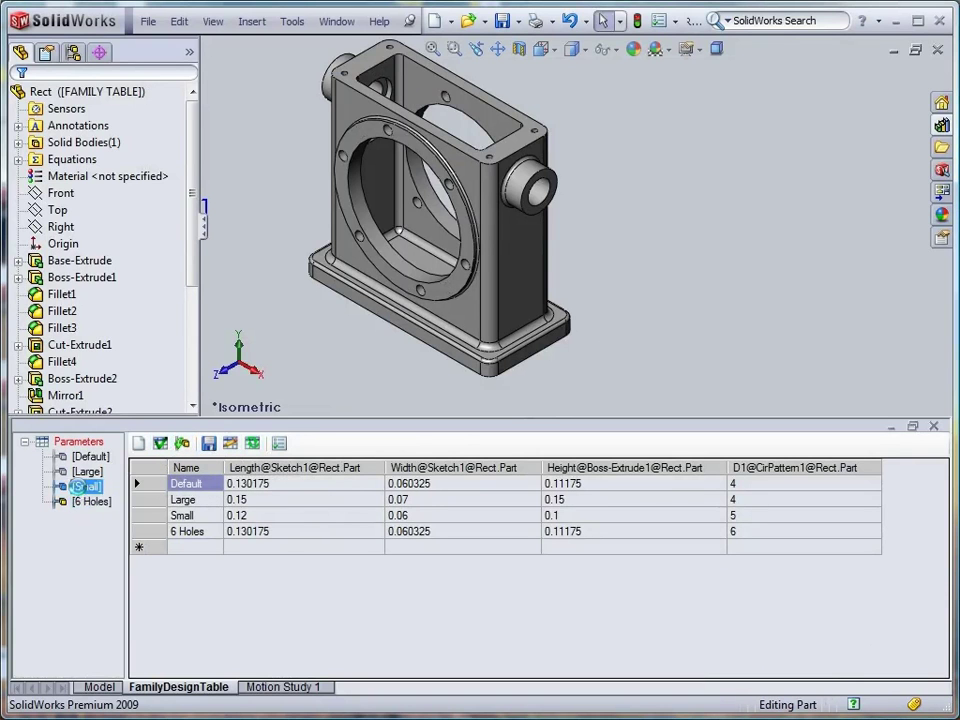
left_click(78, 476)
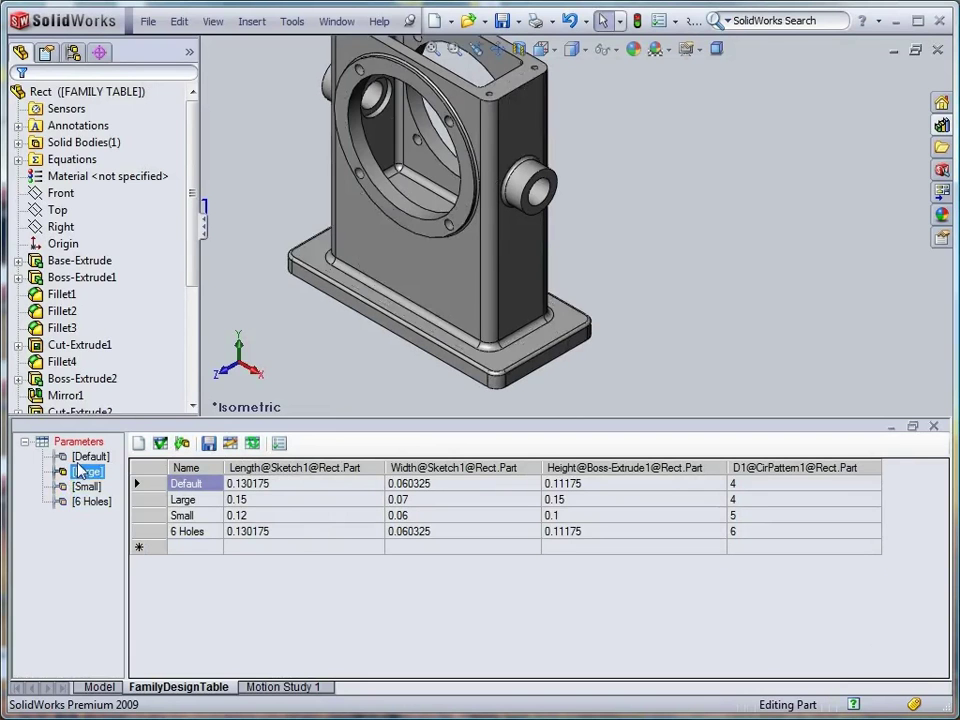
left_click(82, 458)
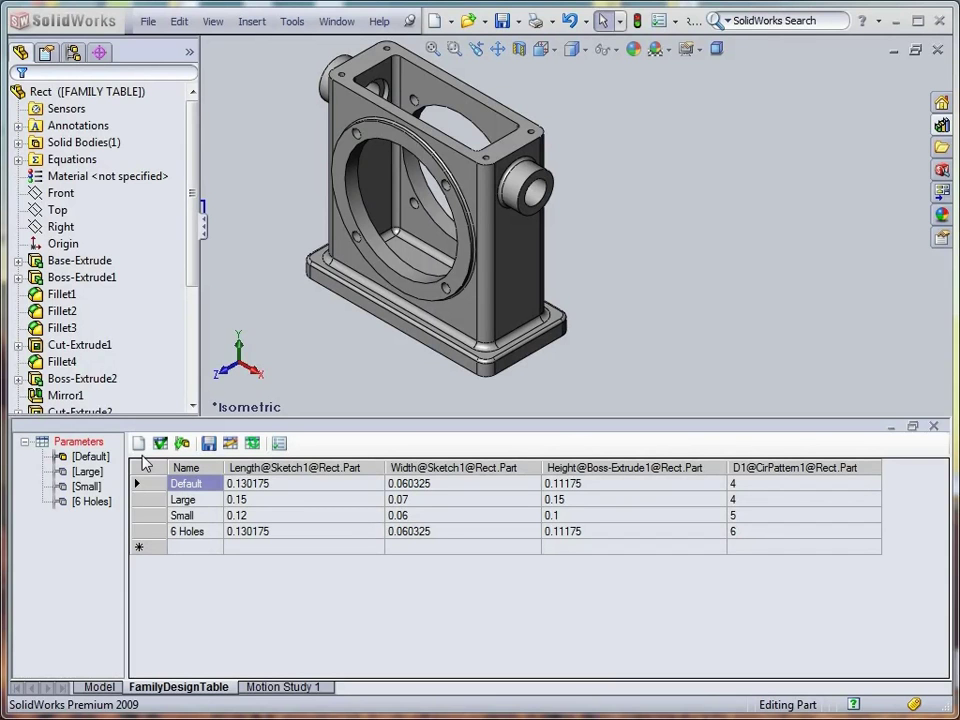
Start a second family design table stored in a new XLS file named Part_CustPrps in the Hole Alignment folder.
left_click(138, 446)
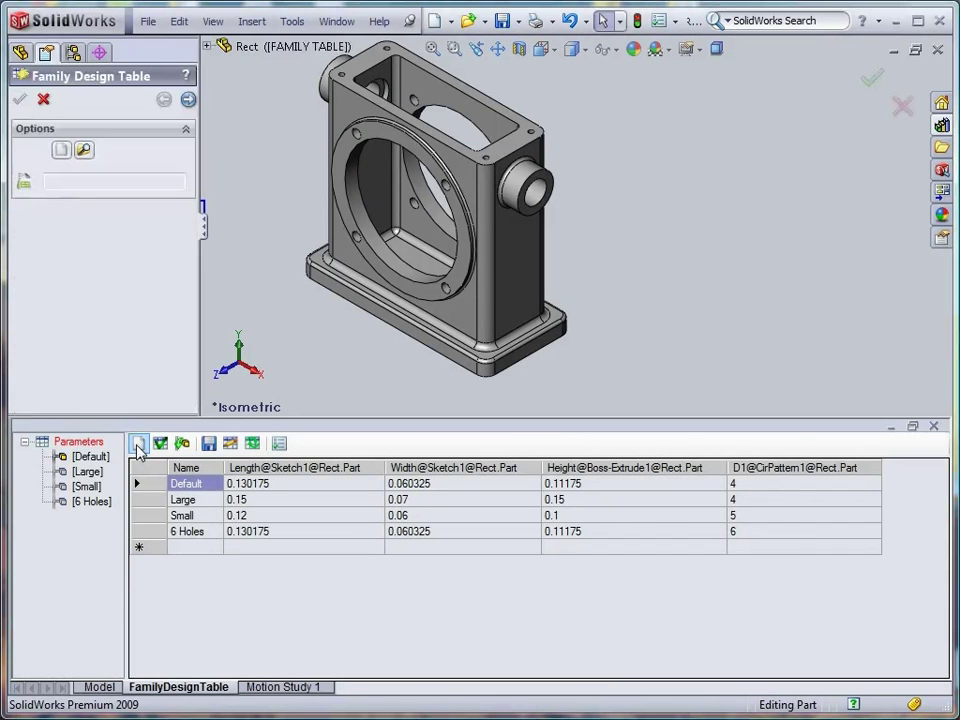
left_click(61, 152)
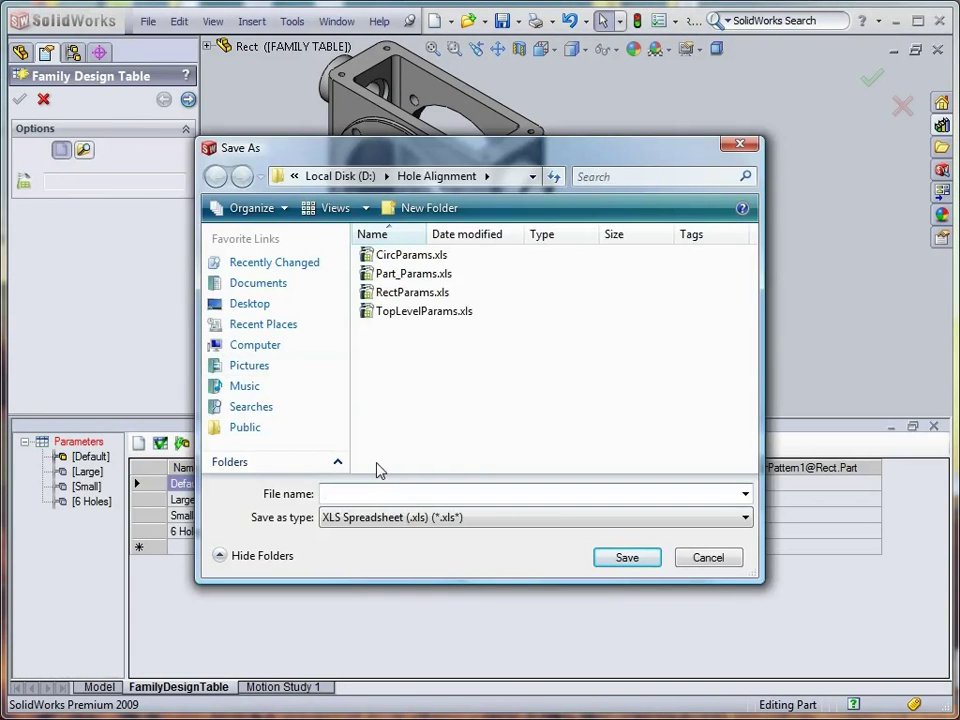
type("Part")
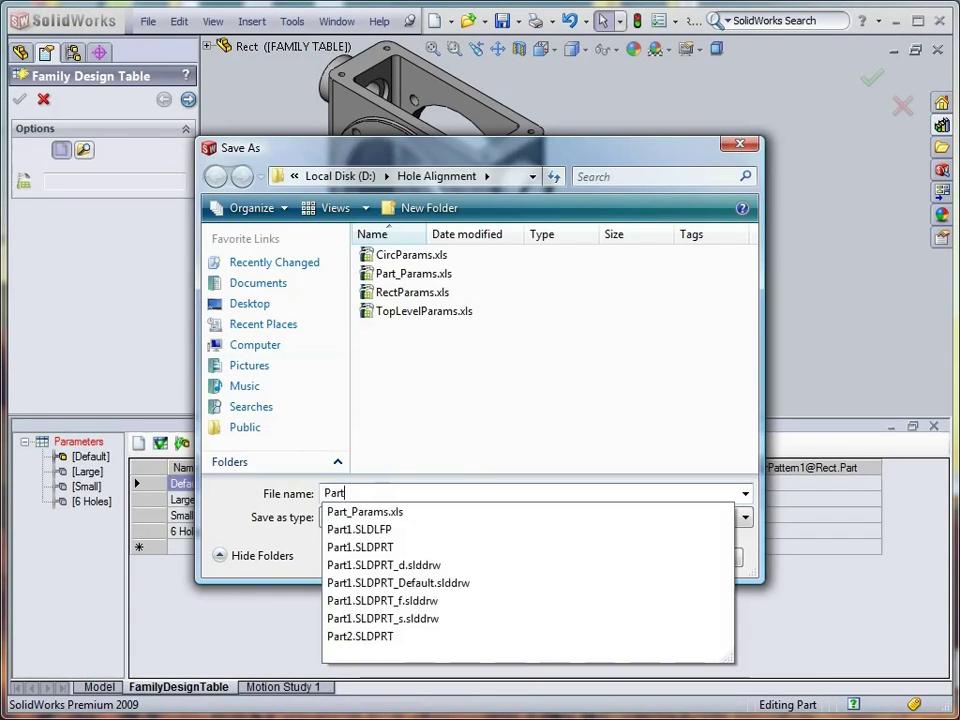
type("_CustPrps")
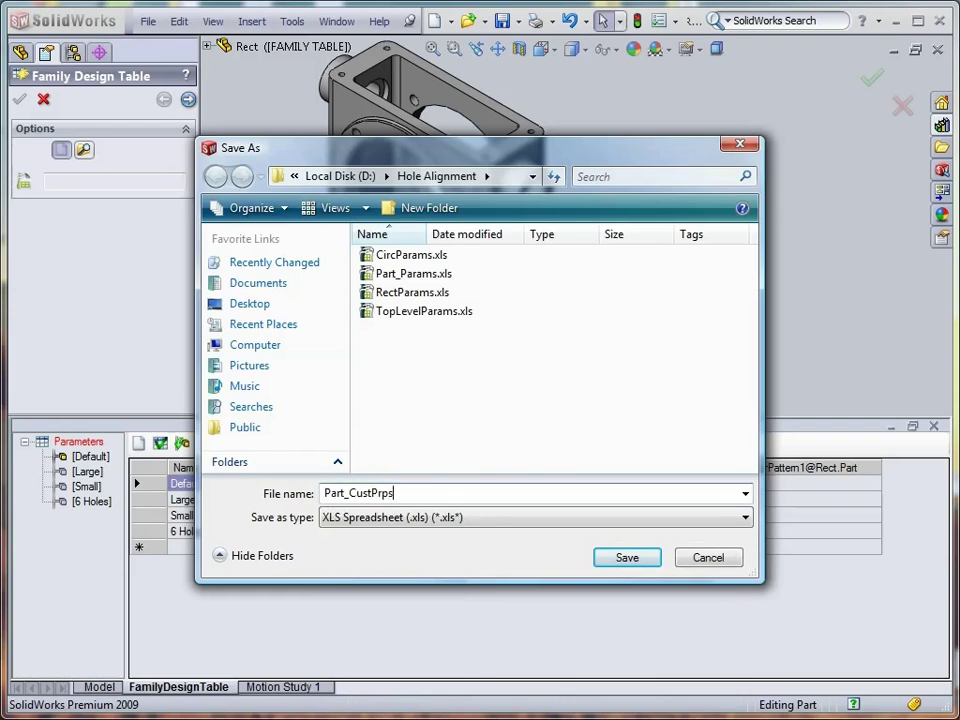
left_click(626, 557)
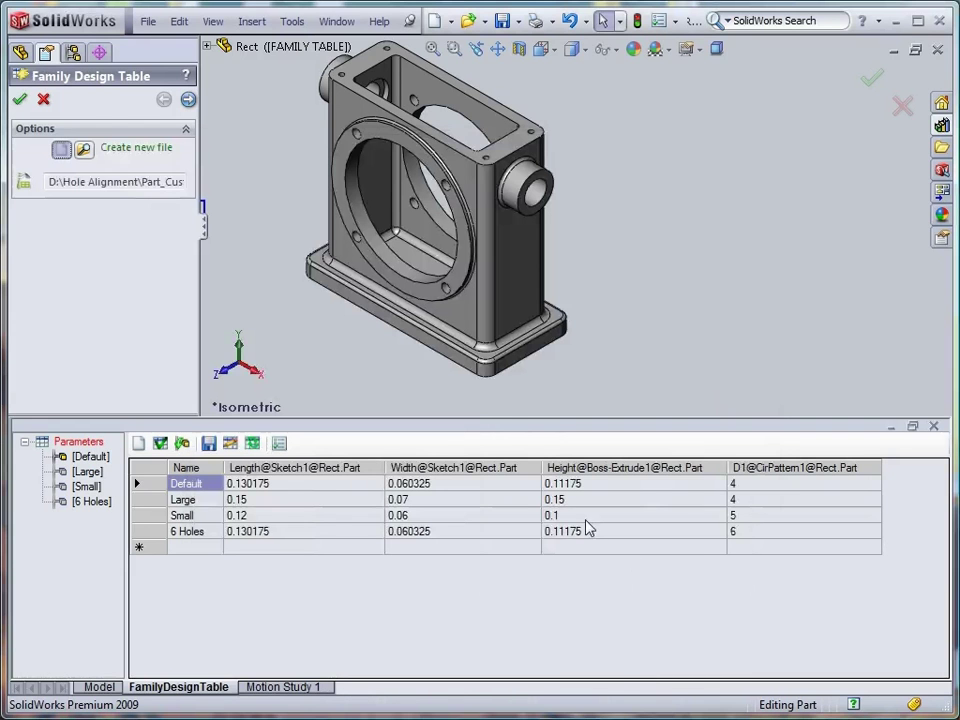
Collect all configuration custom properties, PartNo, Revision and Cost, and create the new design table.
left_click(188, 100)
left_click(27, 178)
left_click(27, 163)
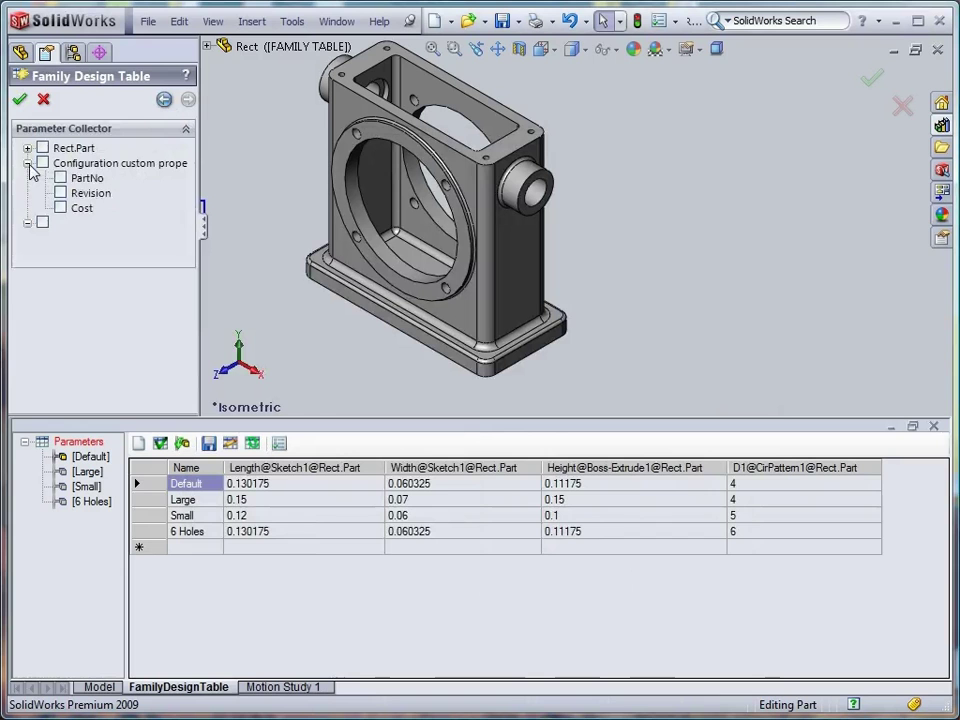
left_click(43, 163)
left_click(19, 99)
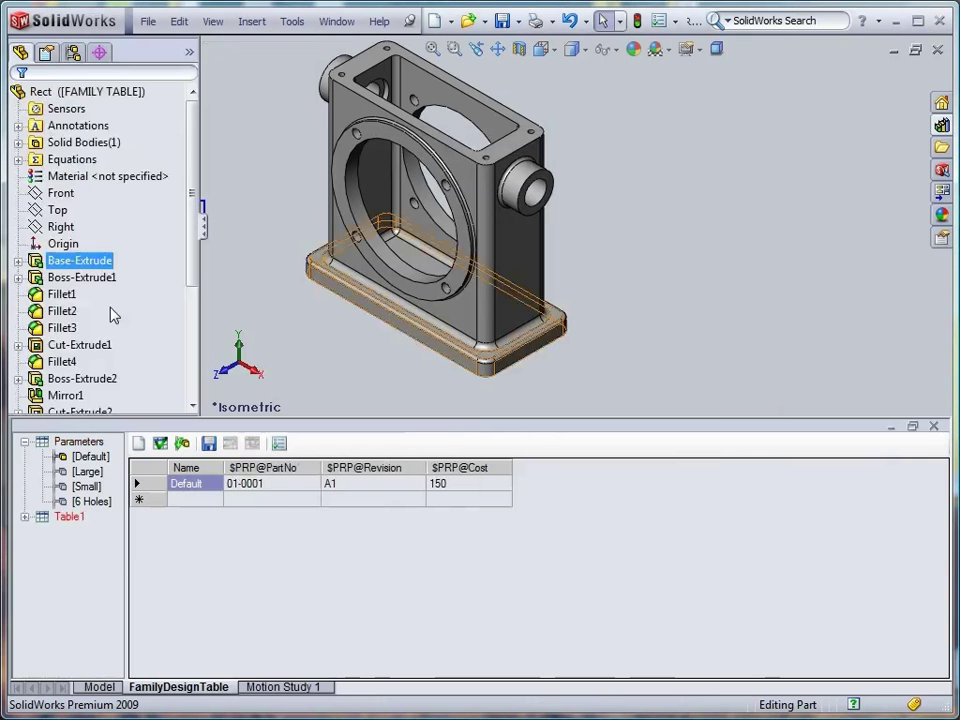
Expand Table1 and add a configuration named Rev1 to it.
left_click(24, 517)
left_click(197, 500)
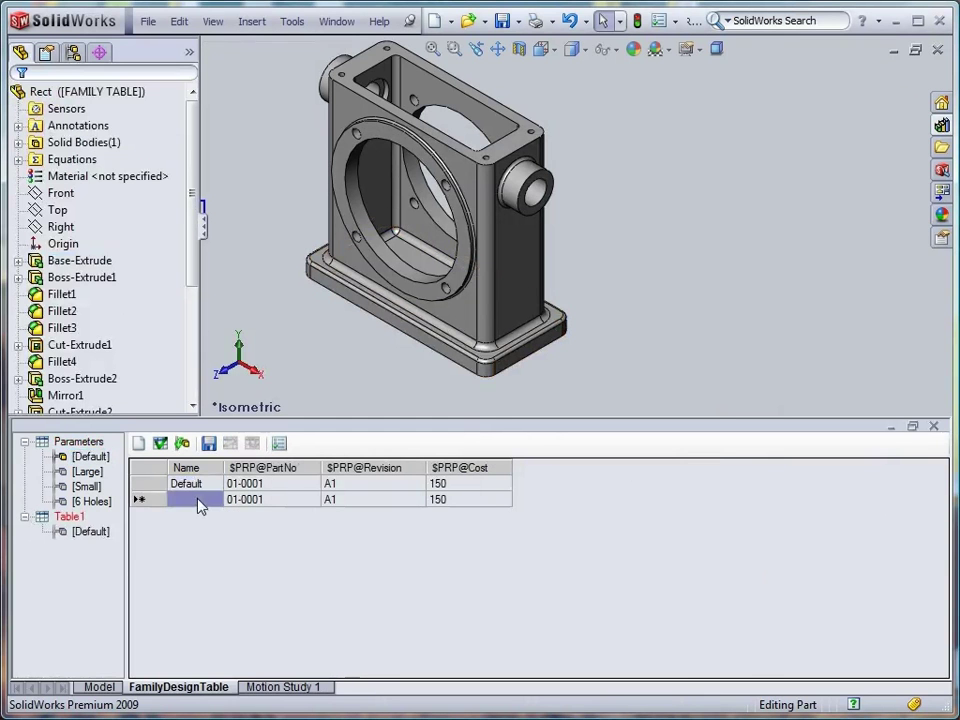
type("Rev1")
Set the Rev1 configuration's PartNo to 01-0002 and its Revision to A2.
left_click(293, 499)
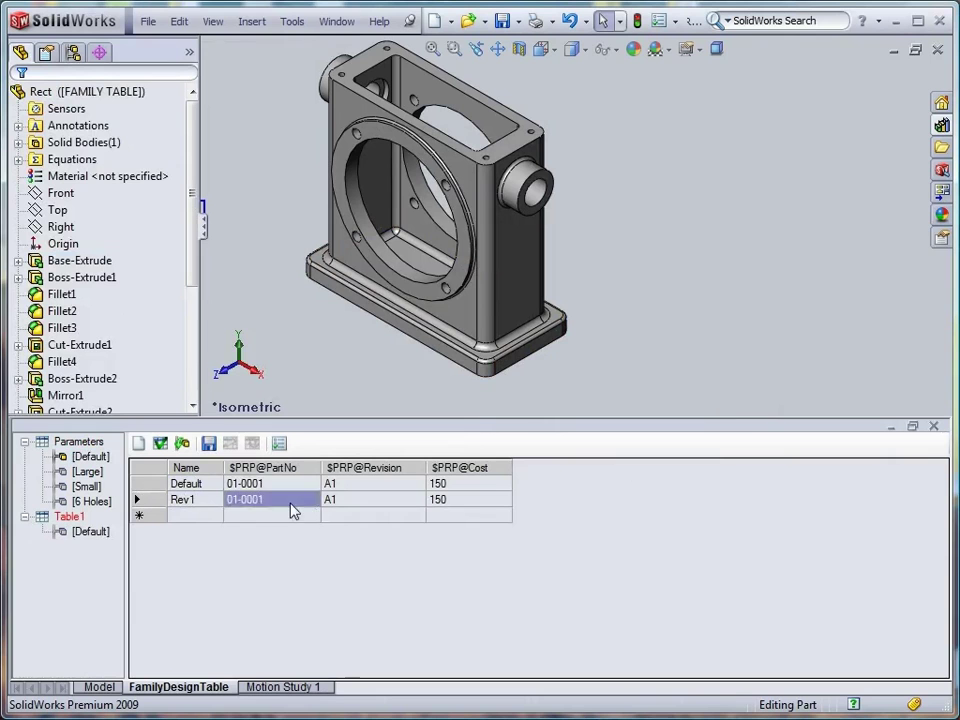
left_click(293, 499)
key("BackSpace")
type("2")
left_click(350, 499)
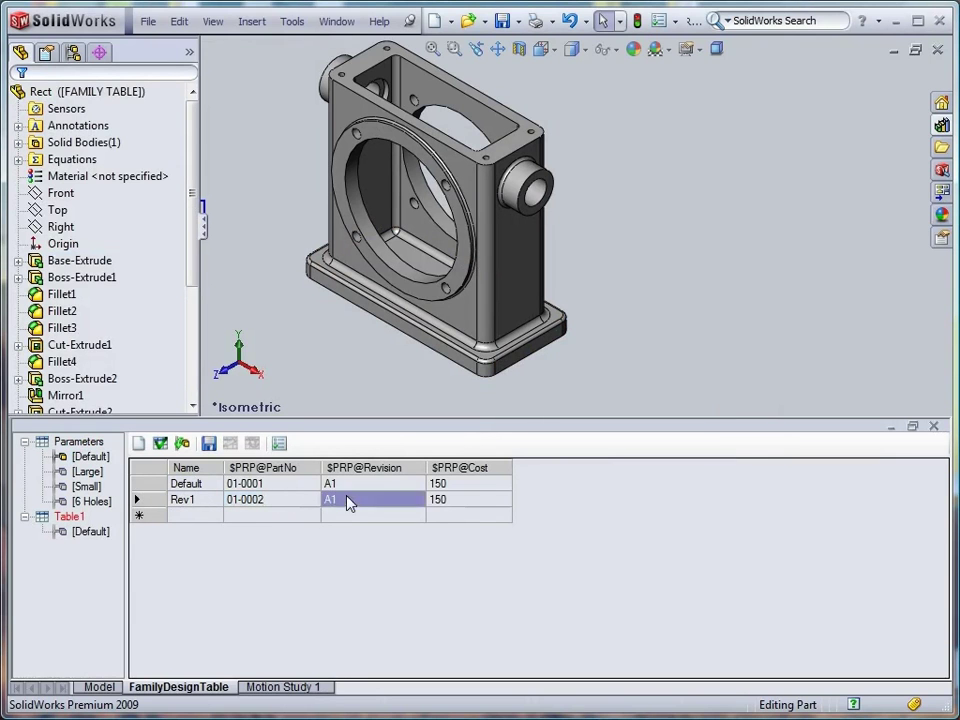
left_click(350, 499)
key("BackSpace")
type("2")
left_click(455, 500)
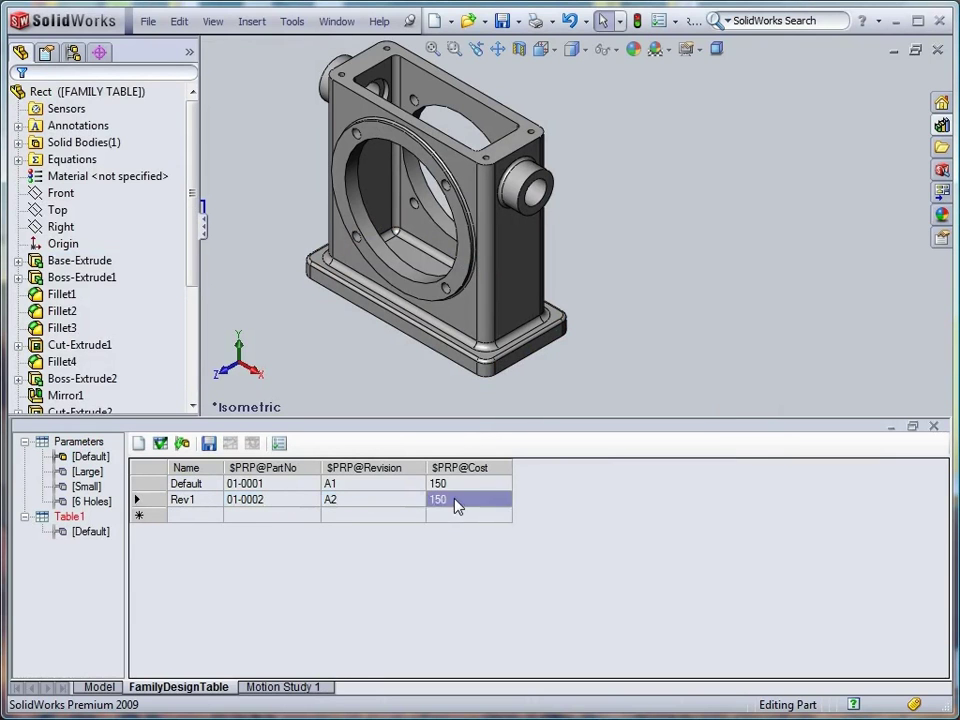
Set the Rev1 configuration's Cost to 200 and add a configuration named Rev2 to the table.
left_click(480, 499)
type("200")
left_click(189, 515)
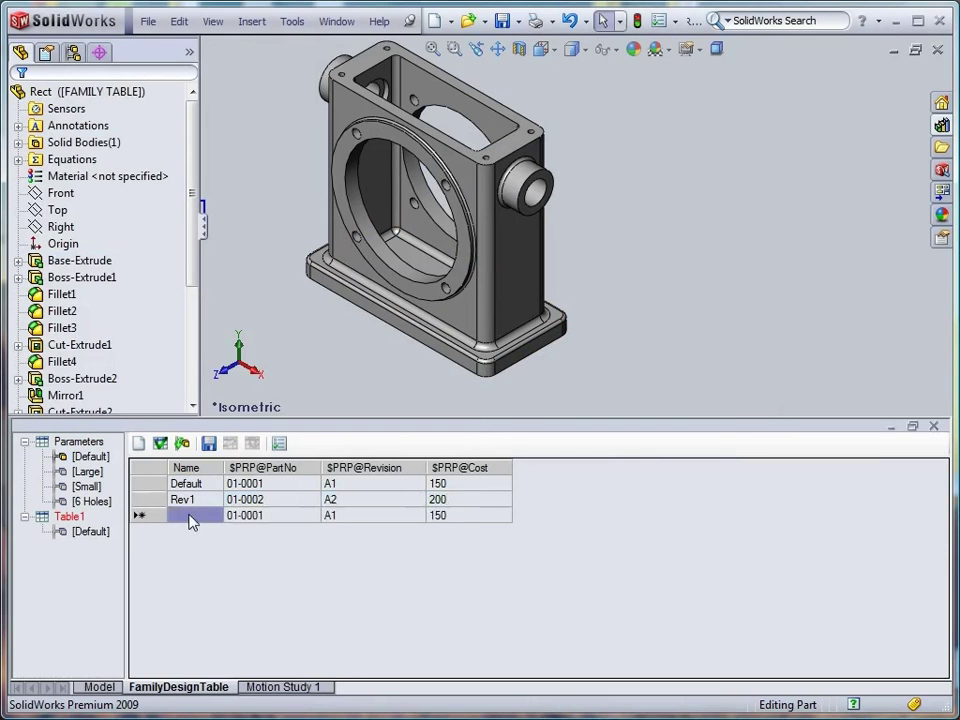
left_click(189, 516)
type("Rev")
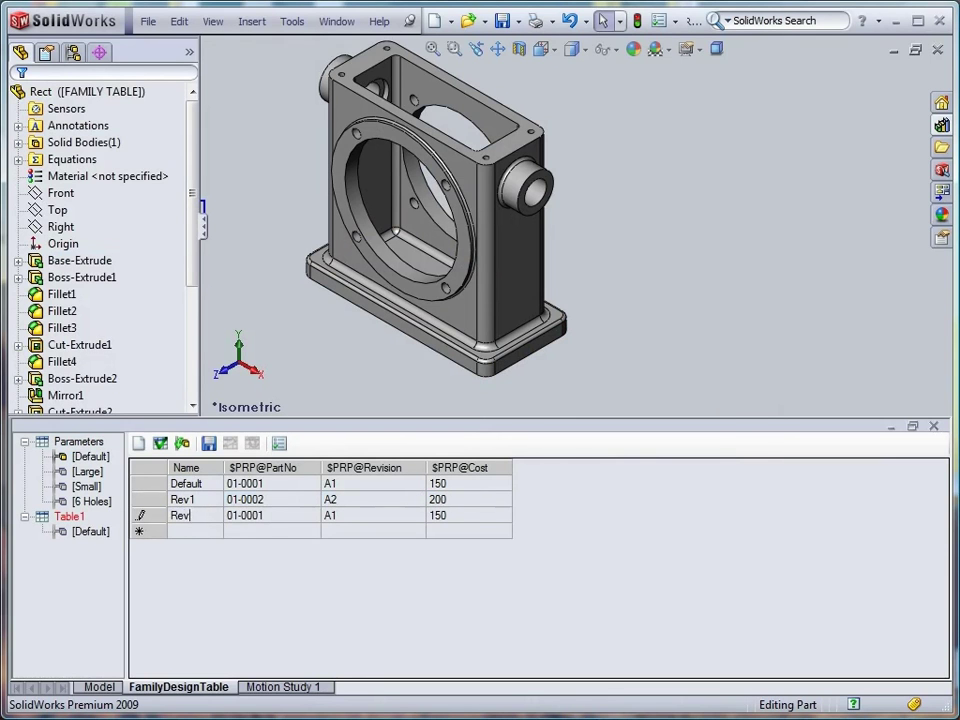
type("2")
Set the Rev2 configuration's PartNo to 01-0003, its Revision to A3 and its Cost to 100.
left_click(276, 521)
left_click(276, 517)
key("BackSpace")
type("3")
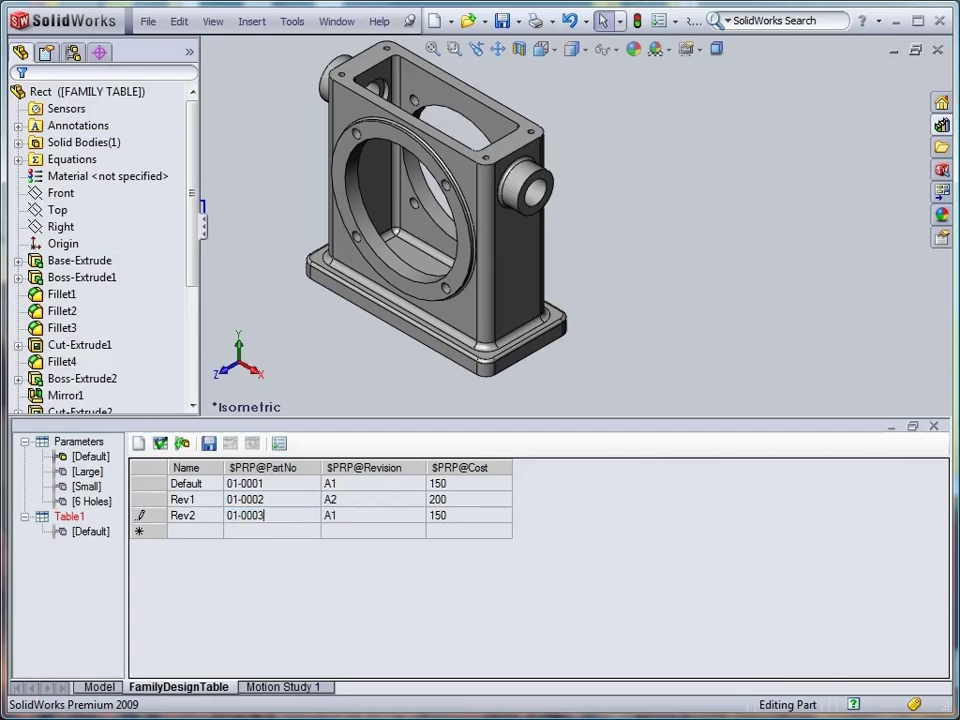
left_click(345, 516)
left_click(346, 516)
key("BackSpace")
type("3")
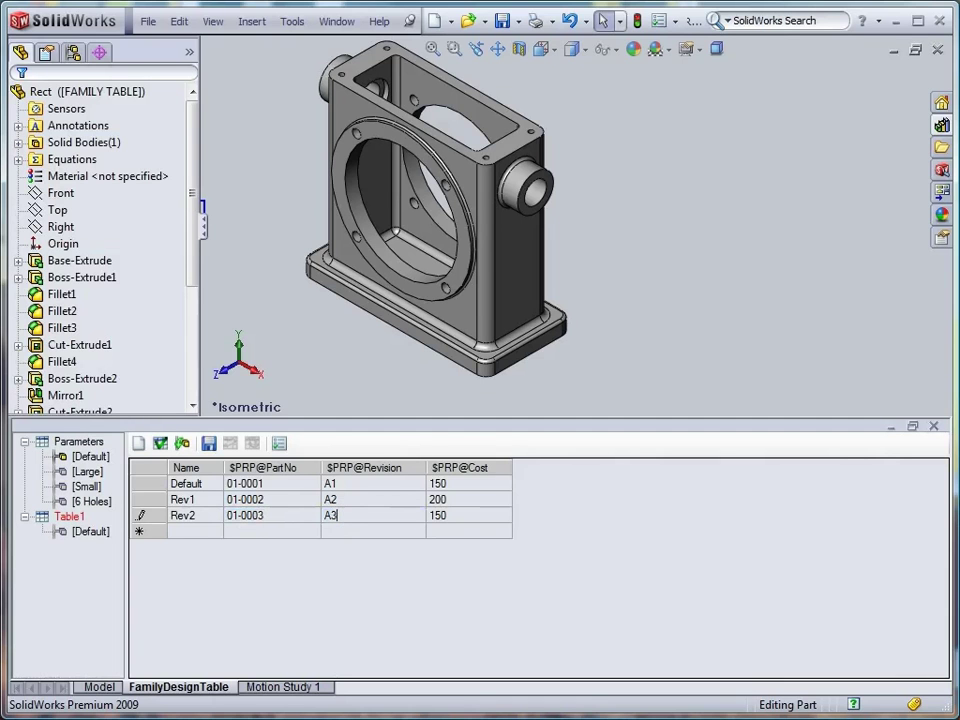
left_click(461, 517)
left_click(459, 515)
type("10")
Add a custom property column named $PRP@Comments after the Cost column.
right_click(514, 468)
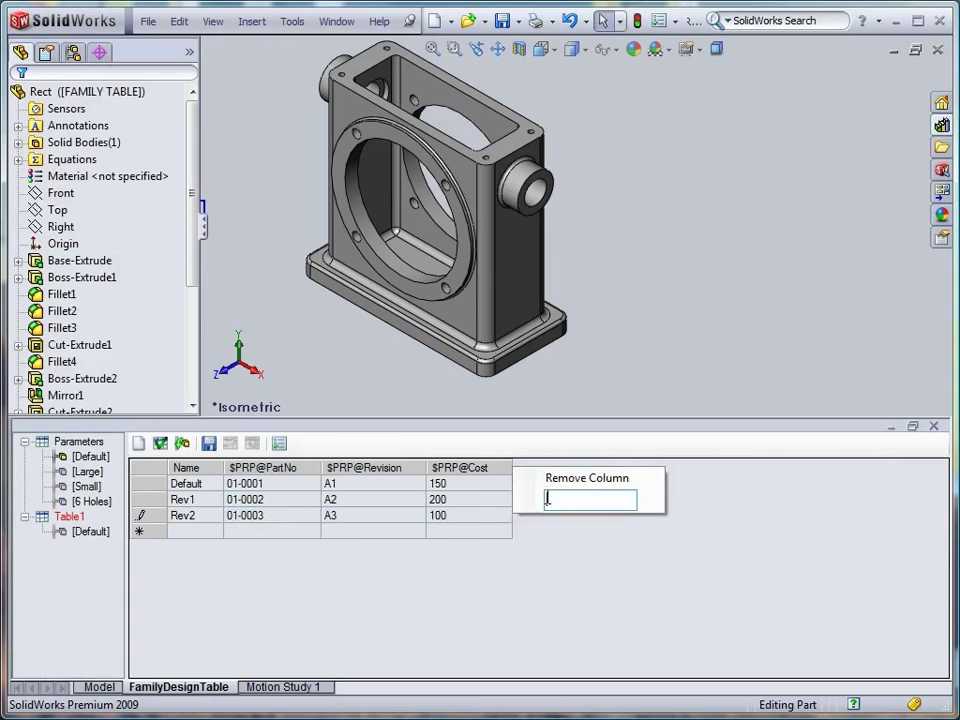
type("$PRP@Comment")
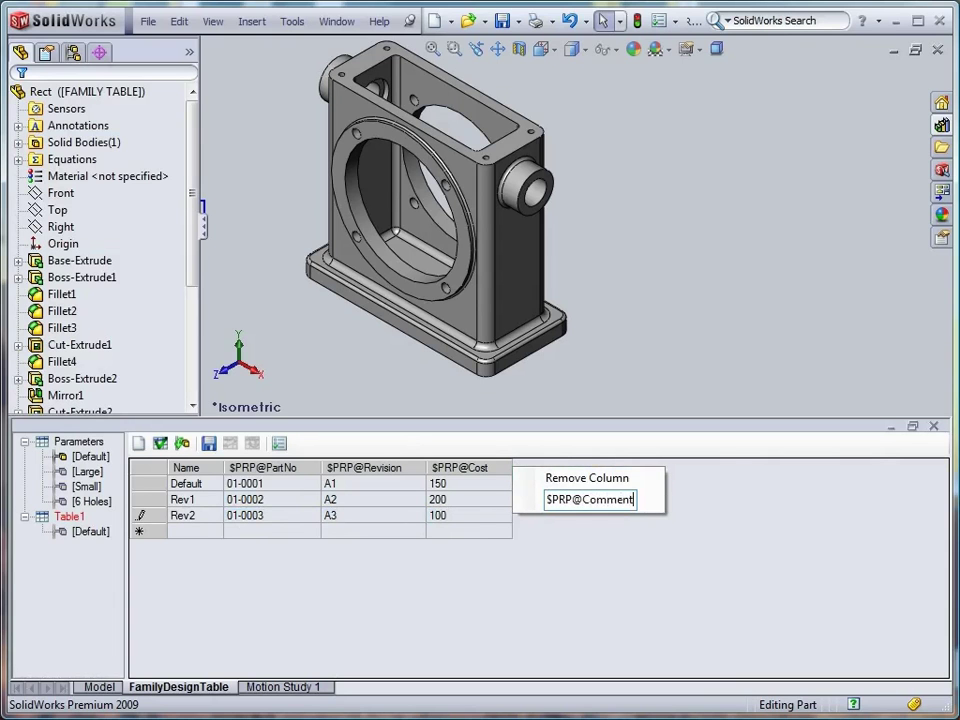
type("s")
key("Return")
Set Comments to "-" for Default and Rev1 and "Under Construction" for Rev2, and save the table.
left_click(576, 484)
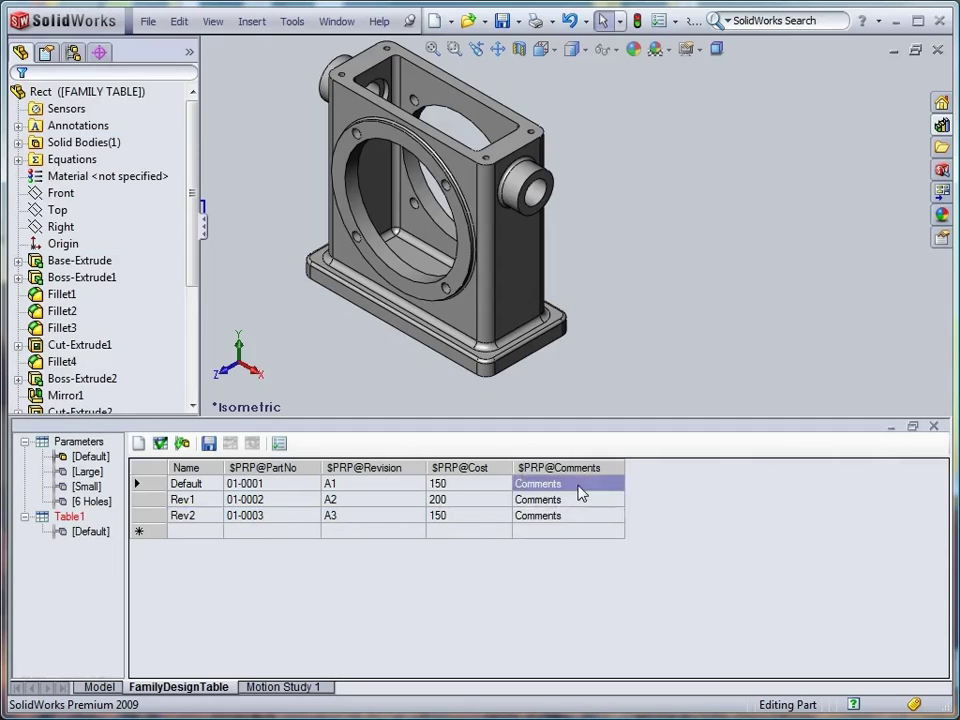
left_click(576, 484)
type("-")
double_click(576, 498)
type("-")
left_click(570, 516)
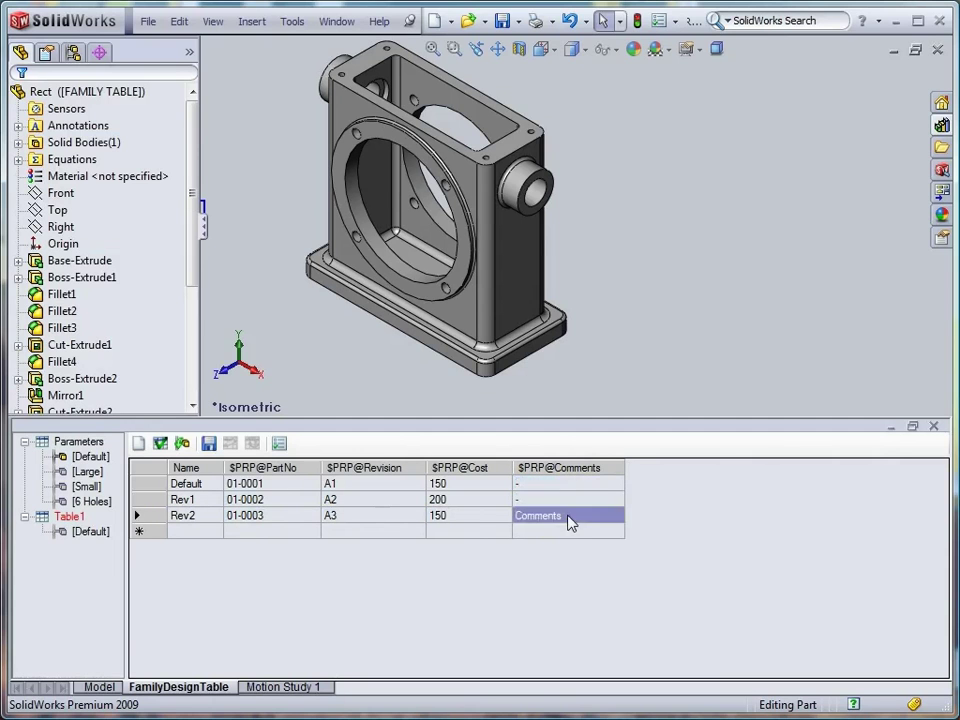
left_click(566, 515)
type("Under Co")
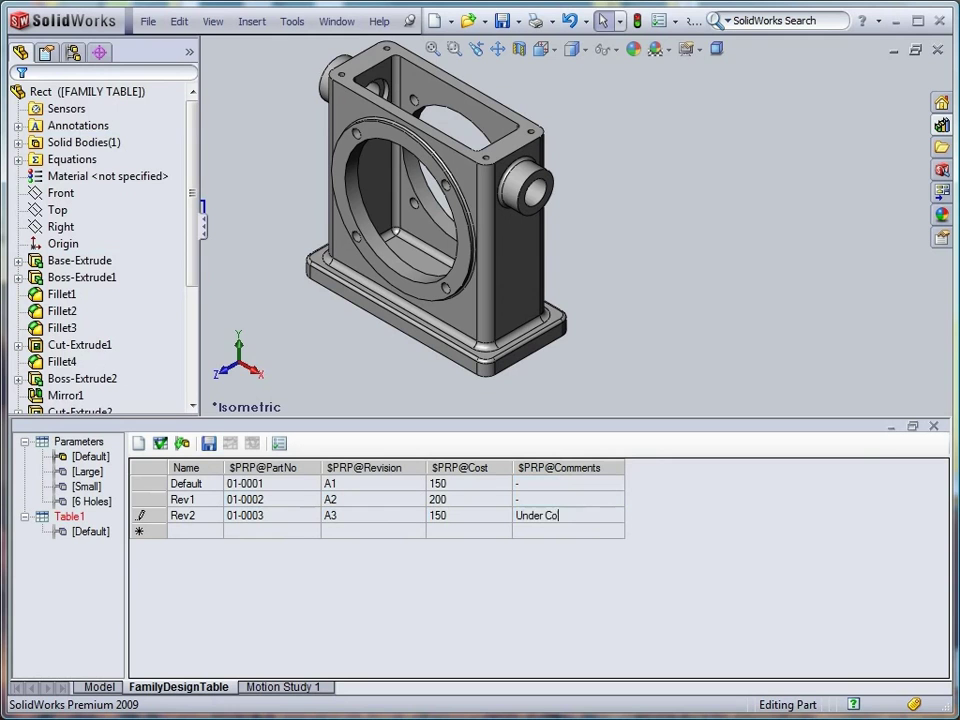
type("nstruction")
left_click(205, 516)
left_click(209, 443)
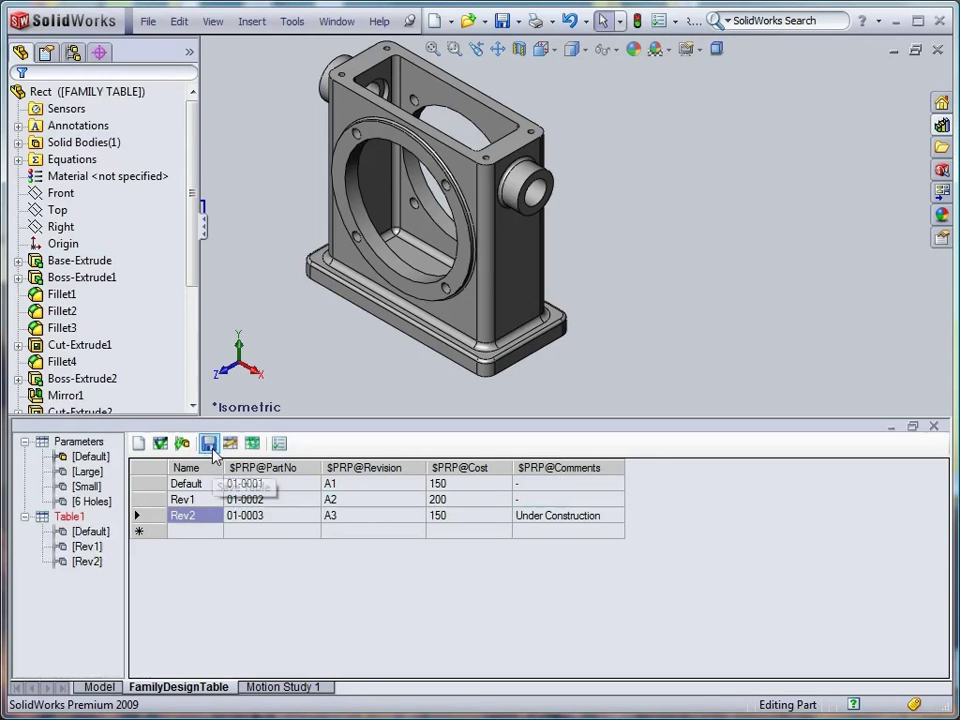
Rename Table1 in the family table tree as Custom Properties.
left_click(74, 518)
left_click(74, 518)
type("Cus")
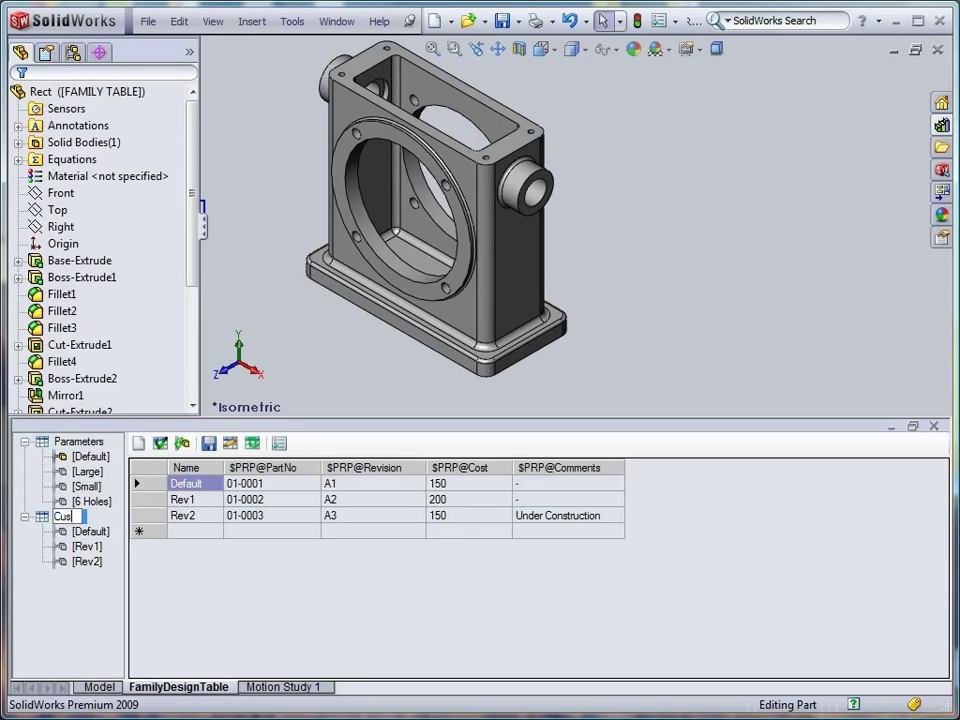
type("tom Properties")
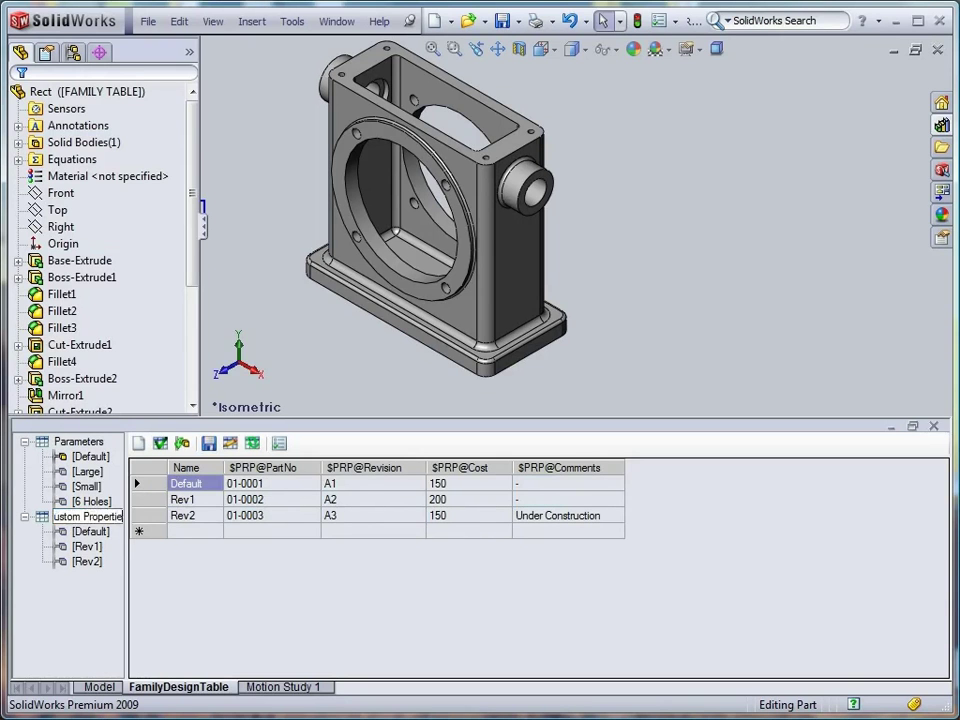
key("Return")
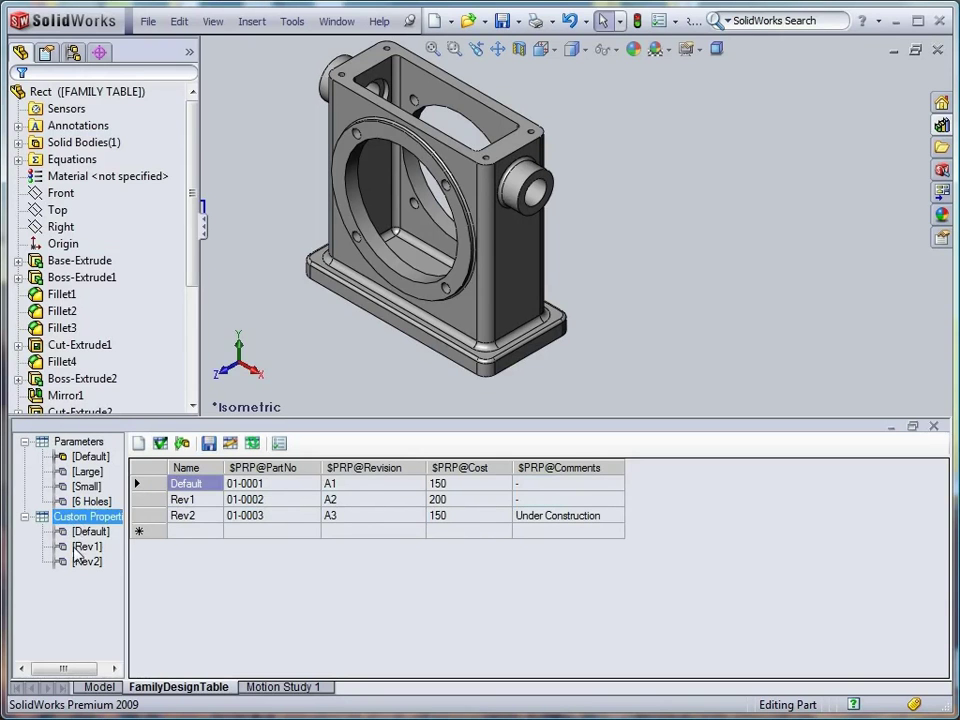
left_click(286, 325)
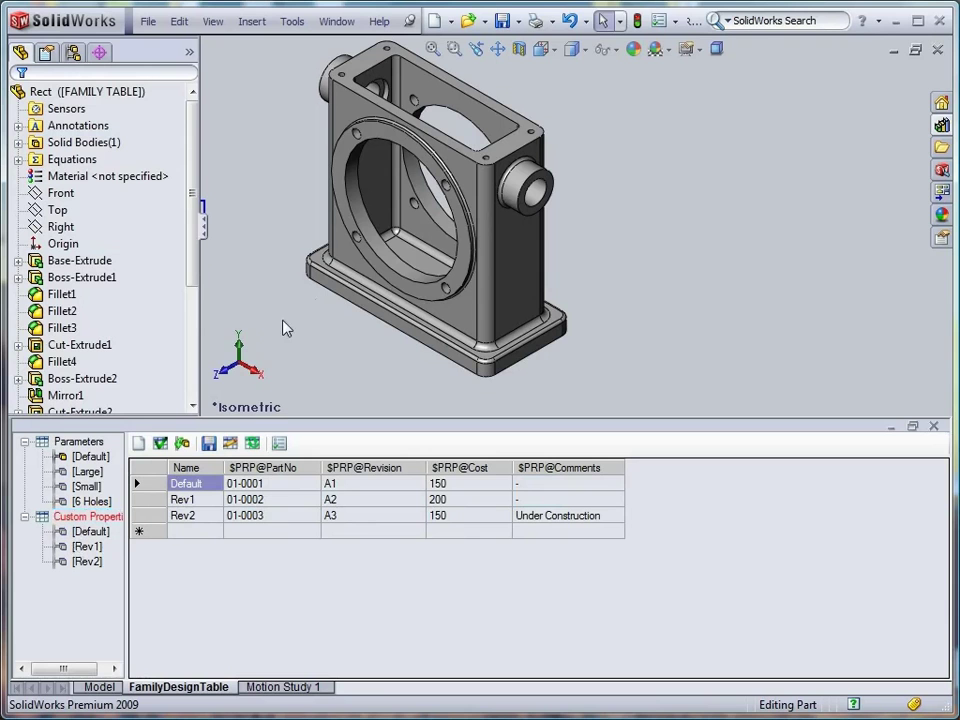
Bring the property notes beside the housing into view and compare them for Rev1 and Rev2, ending with Rev1 active.
left_click(497, 49)
left_click_drag(375, 176, 398, 140)
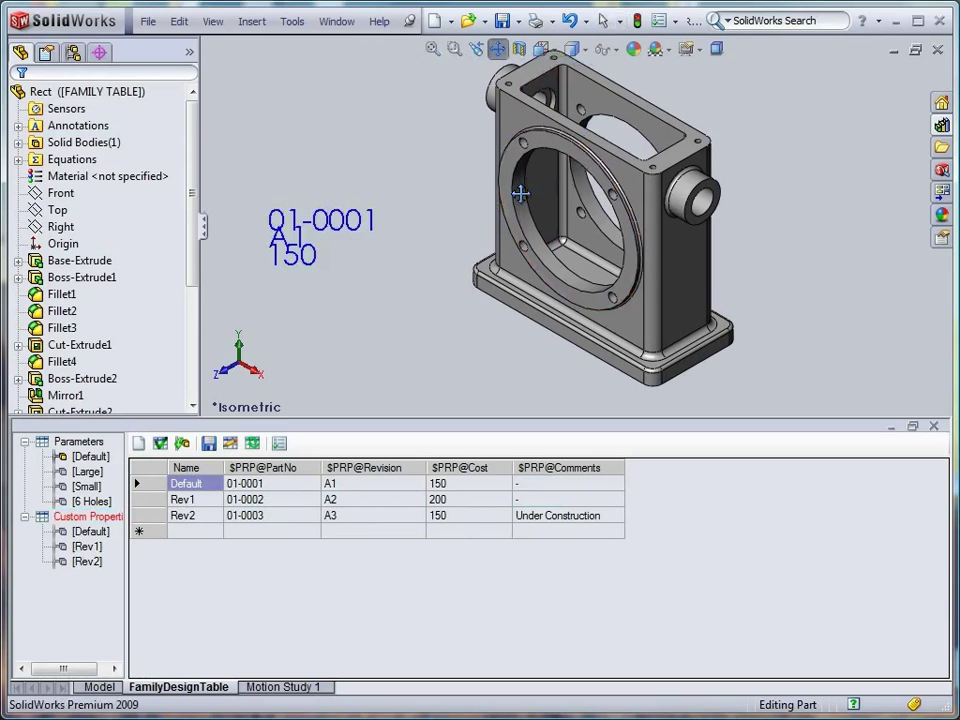
double_click(84, 546)
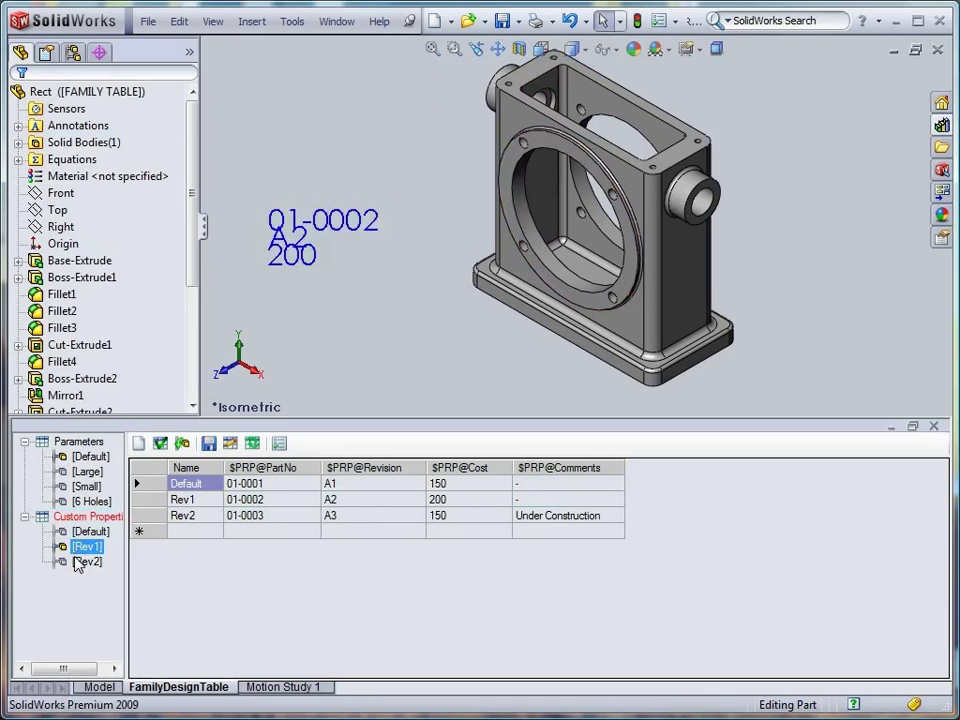
double_click(84, 561)
left_click(81, 548)
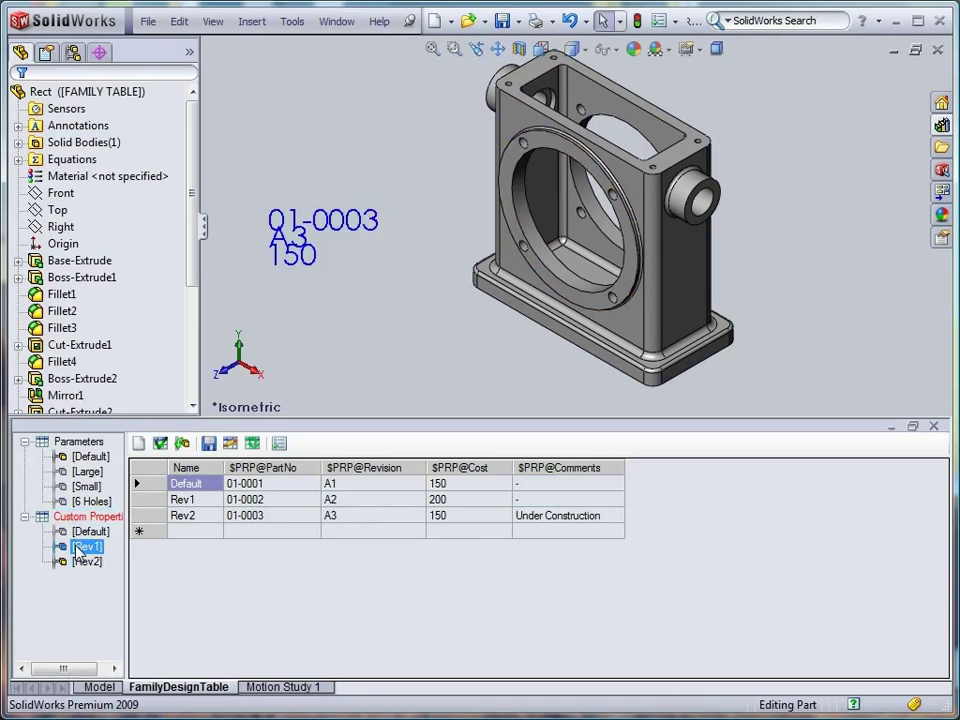
double_click(84, 547)
Check the part's configuration-specific file properties for Rev1, and activate the Rev2 configuration.
left_click(147, 21)
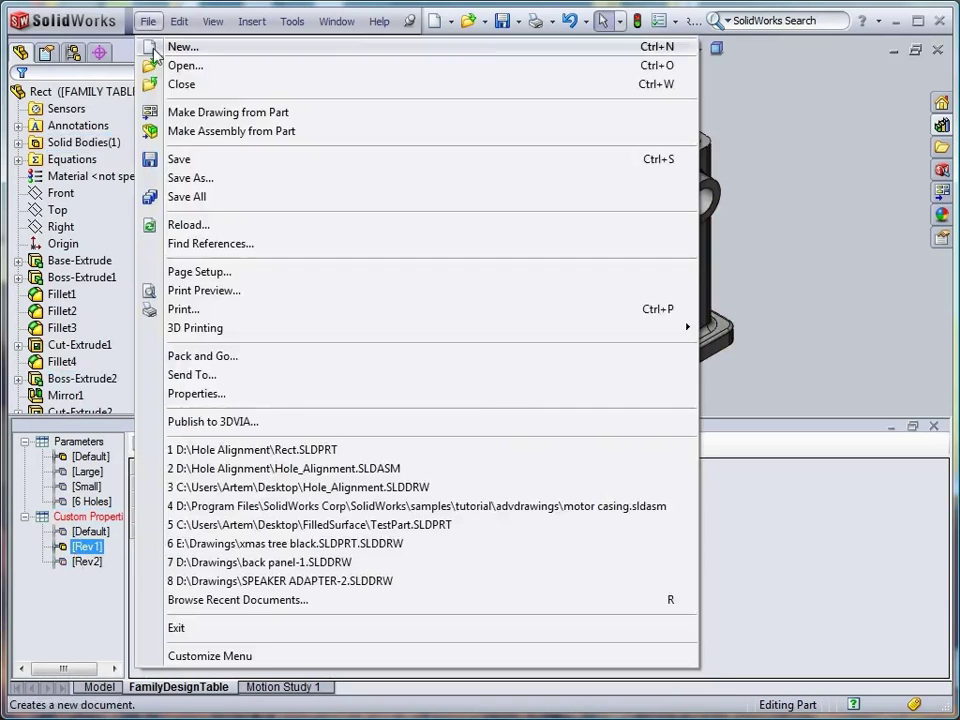
left_click(195, 393)
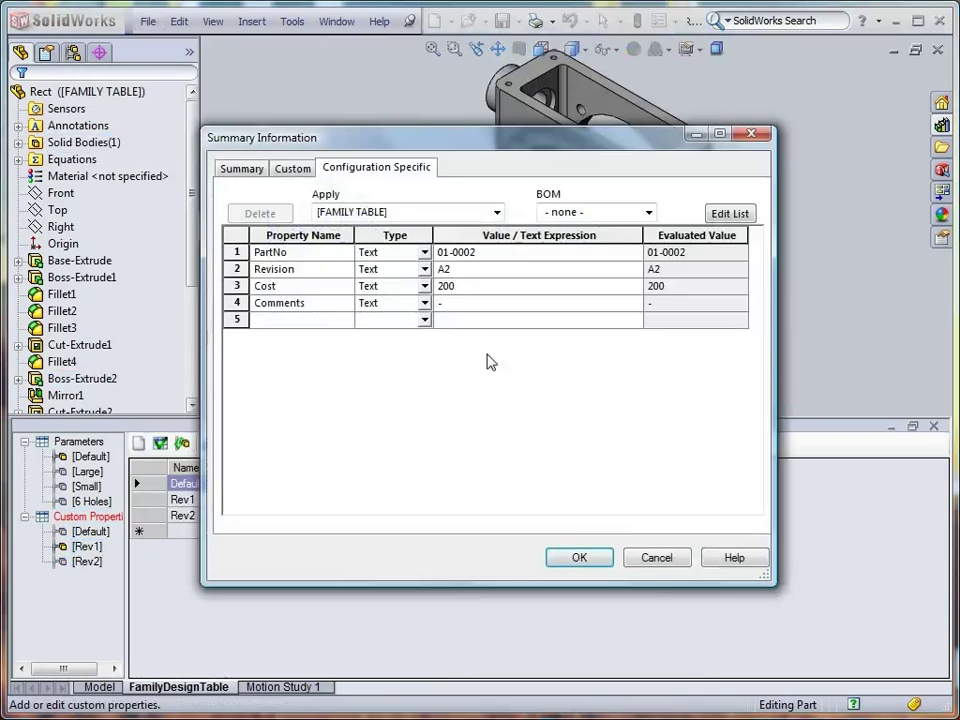
left_click(578, 557)
left_click(86, 562)
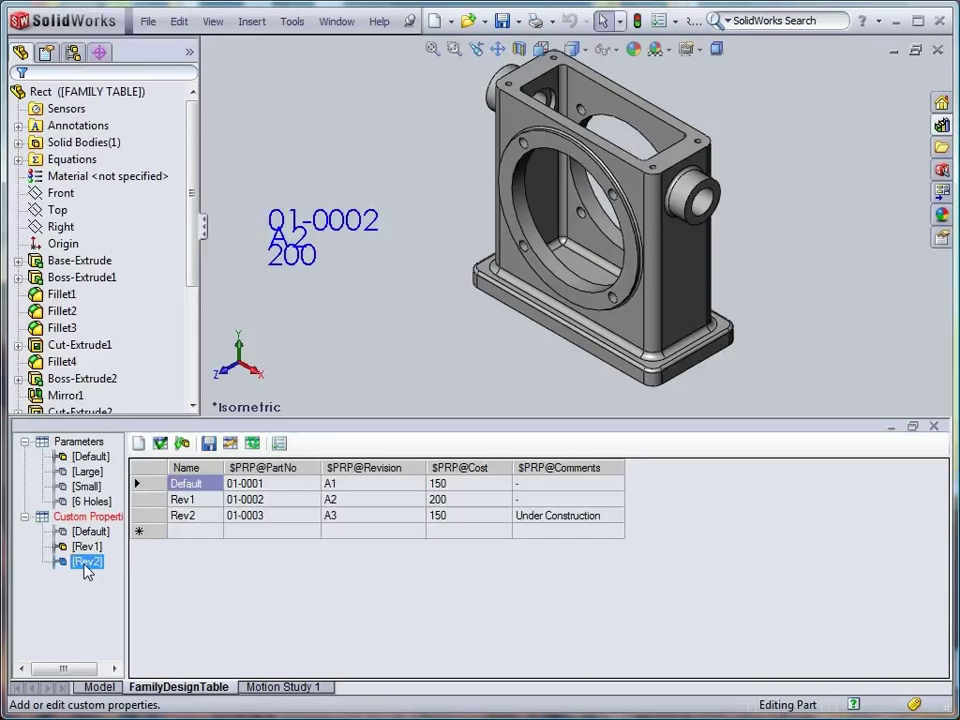
double_click(86, 562)
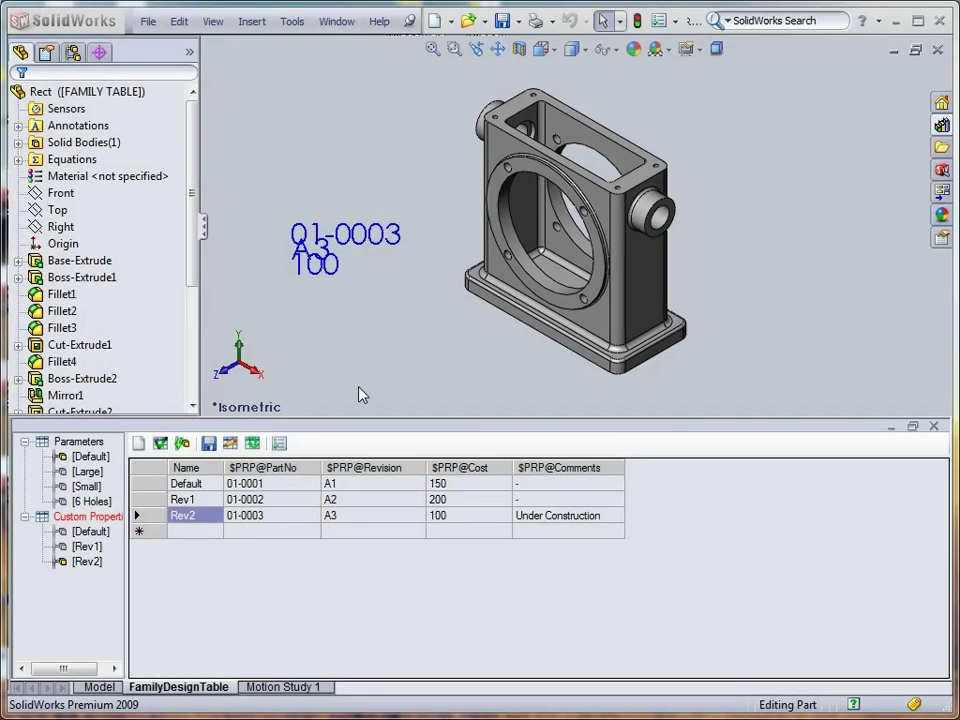
Start a third family design table stored in a new XLS file named Part_Units in the Hole Alignment folder.
left_click(249, 23)
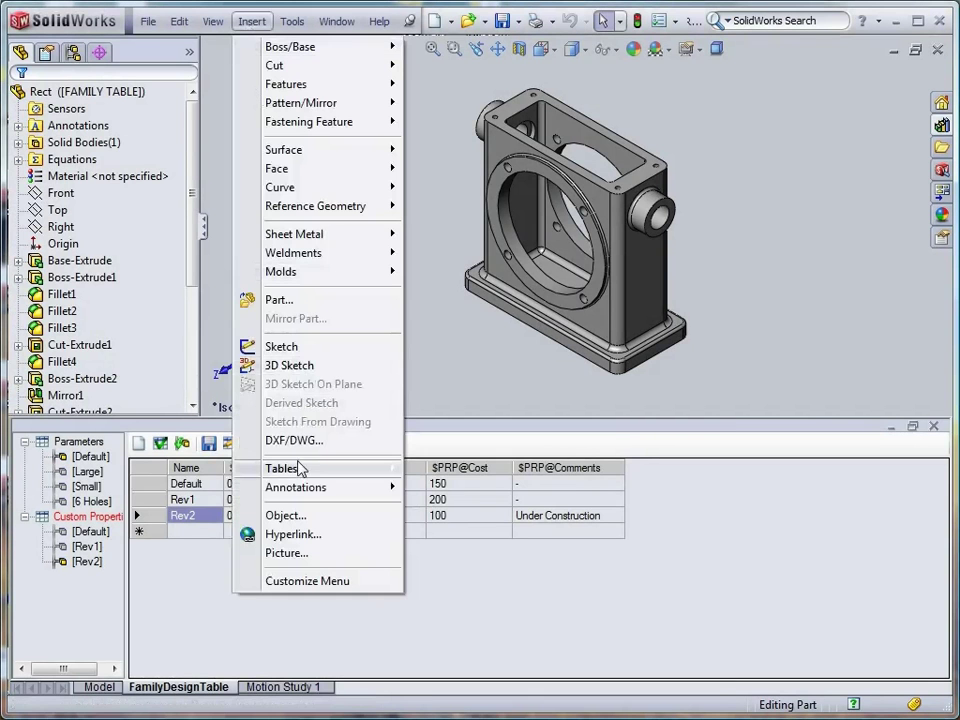
mouse_move(300, 470)
left_click(435, 508)
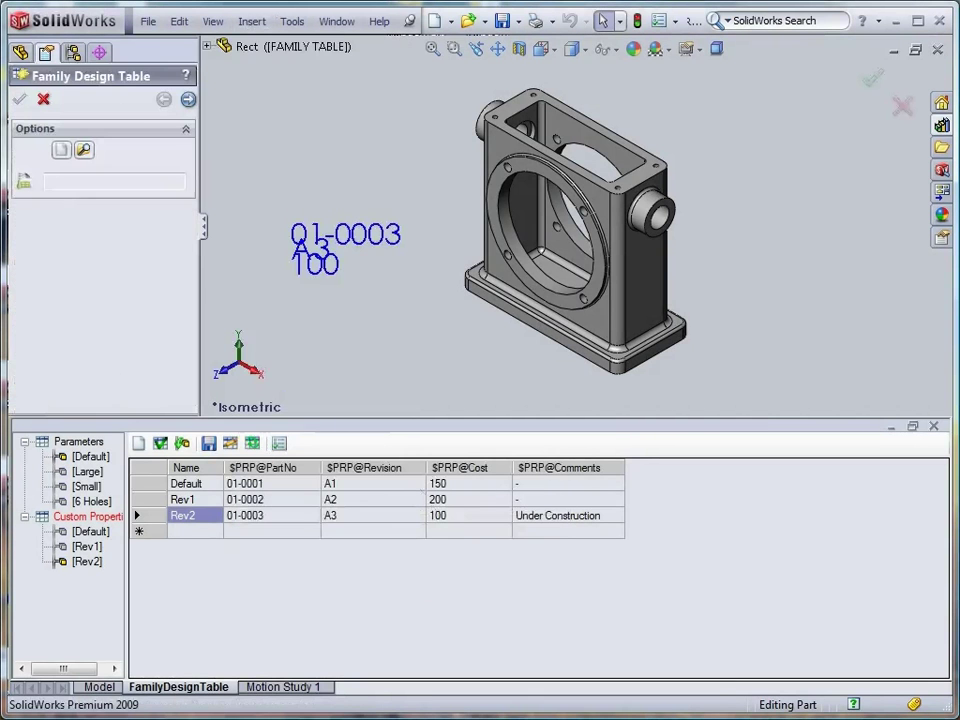
left_click(61, 150)
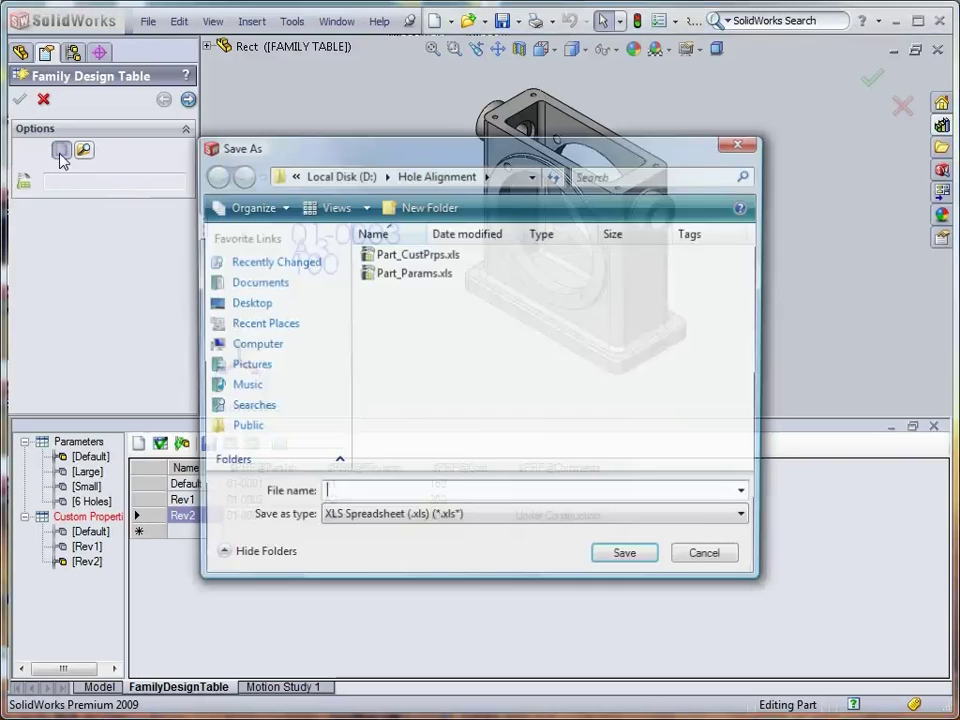
type("Part_Units")
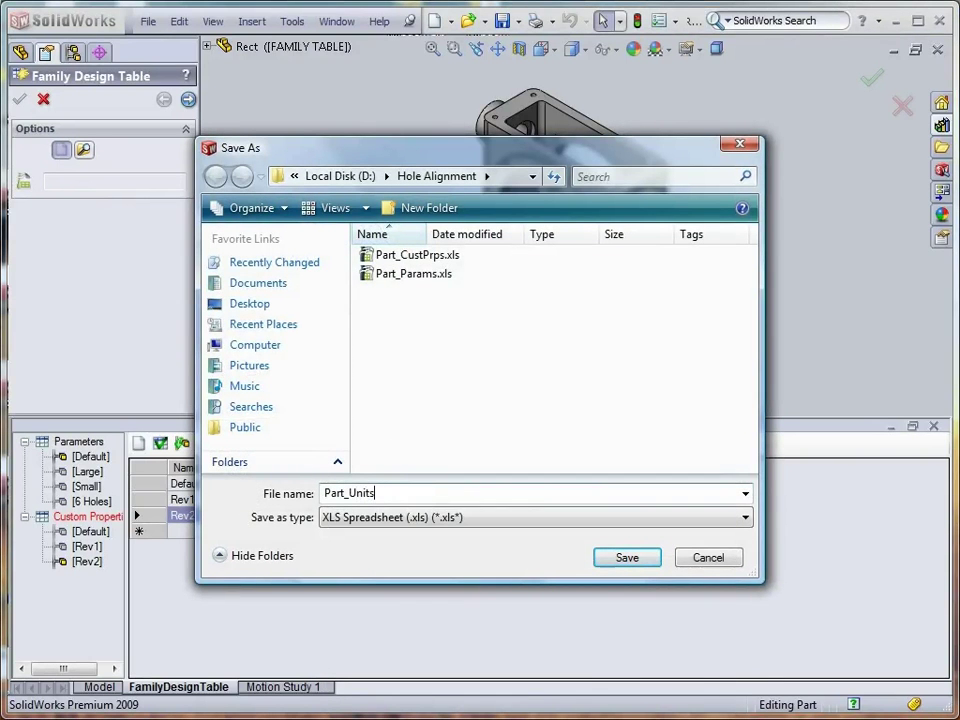
left_click(627, 557)
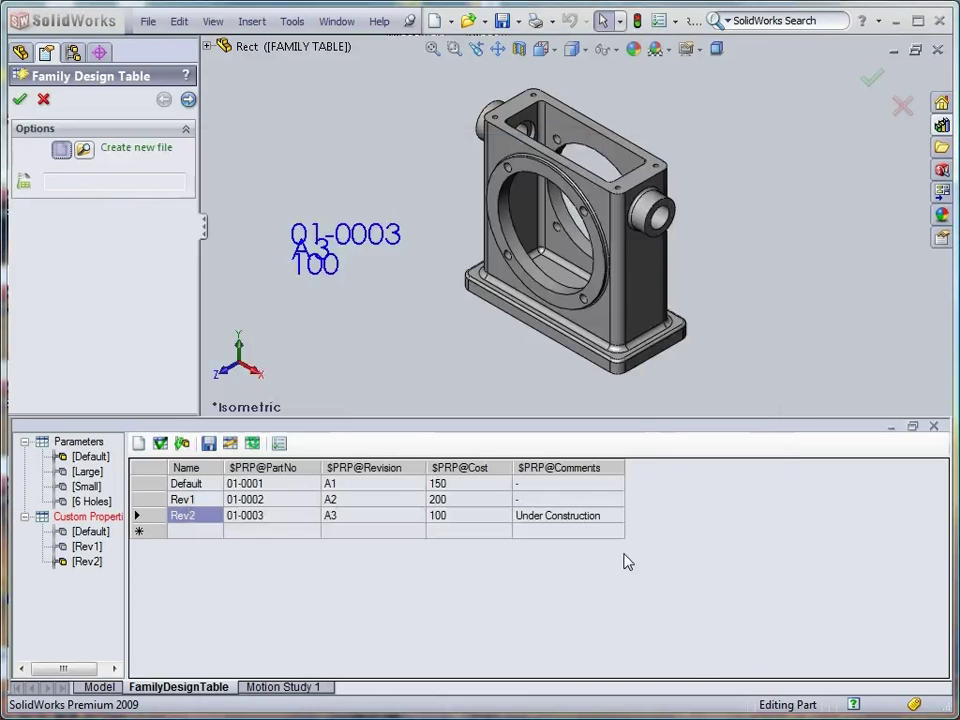
Collect the UnitSystem additional parameter and create the new design table.
left_click(187, 101)
left_click(27, 178)
left_click(60, 194)
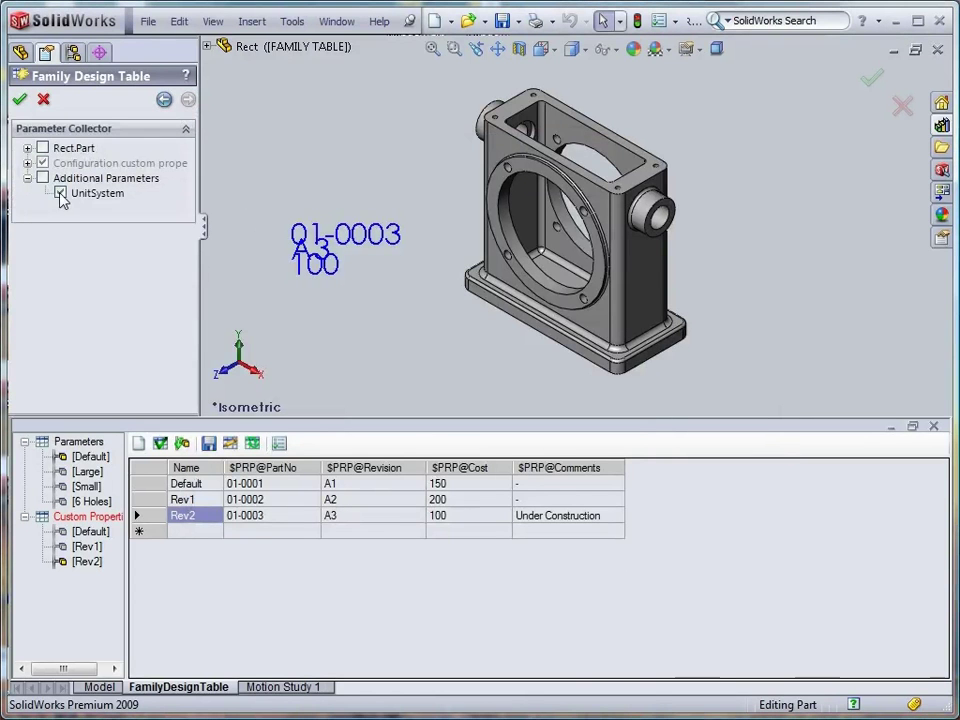
left_click(19, 99)
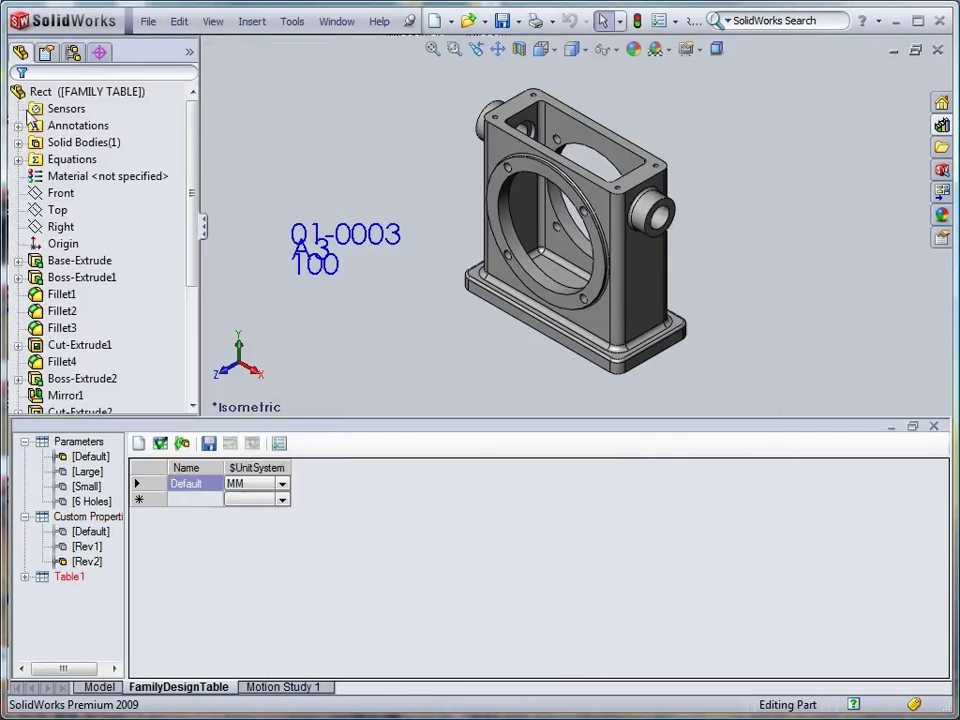
Add a configuration named Meters to the units table and set its unit system to METER.
left_click(200, 499)
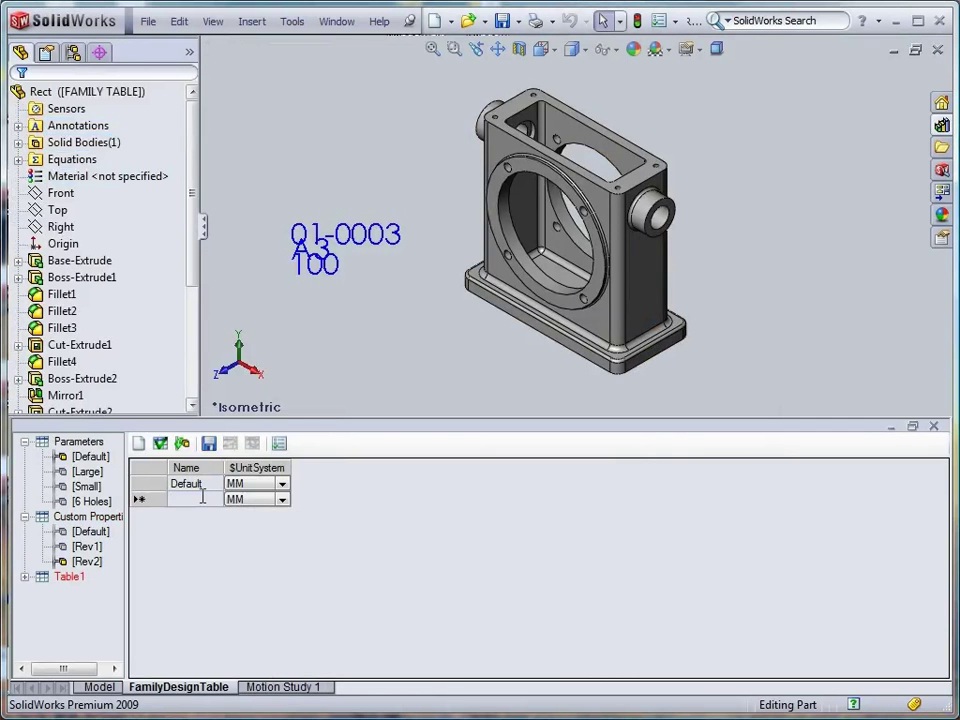
type("Meters")
left_click(281, 500)
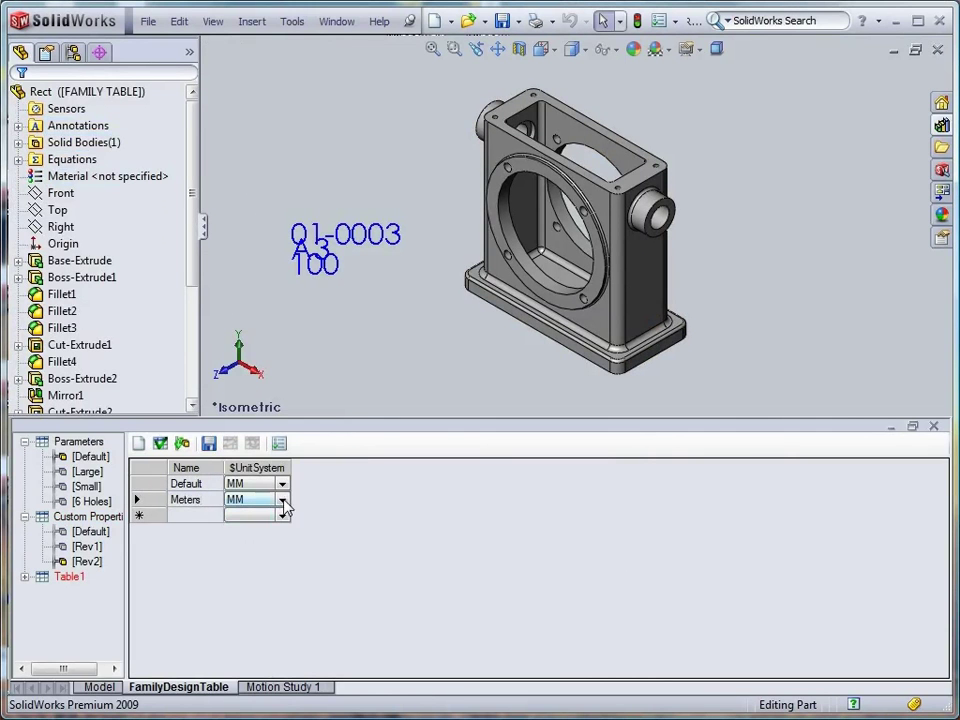
left_click(281, 500)
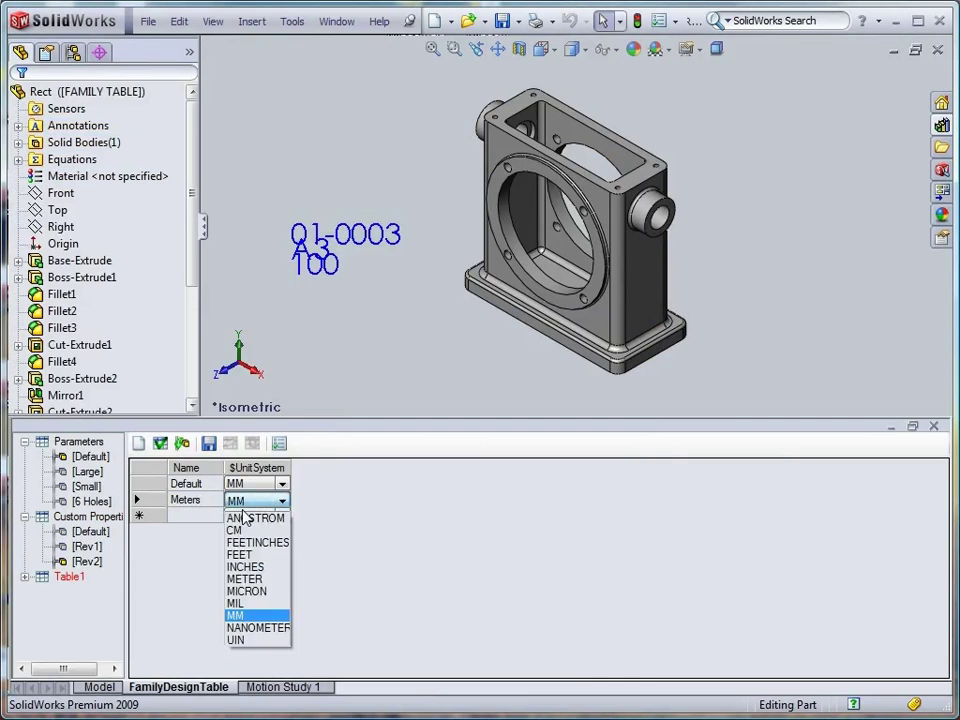
left_click(244, 579)
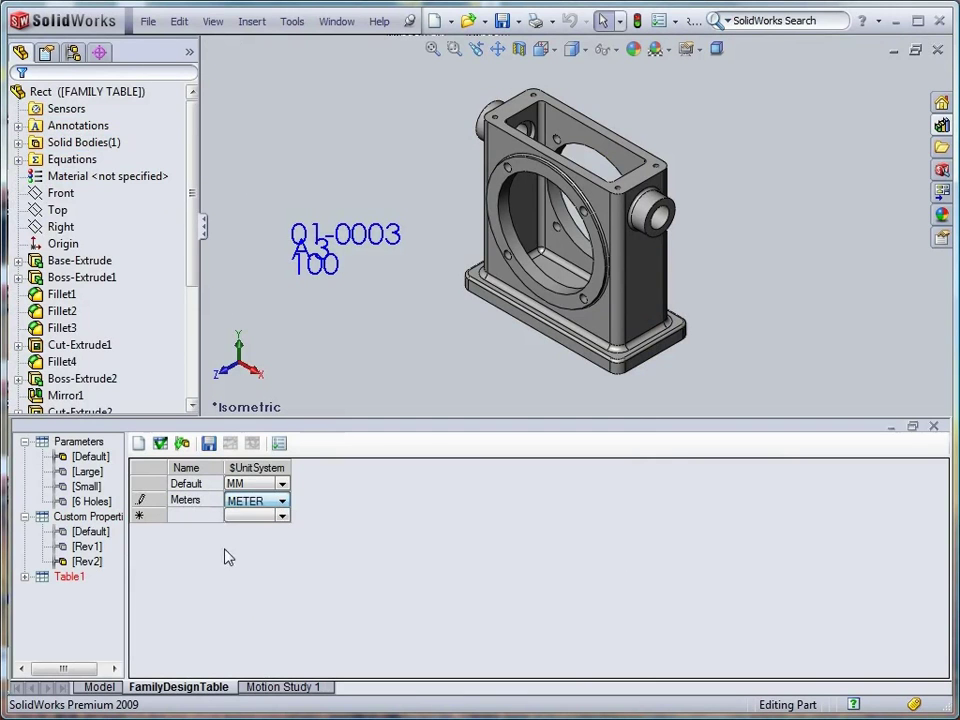
Add a configuration named CM to the units table and set its unit system to CM.
left_click(203, 515)
type("C")
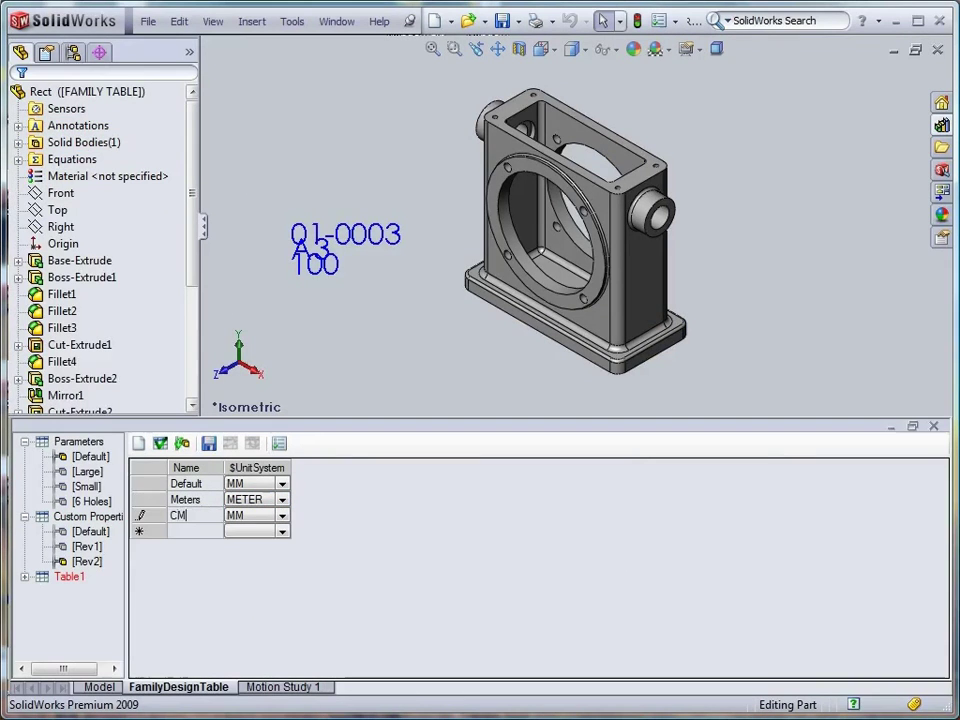
type("M")
left_click(283, 516)
left_click(283, 516)
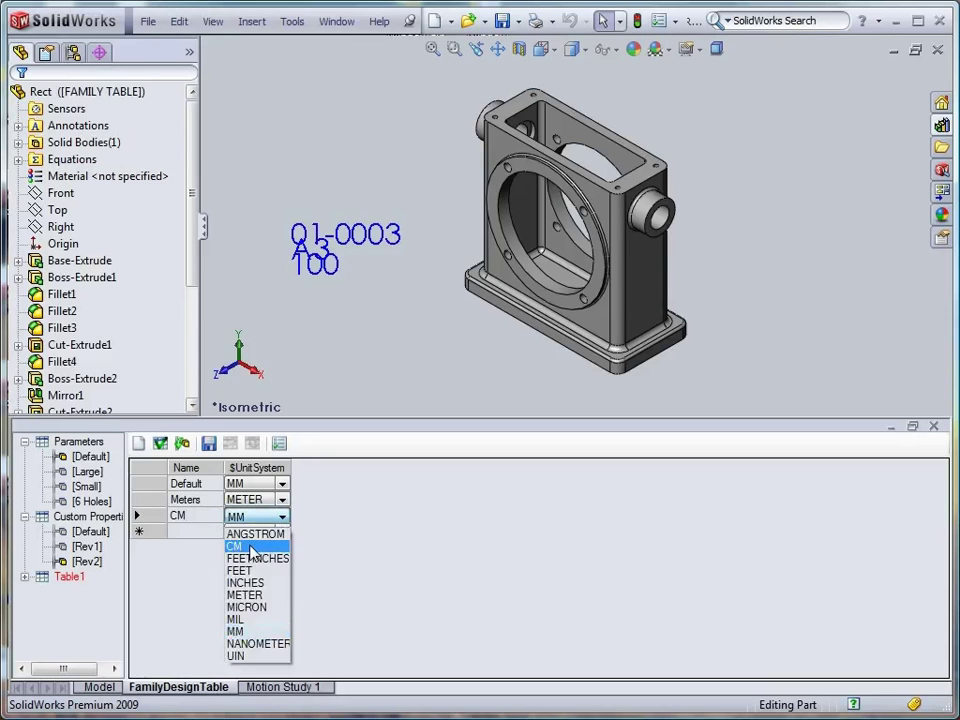
left_click(248, 547)
Add a configuration named Inches to the units table, set its unit system to INCHES and save the table.
left_click(206, 531)
type("Inches")
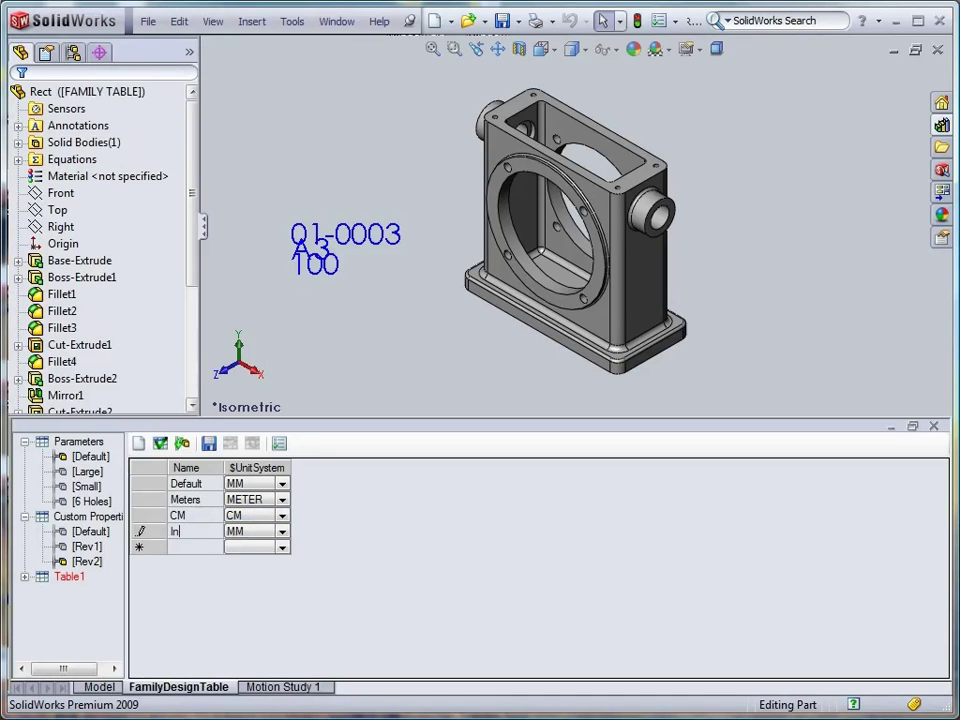
left_click(281, 532)
left_click(245, 598)
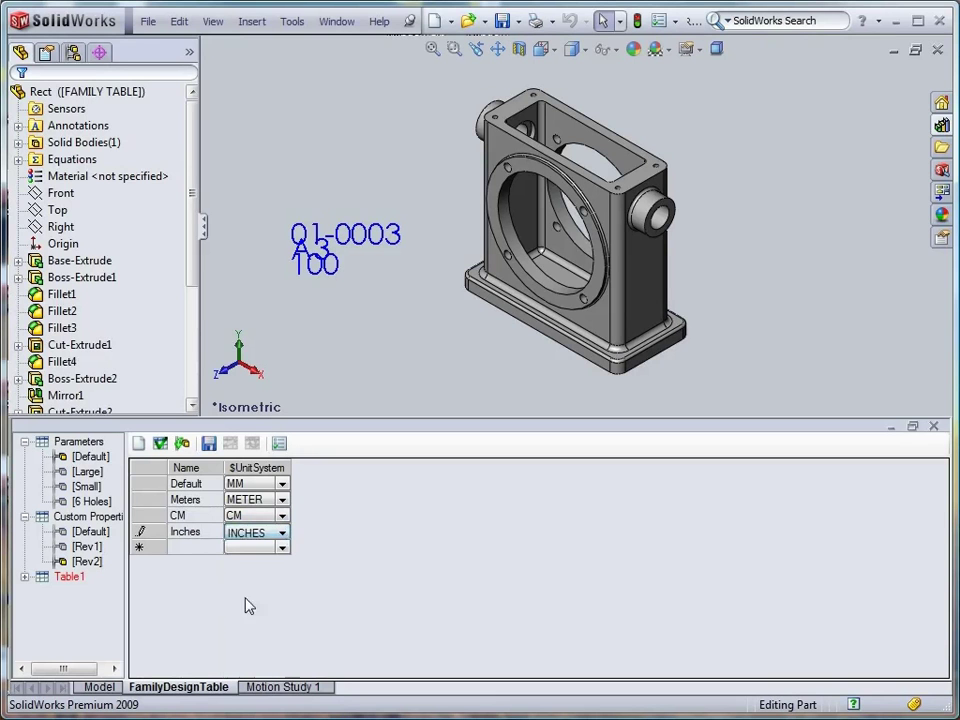
left_click(209, 447)
Expand the new unit-system table in the family table list and rename it Units.
double_click(48, 580)
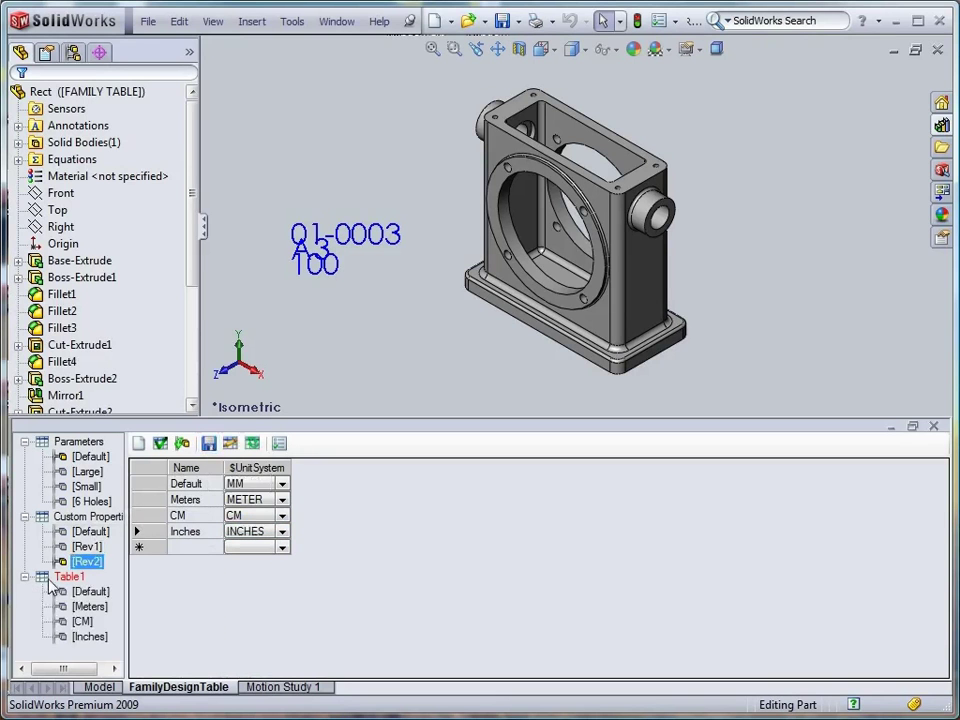
left_click(55, 578)
left_click(70, 578)
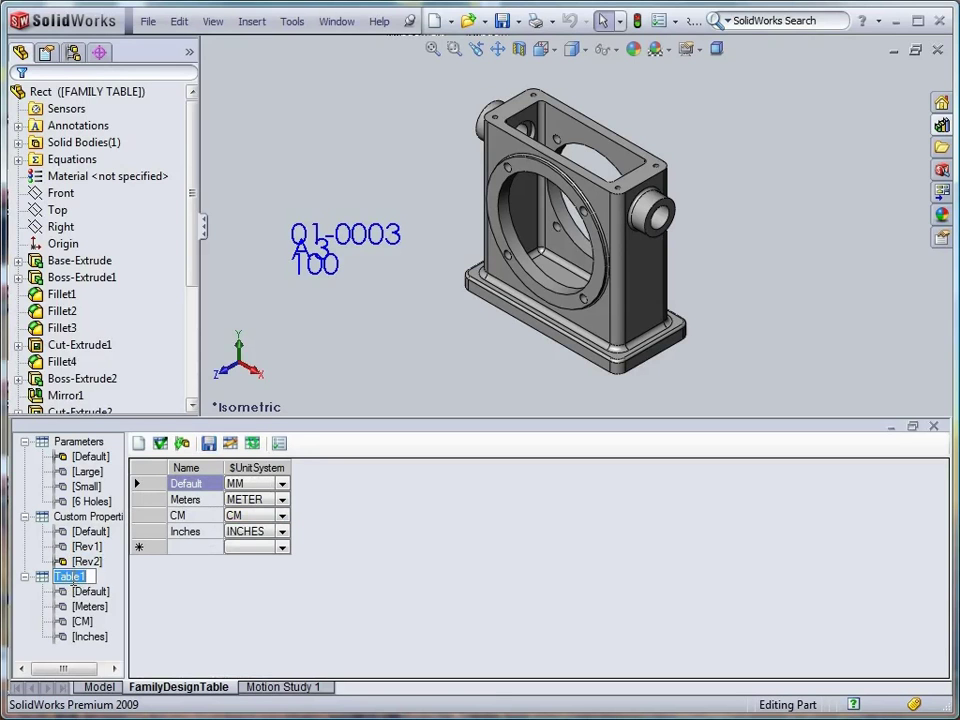
type("Units")
key("Return")
Show the feature dimensions of the Rect part on the model.
left_click(120, 92)
left_click(82, 127)
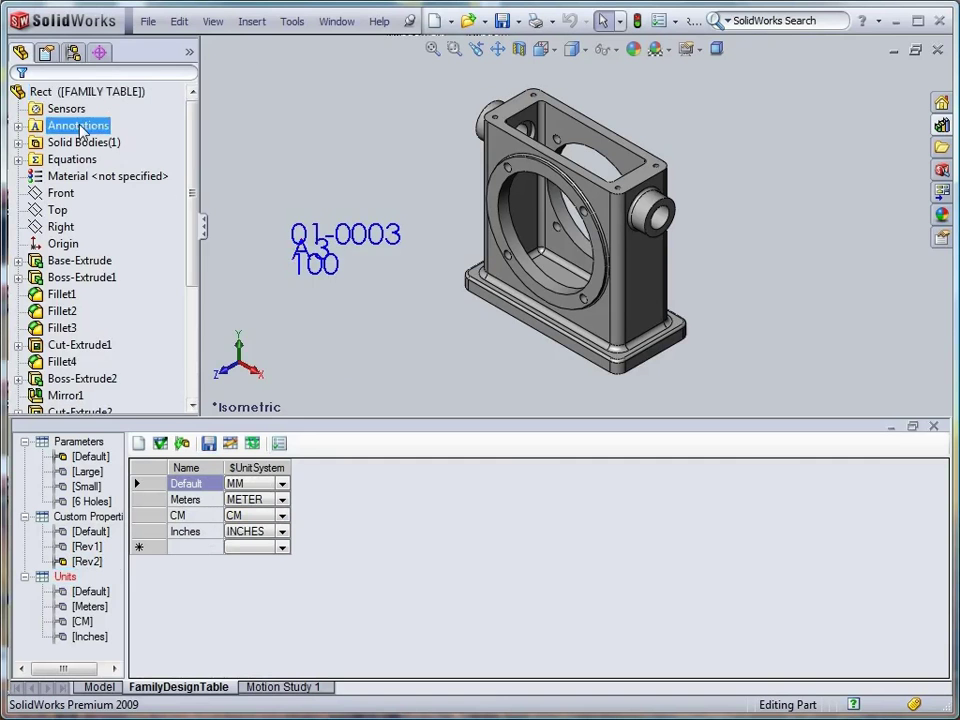
right_click(82, 127)
left_click(120, 184)
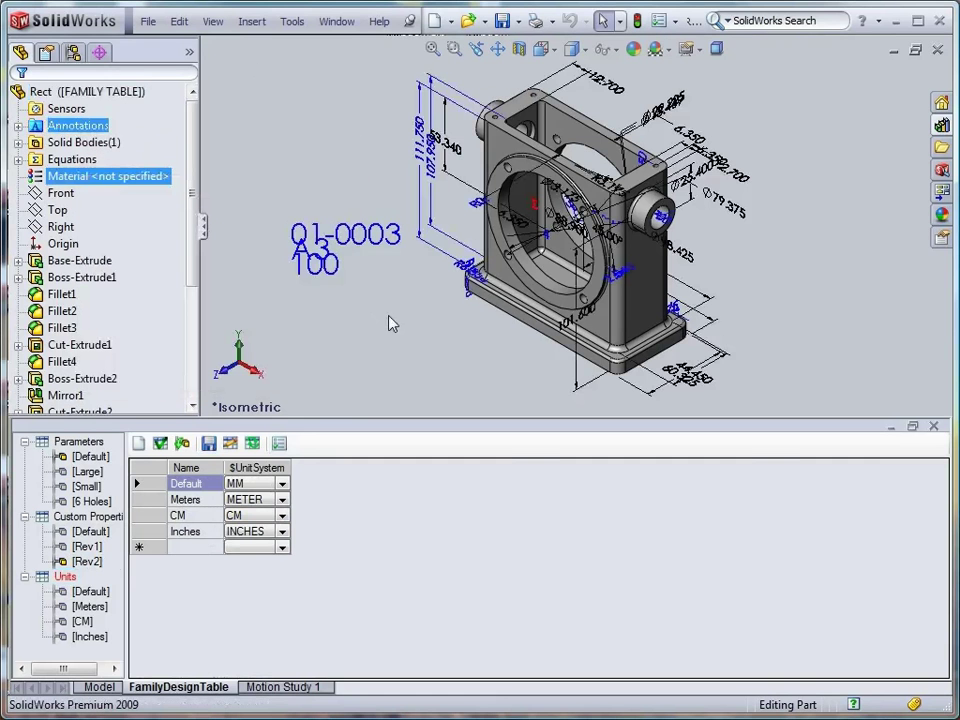
left_click(391, 323)
scroll(744, 347, "down", 2)
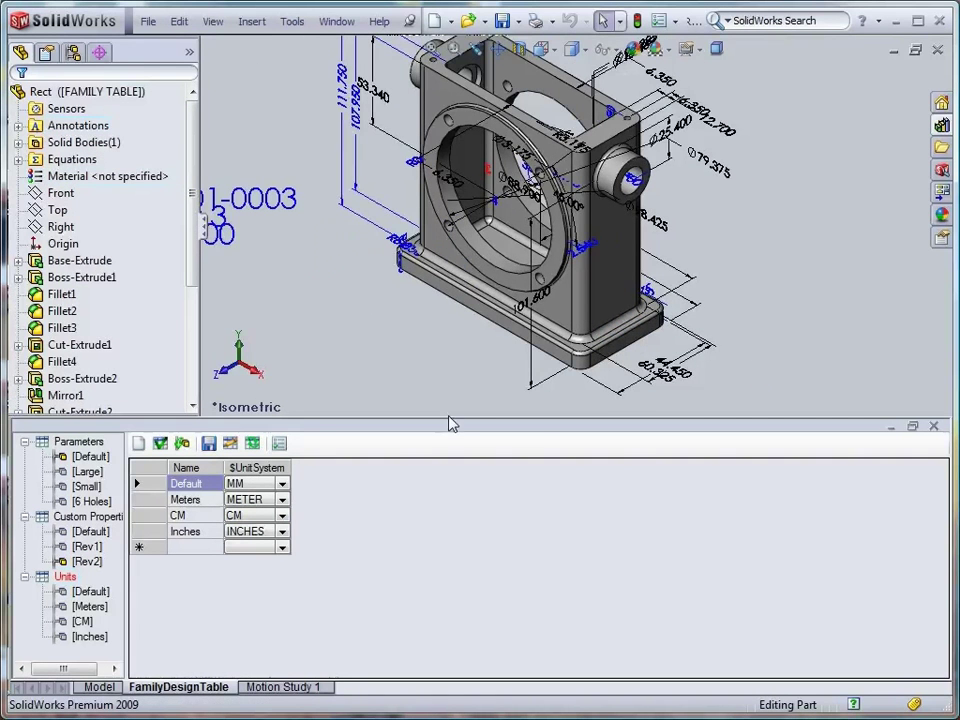
Check the dimensions under the Meters, CM, Inches and Default variants of the Units table in turn.
left_click(88, 606)
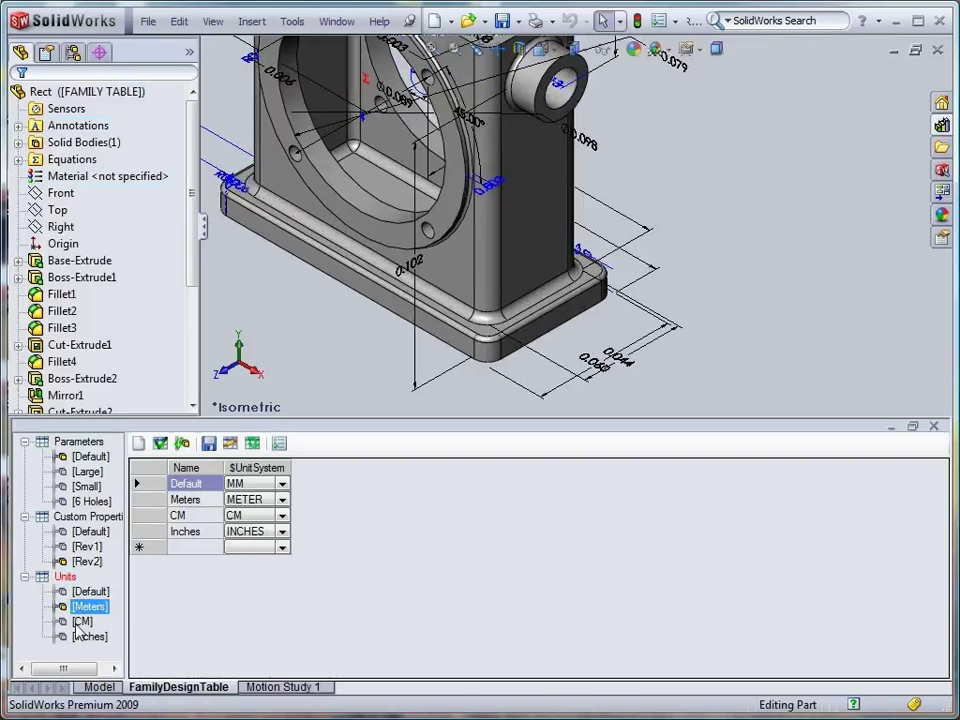
left_click(80, 622)
left_click(82, 637)
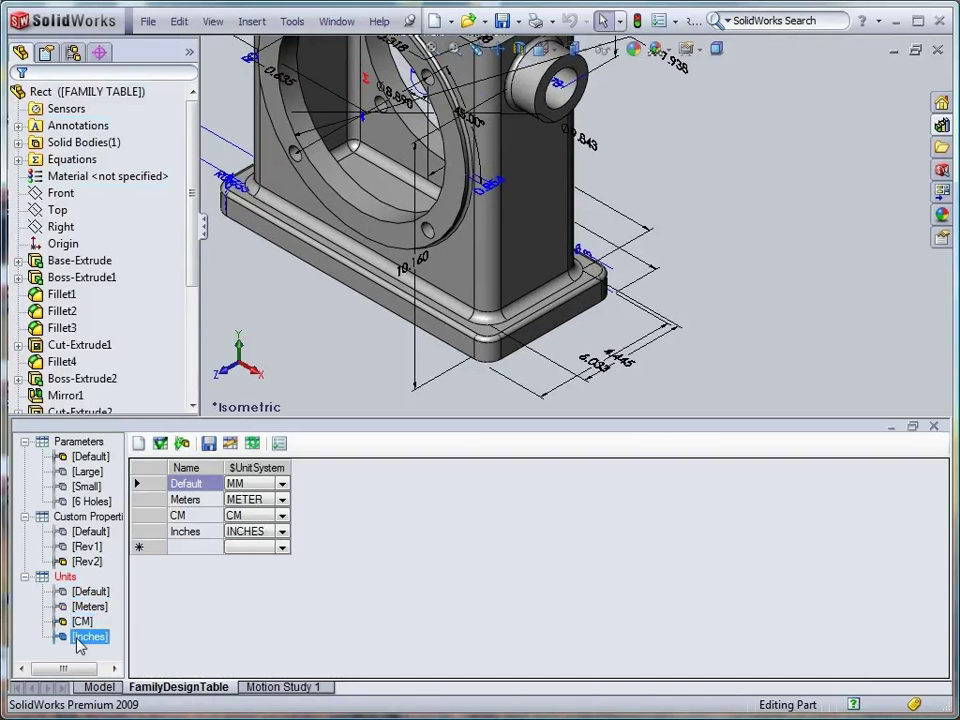
left_click(88, 592)
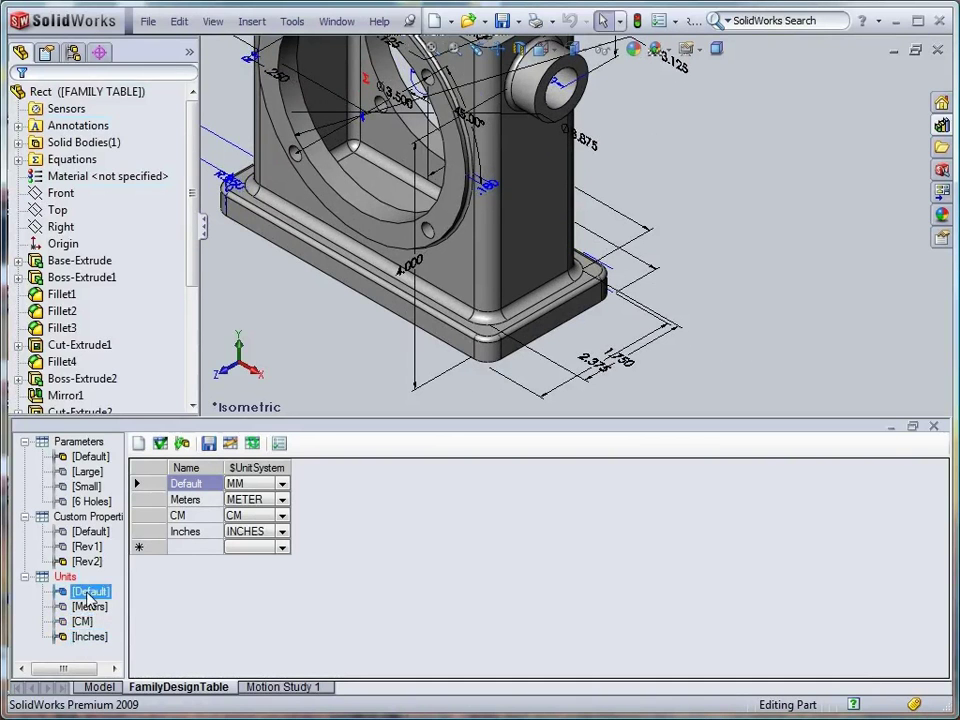
Activate the Meters units variant, the Rev1 custom property variant and the Small parameters variant.
left_click(88, 606)
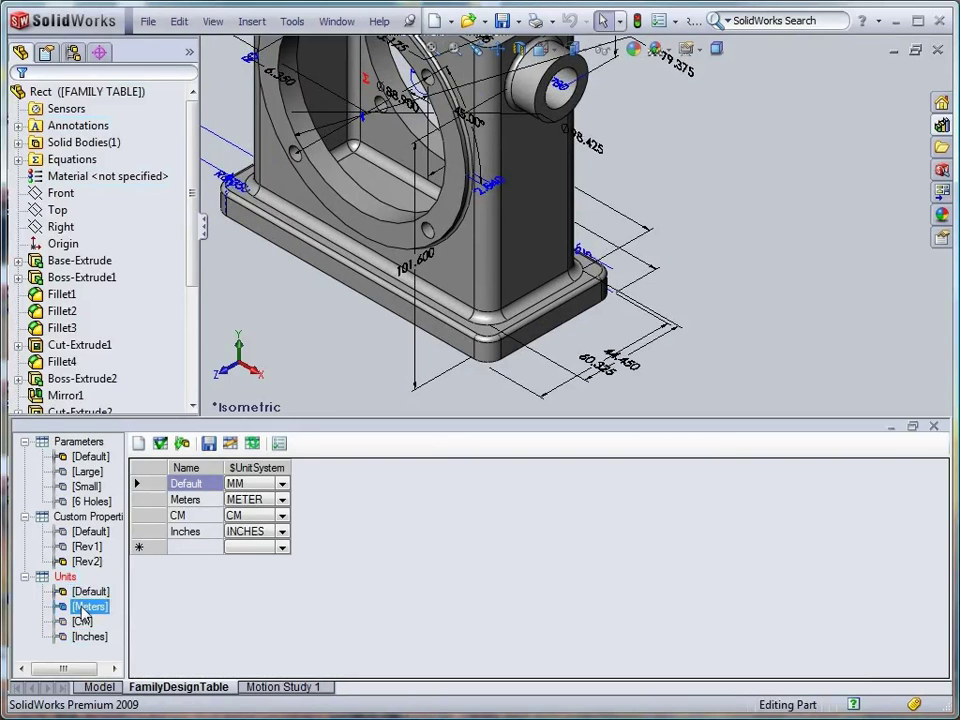
left_click(87, 547)
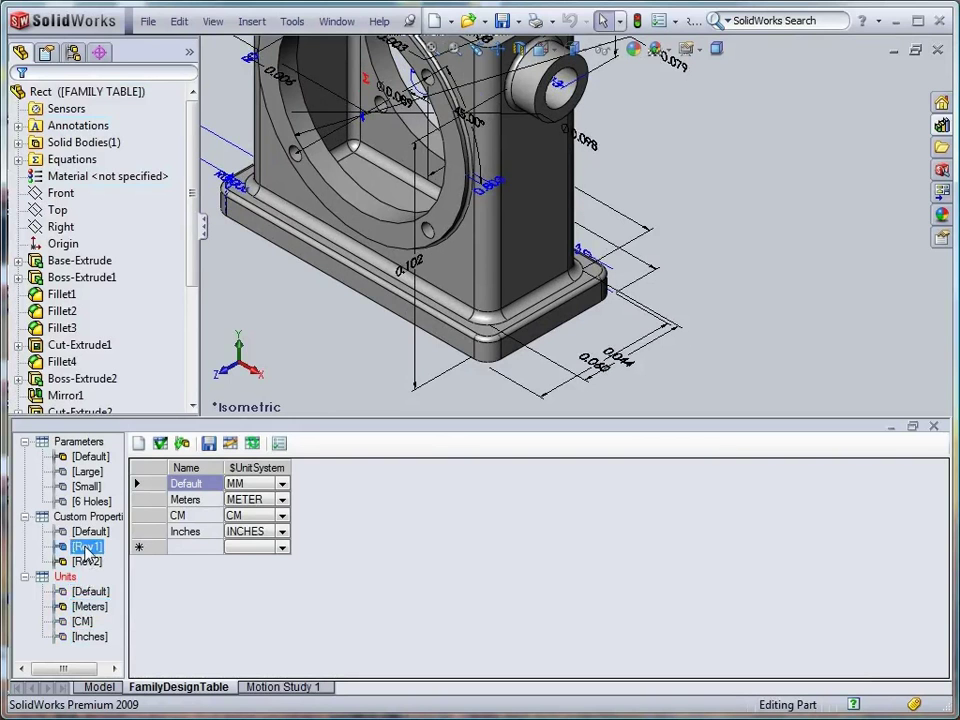
left_click(86, 486)
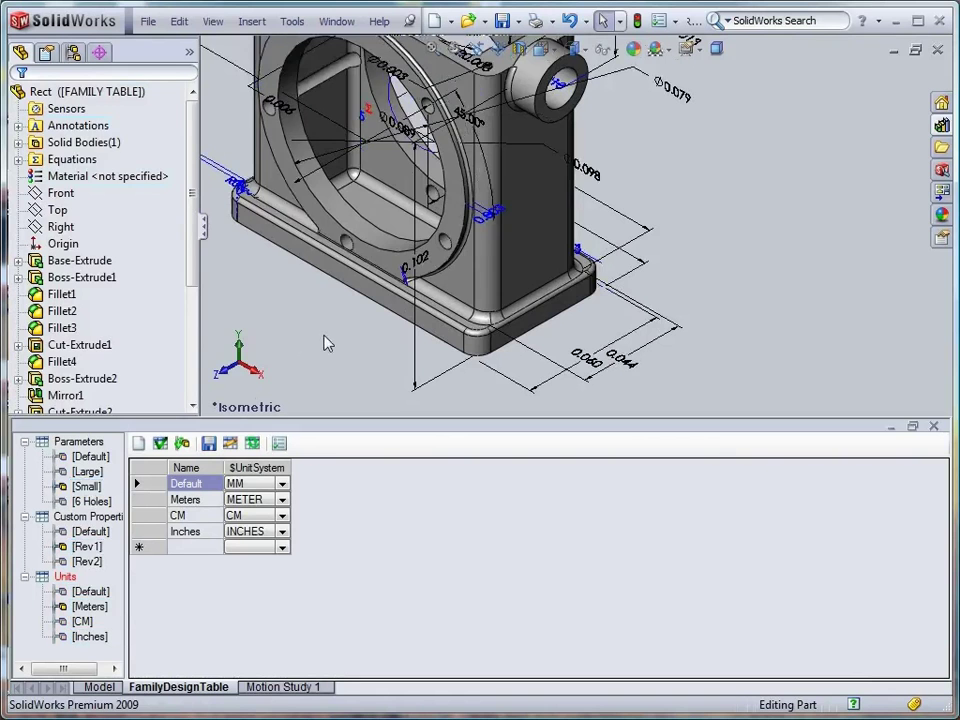
Hide the feature dimensions and restore the isometric view of the whole part.
right_click(78, 125)
left_click(132, 185)
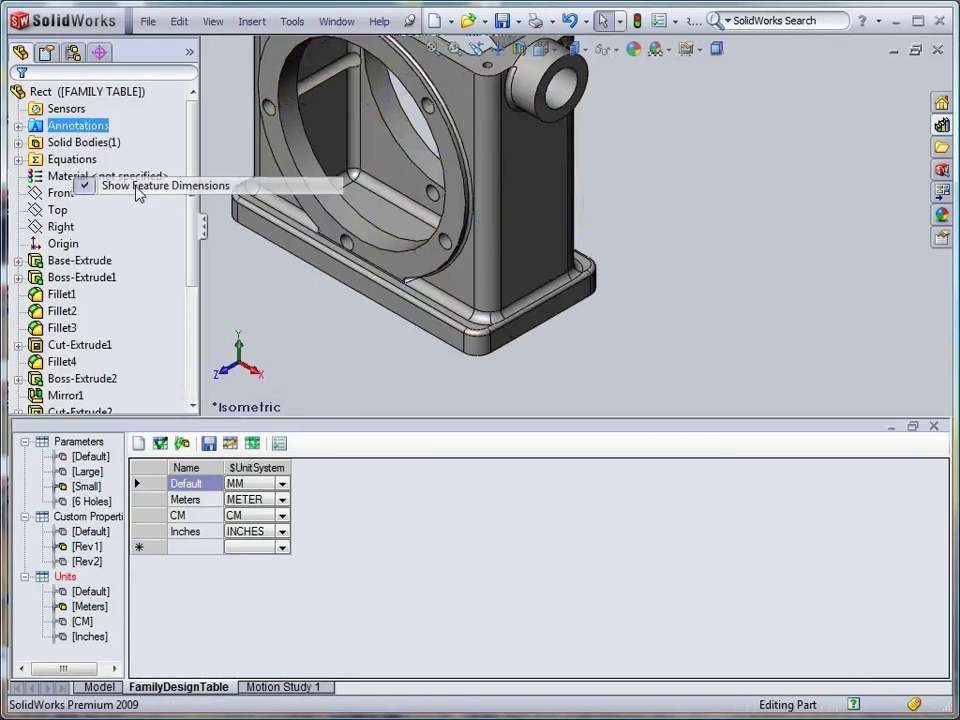
left_click(551, 50)
left_click(588, 75)
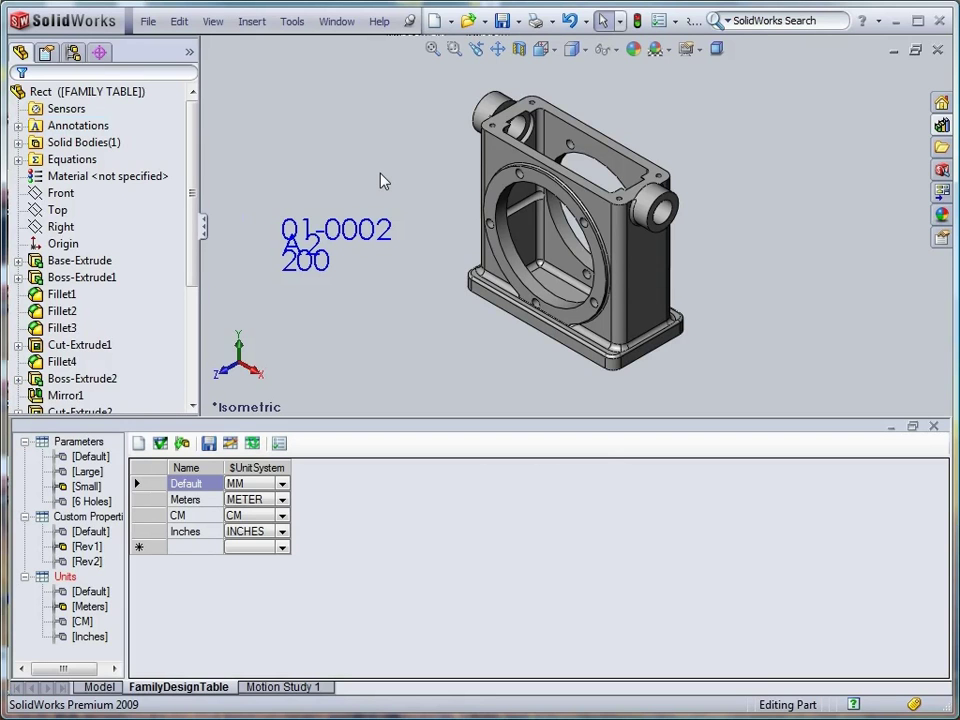
Resolve the active variants into a regular configuration and activate the part's Default configuration, rebuilding the document.
left_click(183, 450)
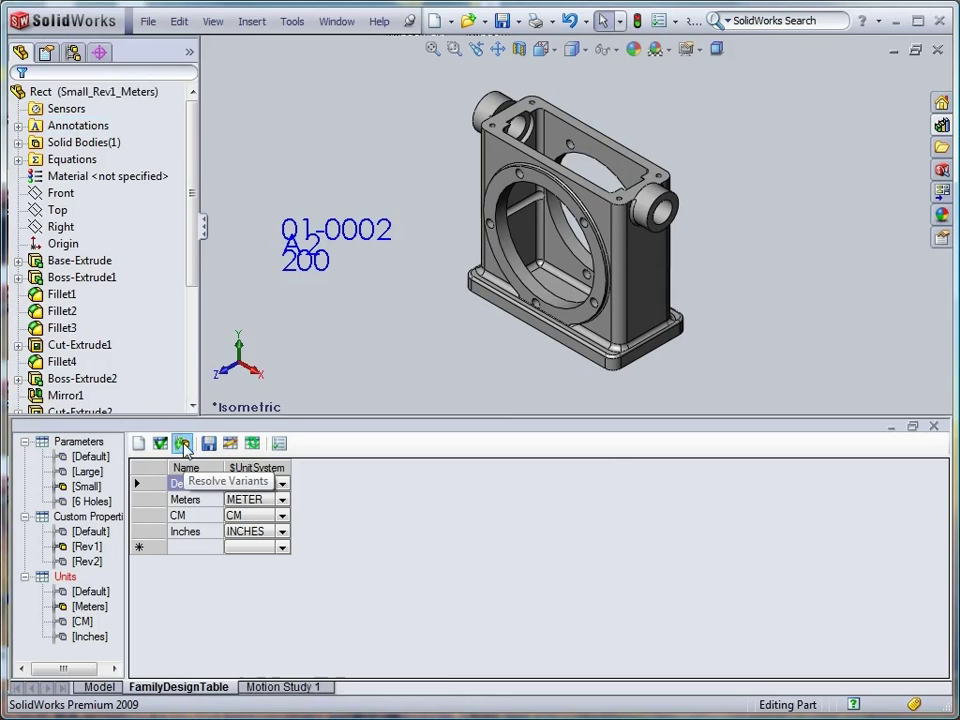
left_click(73, 53)
double_click(66, 88)
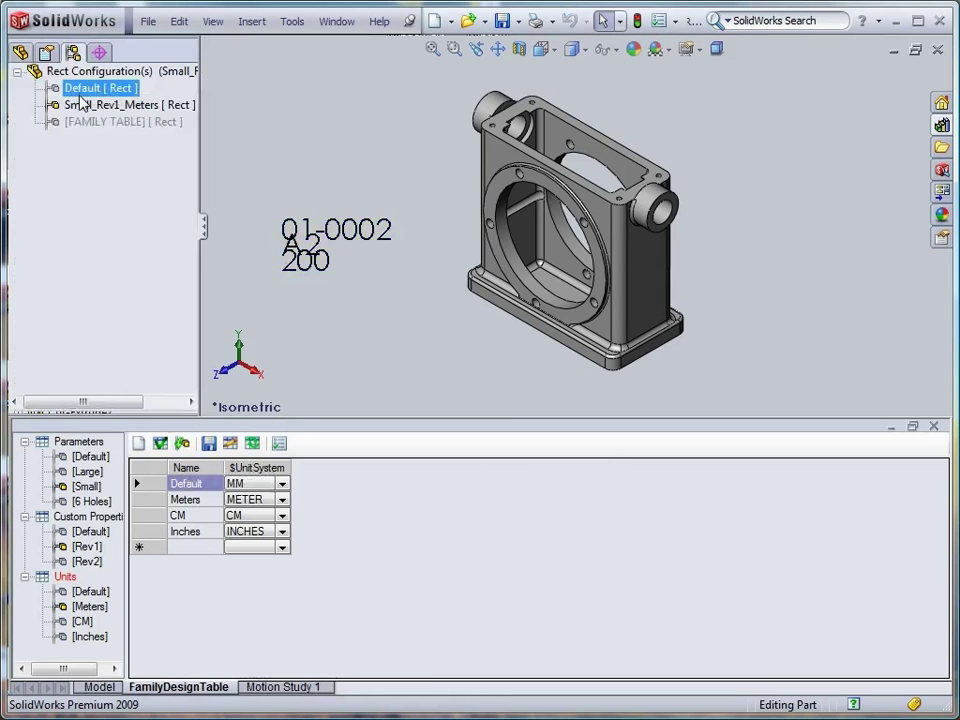
left_click(517, 382)
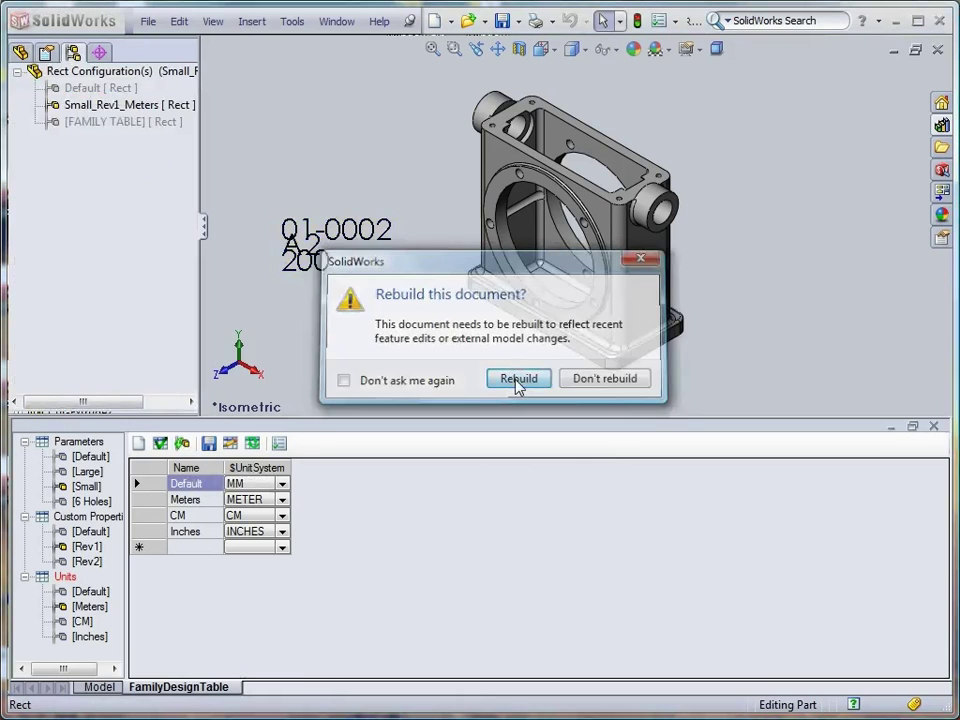
Return to the model view, inspect the Small_Rev1_Meters configuration from another angle and reactivate the Default configuration.
left_click(98, 687)
double_click(112, 105)
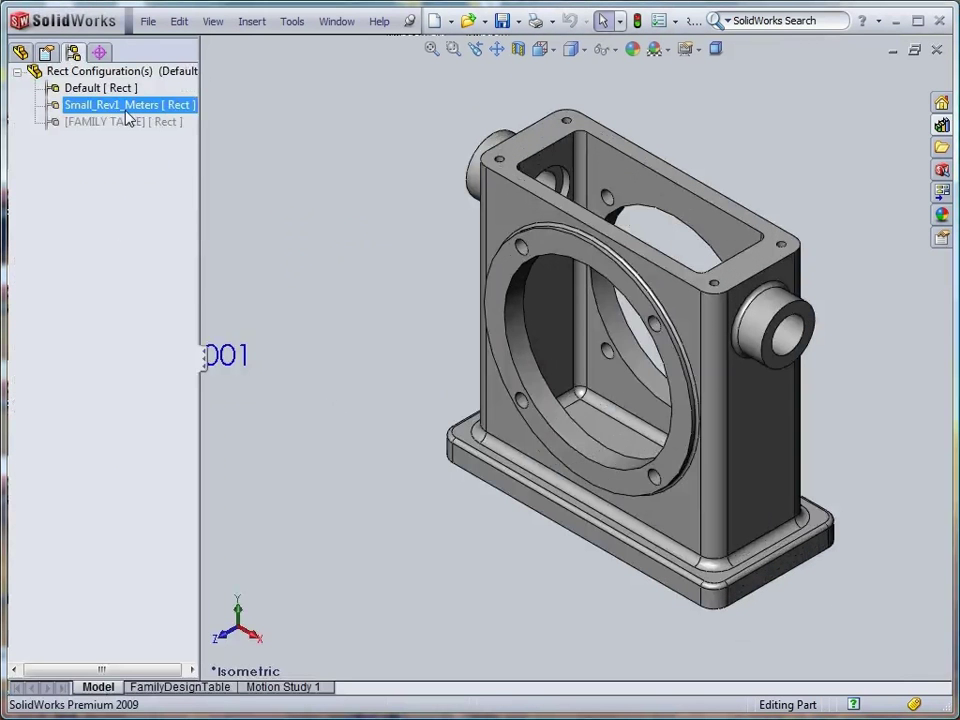
mouse_move(296, 213)
middle_mouse_down()
mouse_move(392, 304)
mouse_move(435, 266)
mouse_move(279, 210)
mouse_move(357, 235)
middle_mouse_up()
key("ctrl+shift+z")
left_click(103, 123)
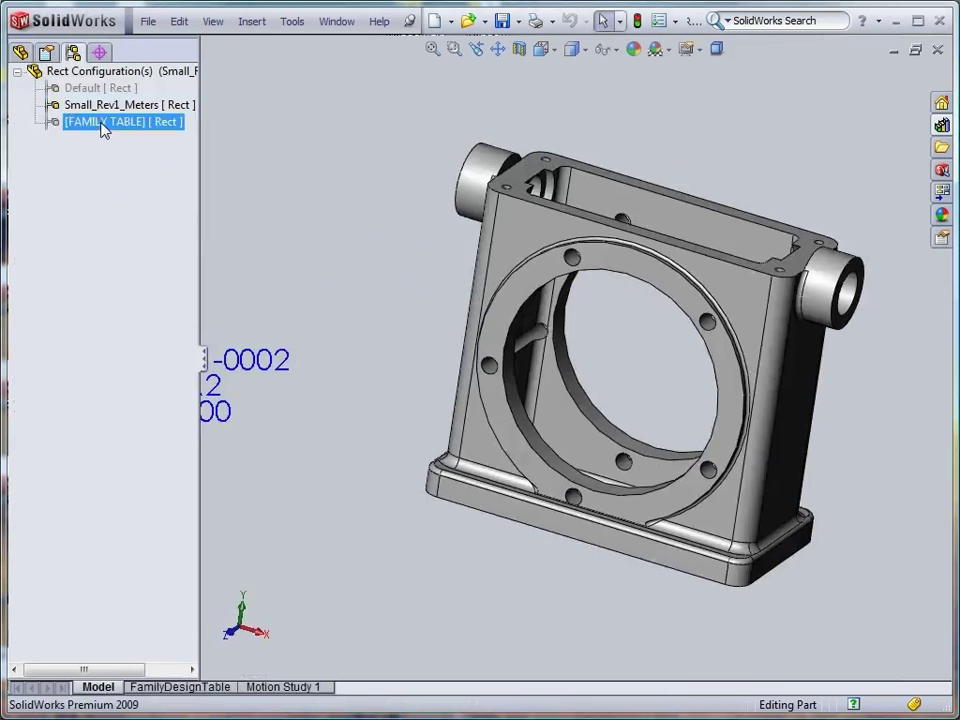
double_click(95, 89)
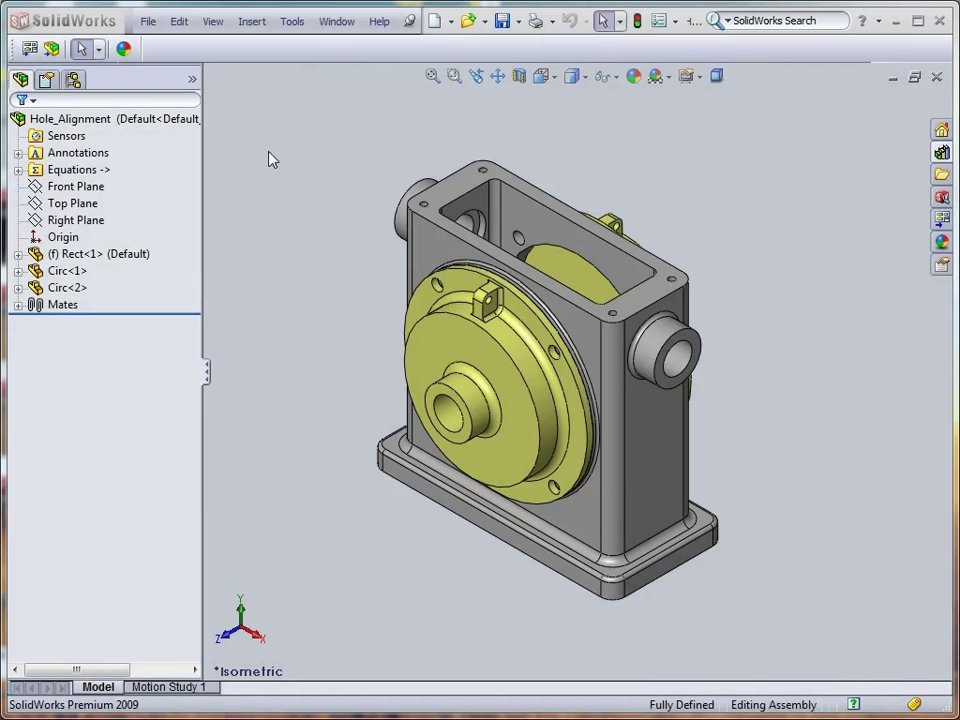
Insert a family design table into the Hole_Alignment assembly, loaded from the existing file RectParams.xls.
left_click(251, 22)
mouse_move(300, 422)
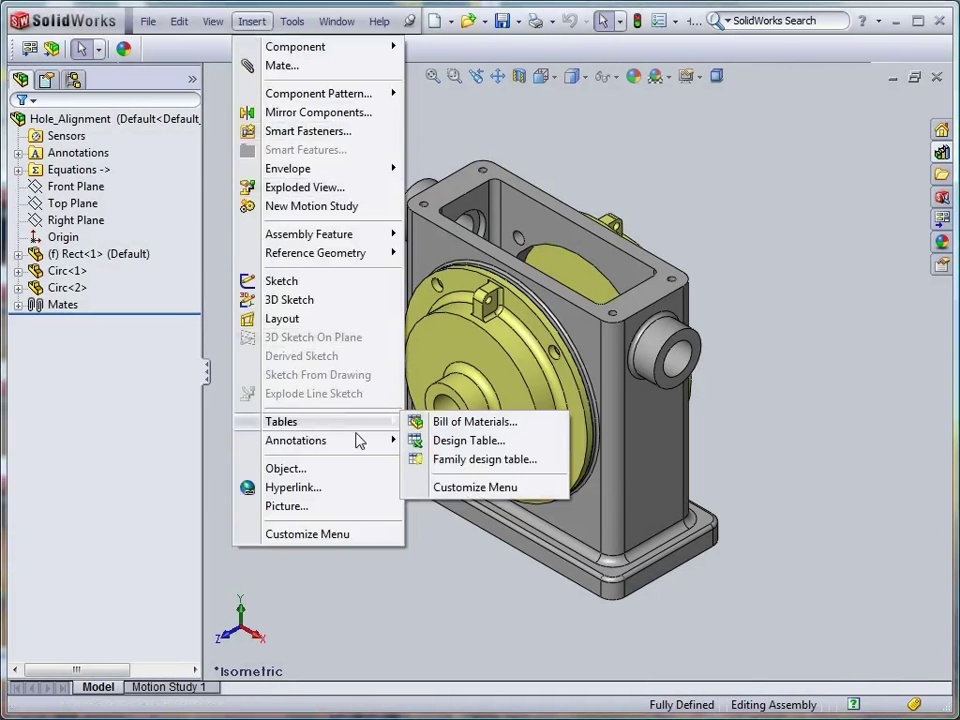
left_click(470, 459)
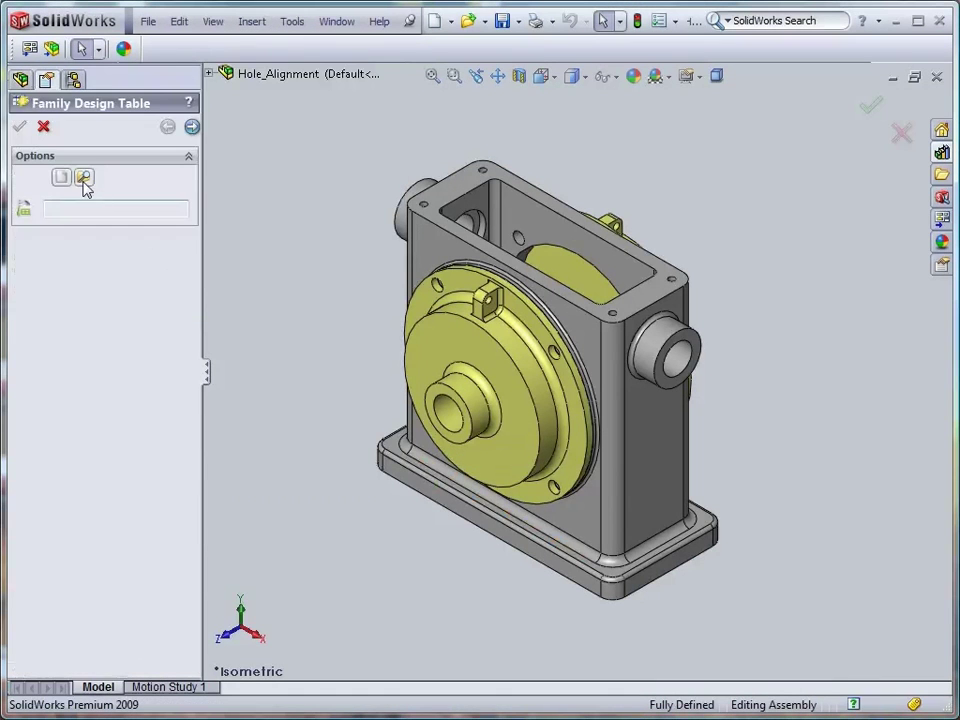
left_click(84, 180)
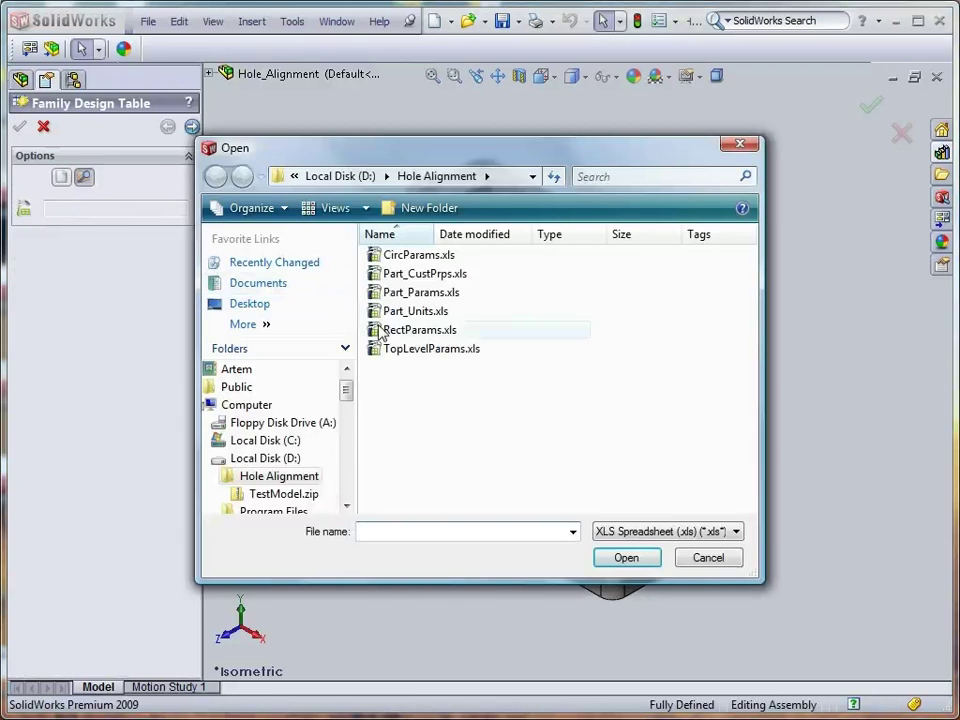
double_click(383, 334)
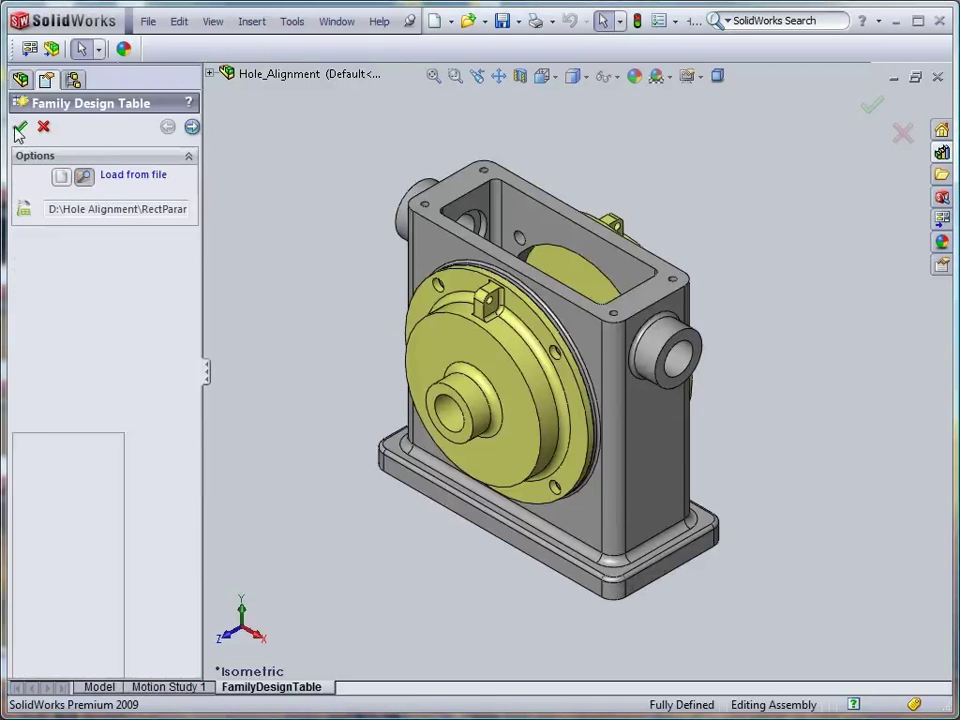
left_click(20, 127)
Rename the assembly's first family design table as RectParams.
left_click(70, 442)
left_click(70, 442)
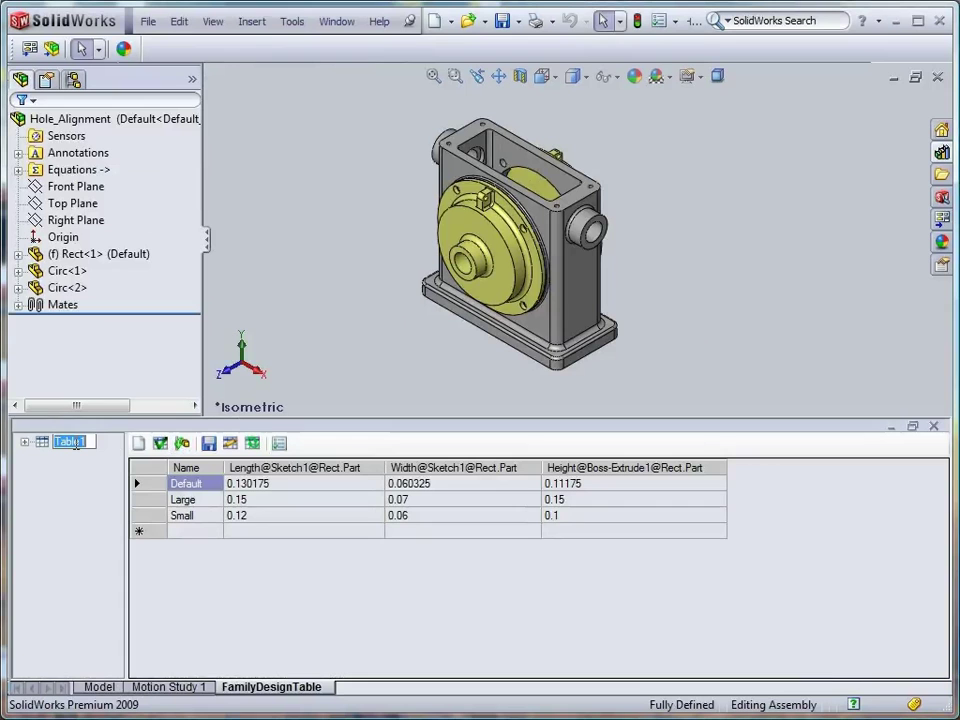
type("RectParams")
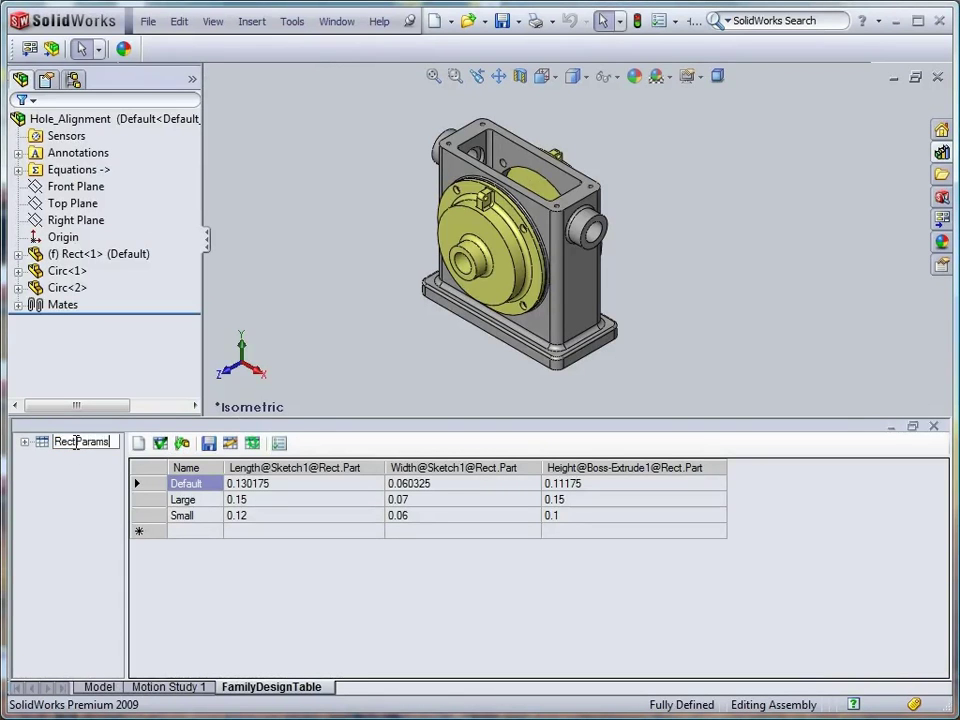
key("Return")
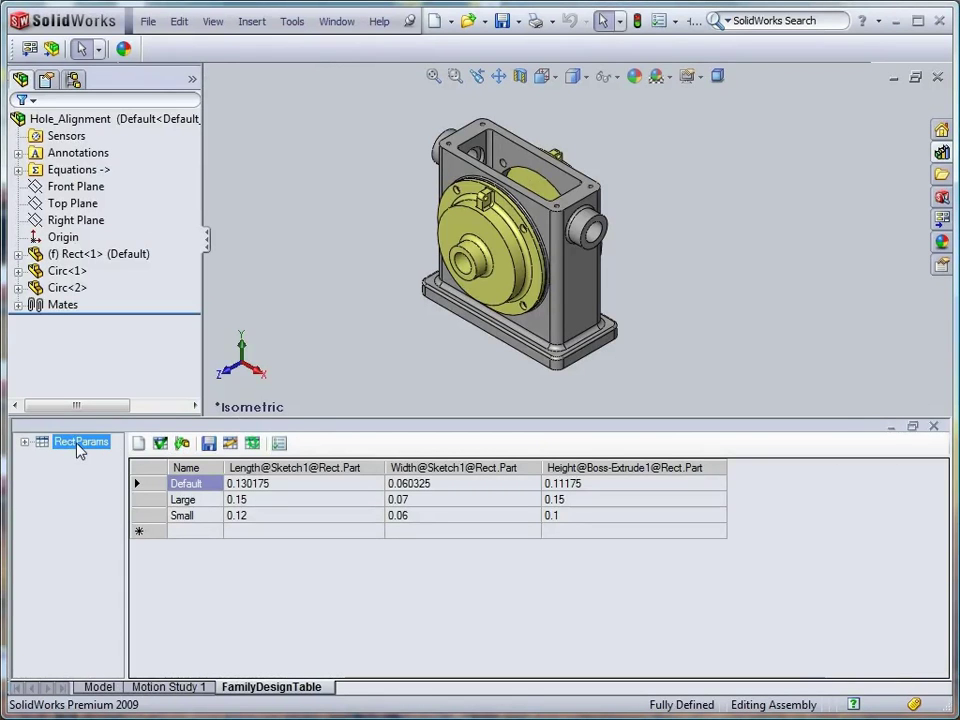
Add a second family design table to the assembly, loaded from the file CircParams.xls.
left_click(139, 444)
left_click(83, 178)
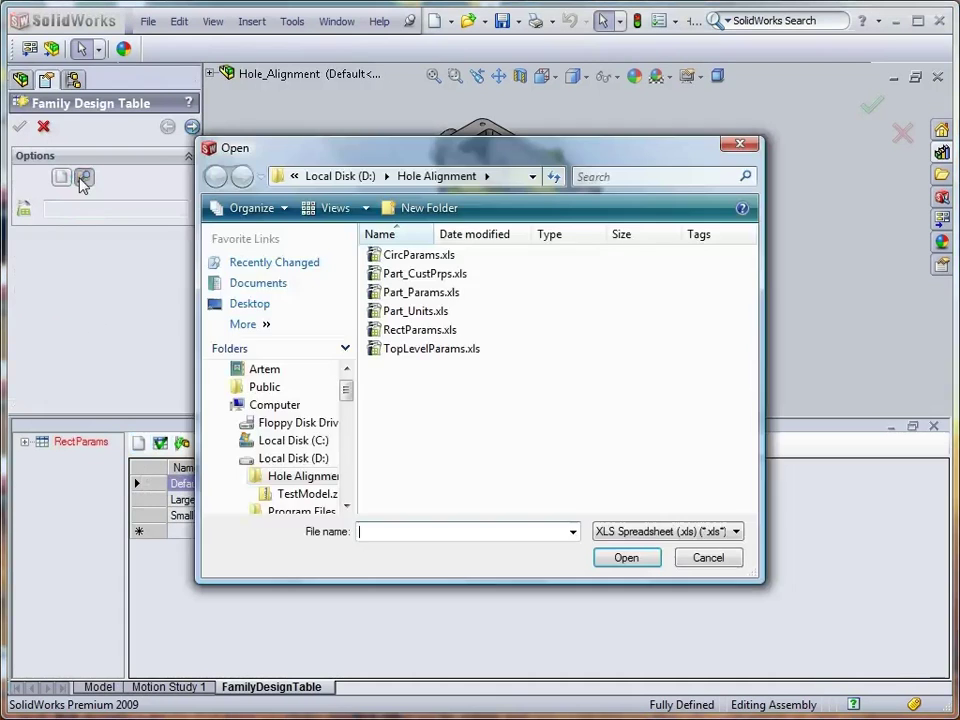
double_click(410, 255)
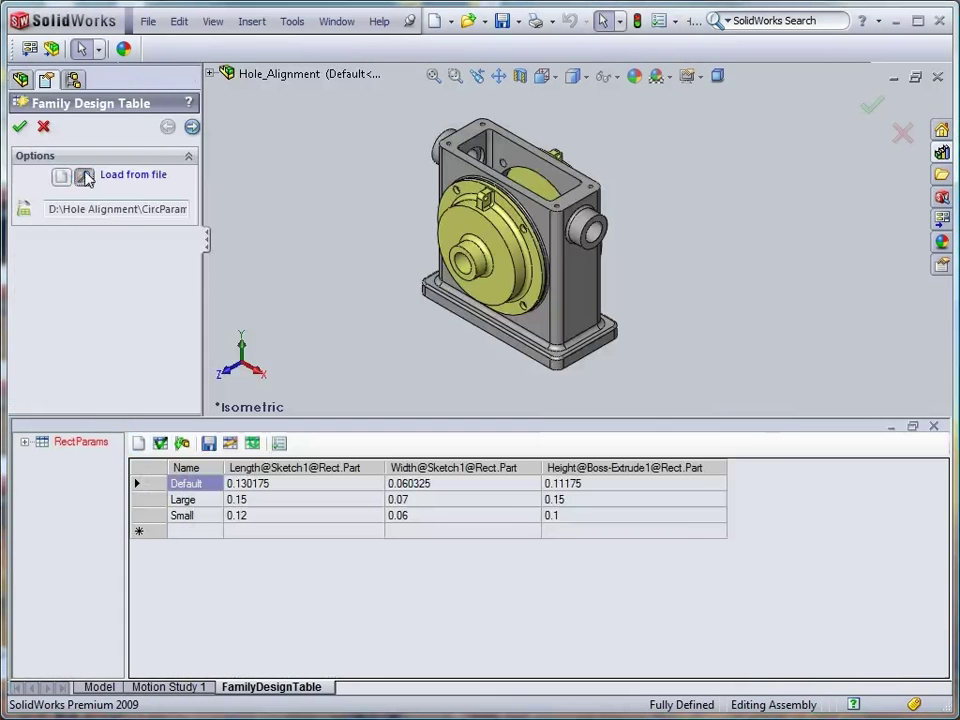
left_click(19, 126)
Rename the second family design table as CircParams.
left_click(72, 457)
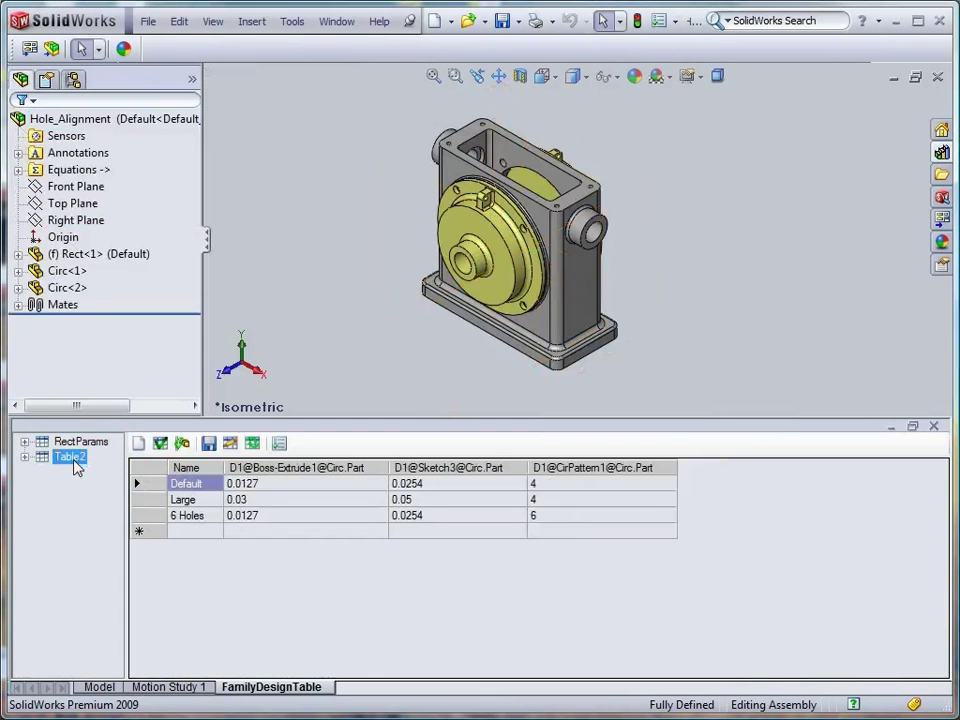
type("CircPa")
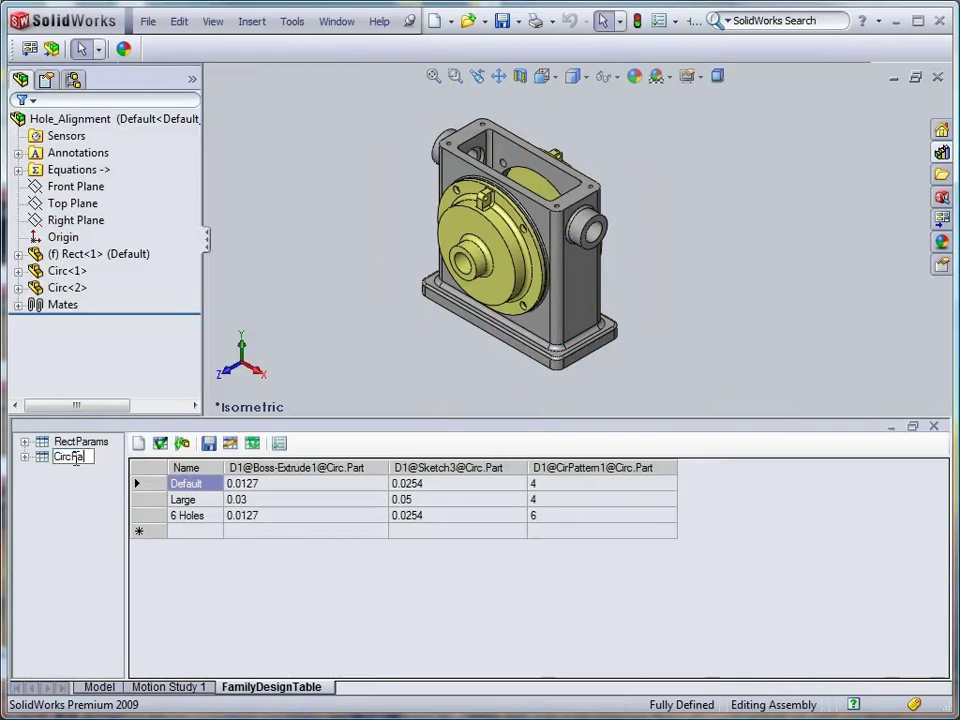
type("rams")
key("Return")
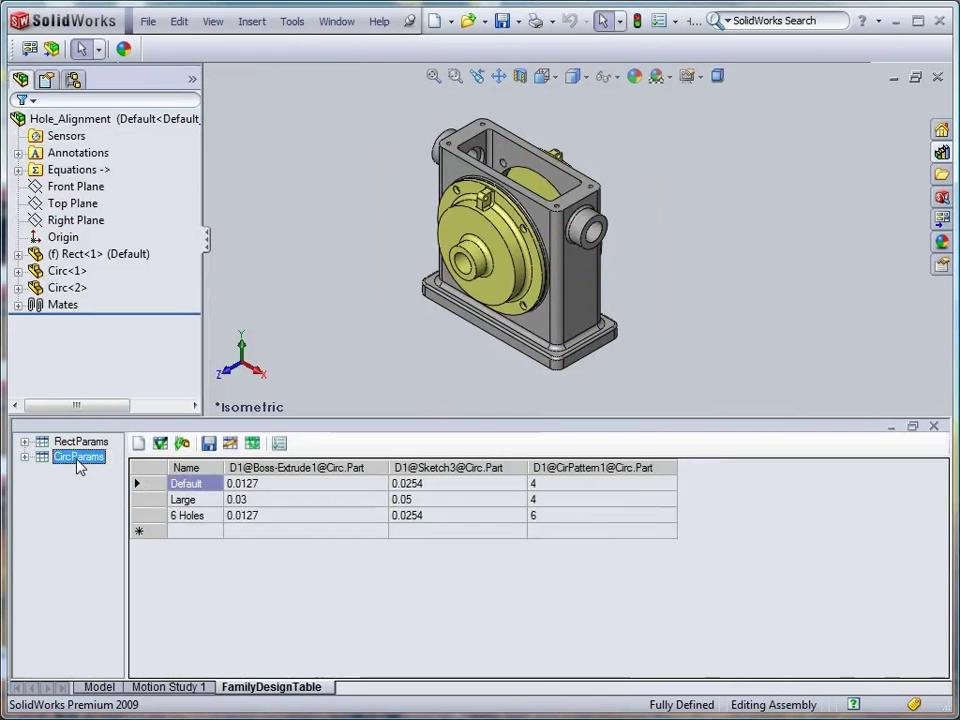
Add a third family design table to the assembly, loaded from the existing TopLevelParams file in the Hole Alignment folder.
left_click(138, 446)
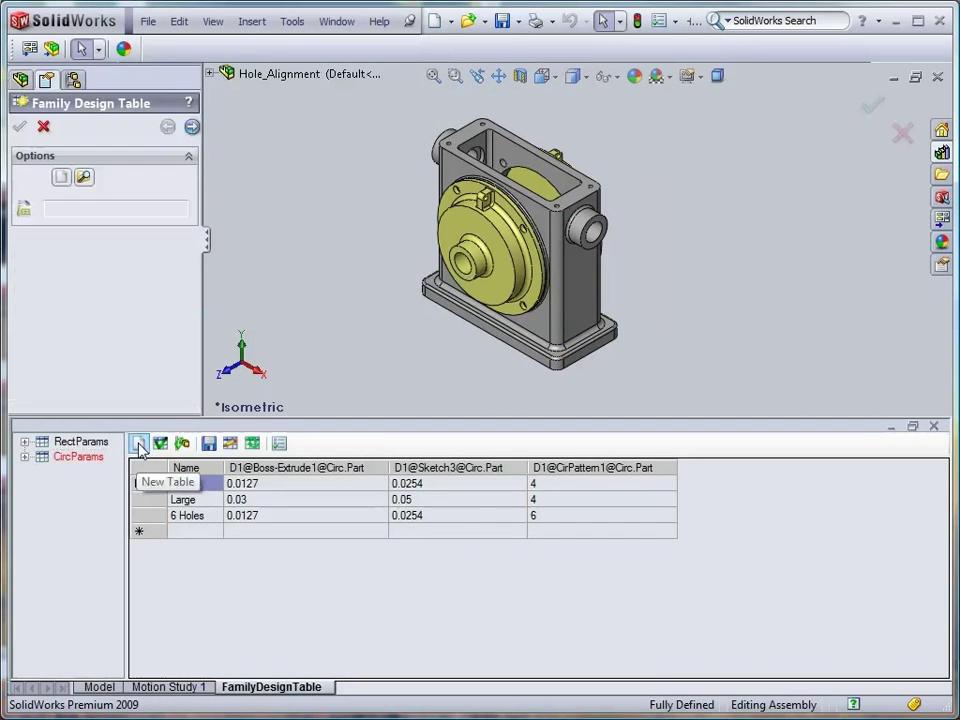
left_click(83, 177)
double_click(430, 348)
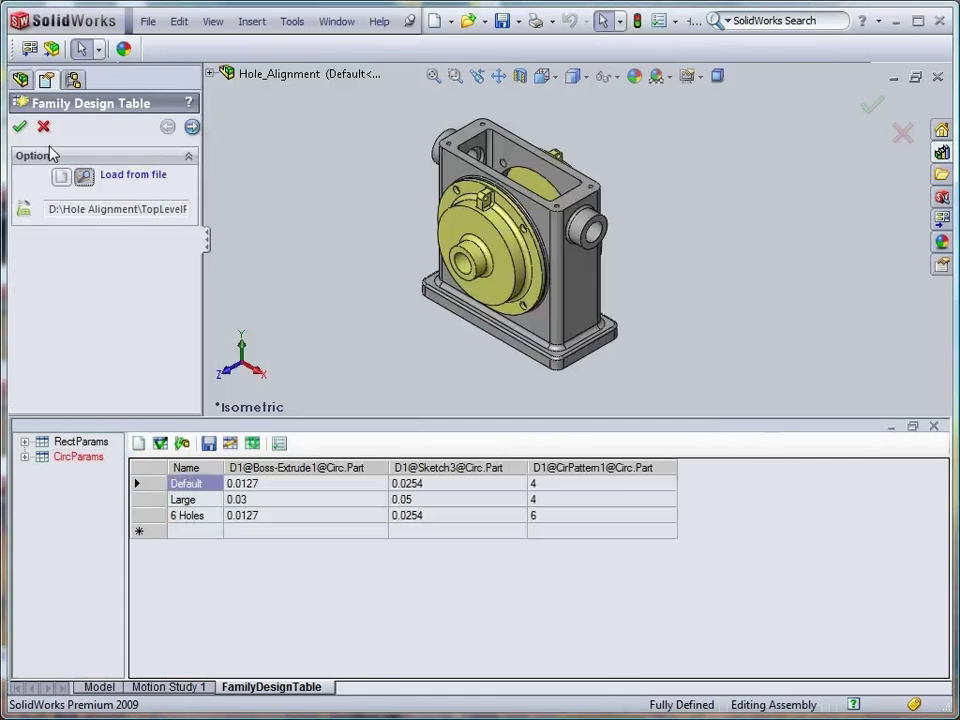
left_click(21, 128)
Expand all three parameter tables and apply the RectParams Large instance followed by Small to the assembly.
left_click(25, 471)
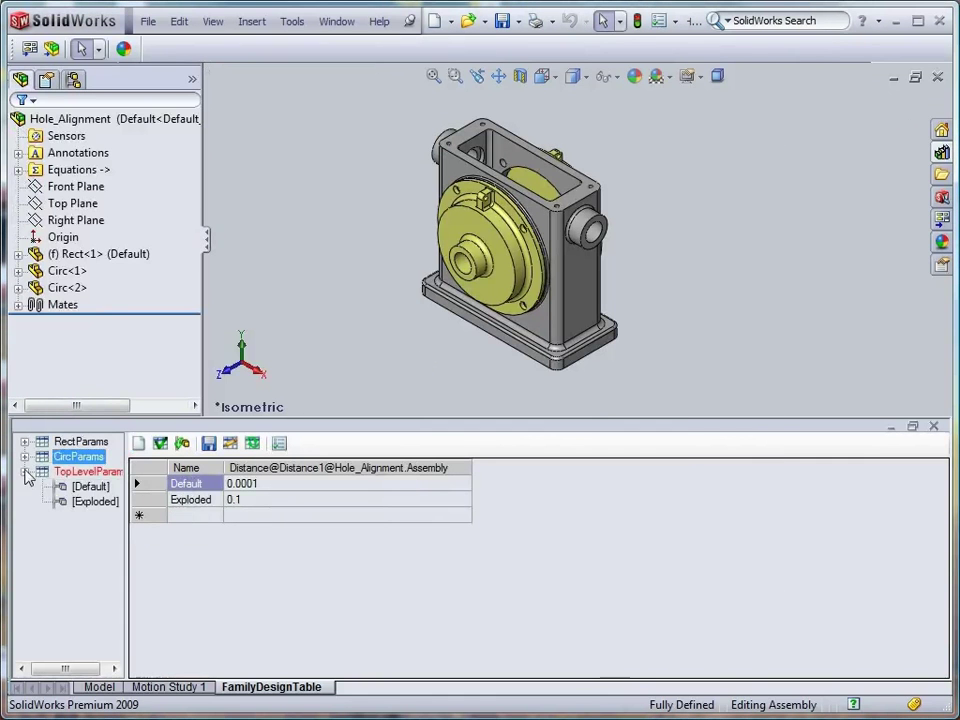
left_click(24, 457)
left_click(24, 441)
left_click(76, 471)
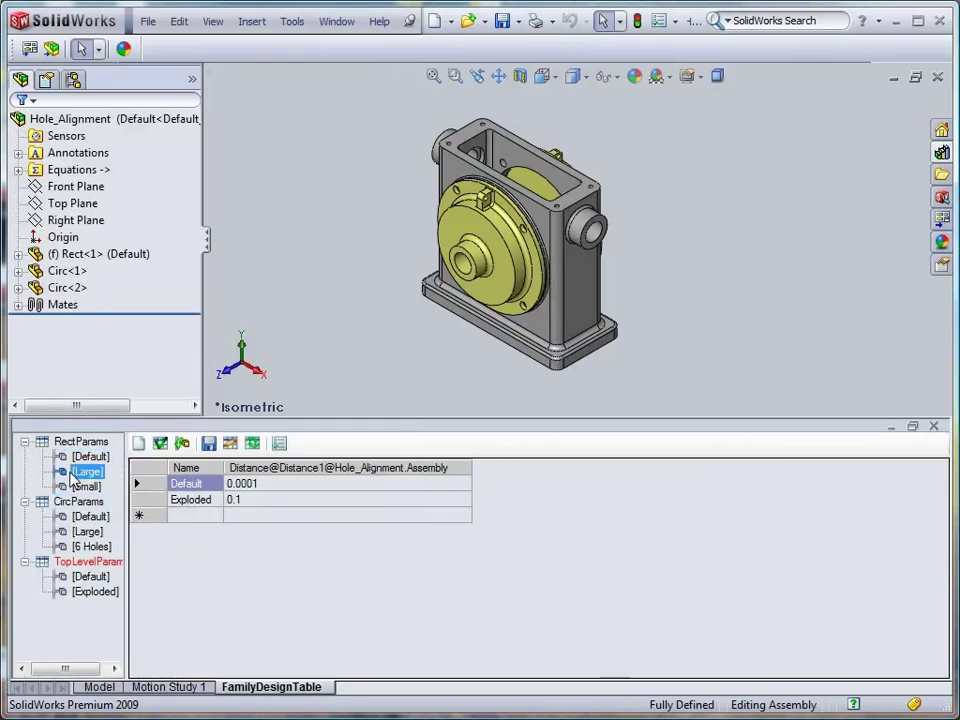
left_click(80, 486)
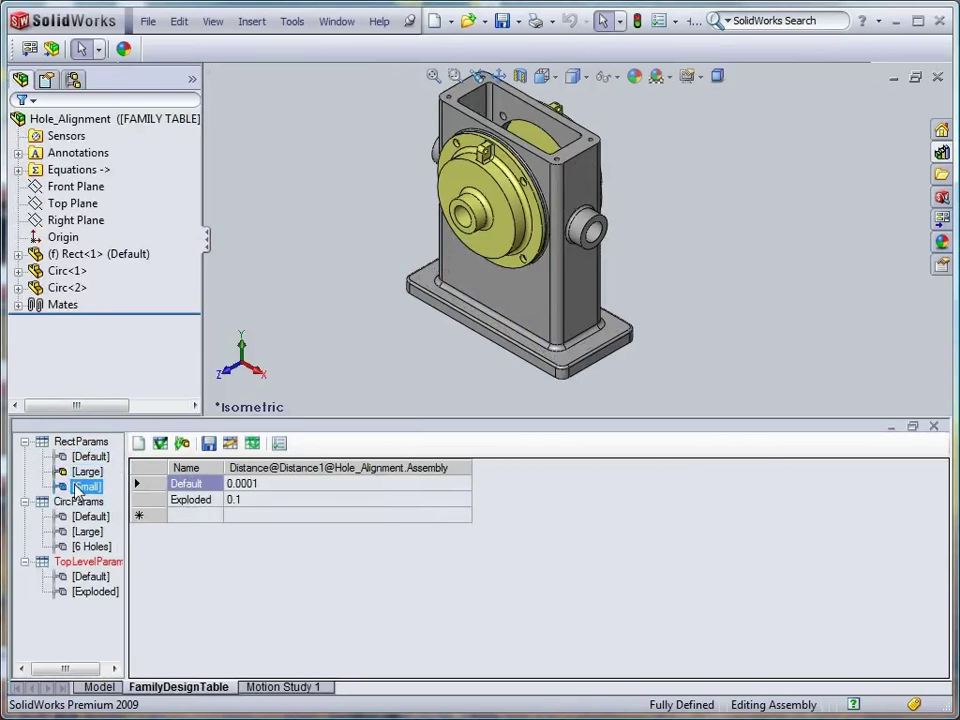
Apply the Large instances of CircParams and RectParams to the assembly, then return CircParams to Default.
left_click(84, 531)
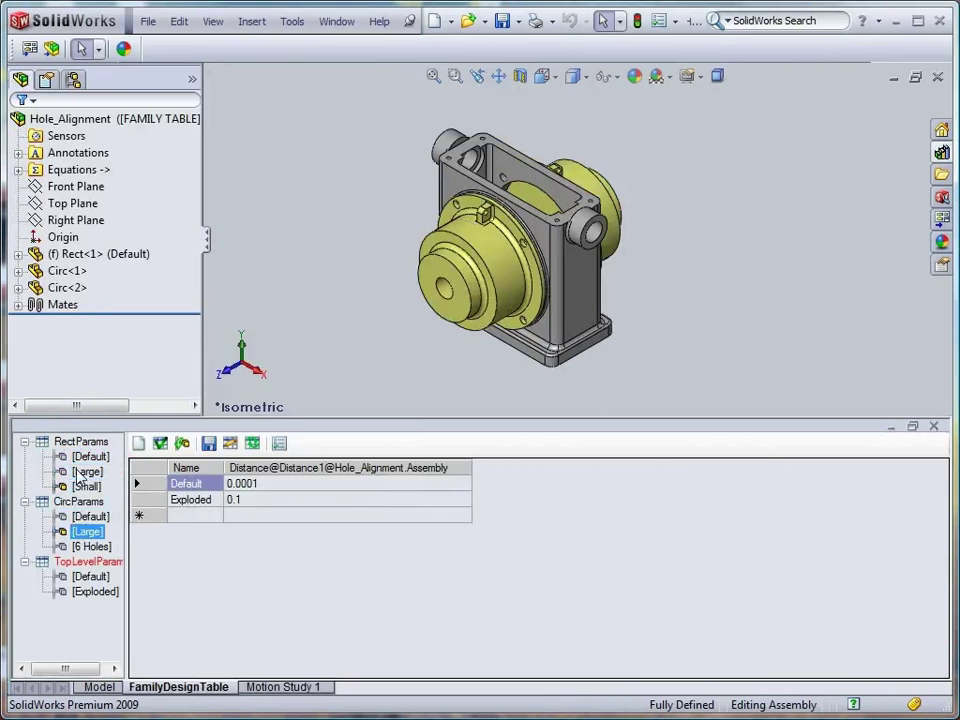
left_click(80, 472)
left_click(88, 516)
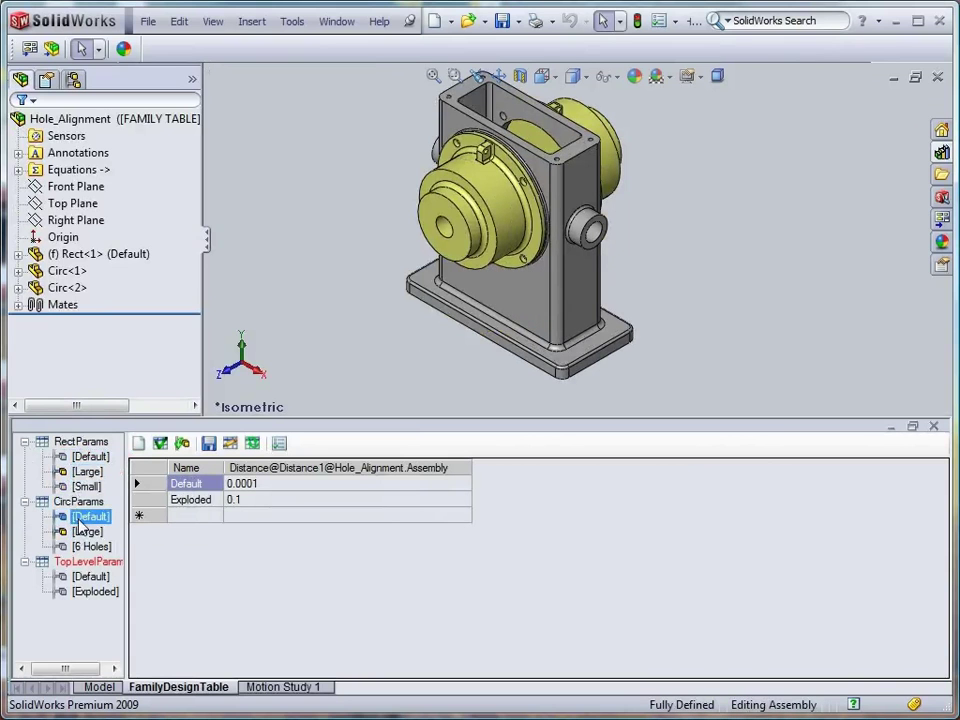
left_click(88, 518)
Switch the top-level table to Exploded and back to Default, then combine RectParams Default with the Exploded instance.
left_click(86, 594)
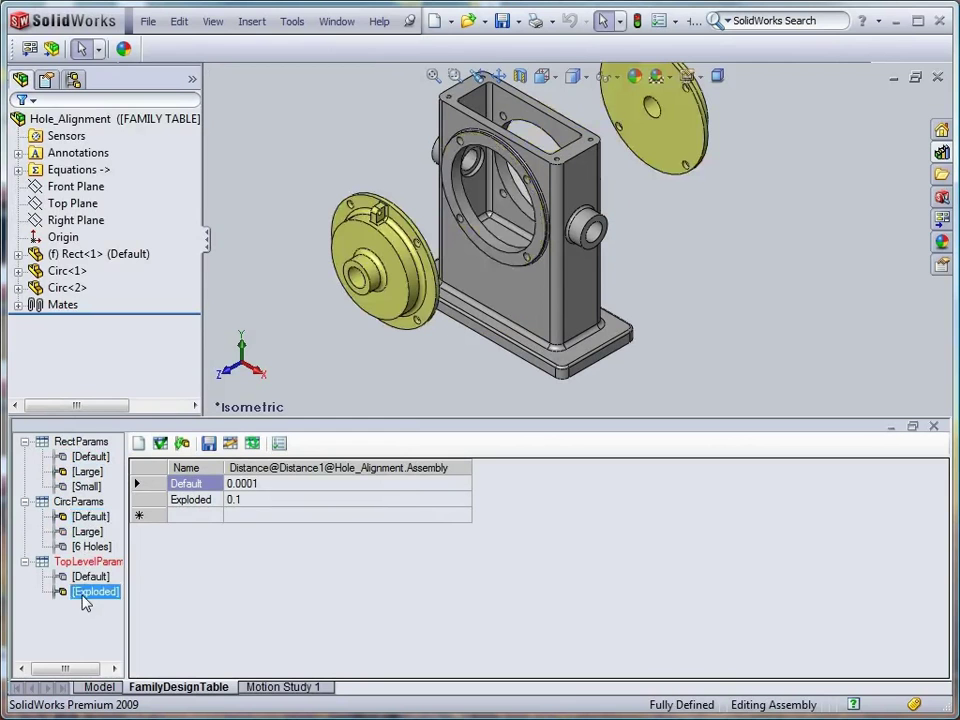
left_click(88, 577)
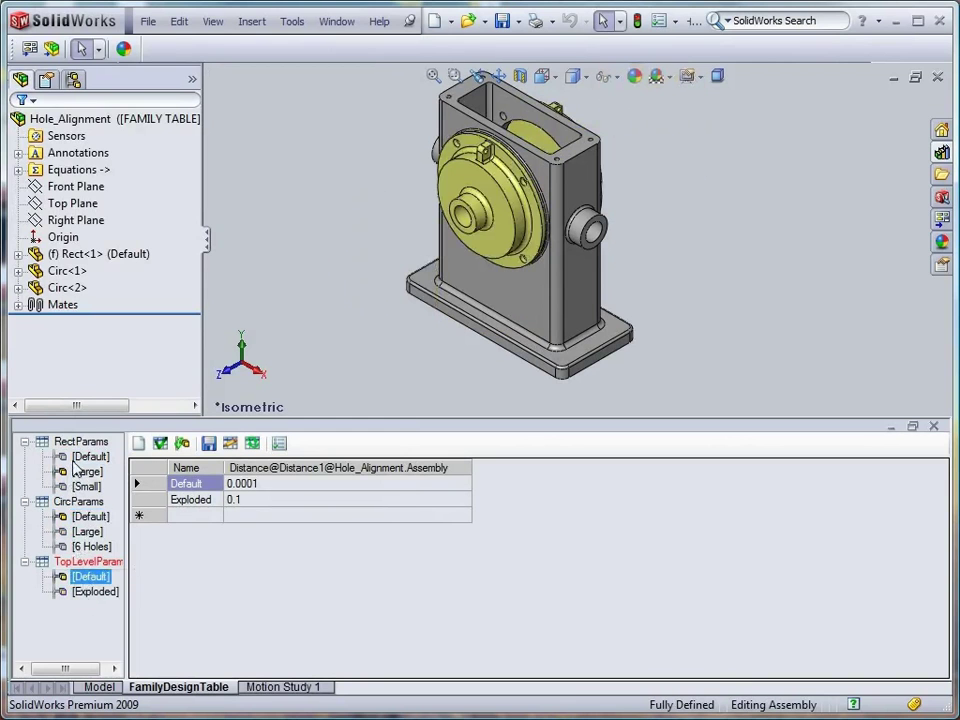
left_click(88, 456)
left_click(88, 592)
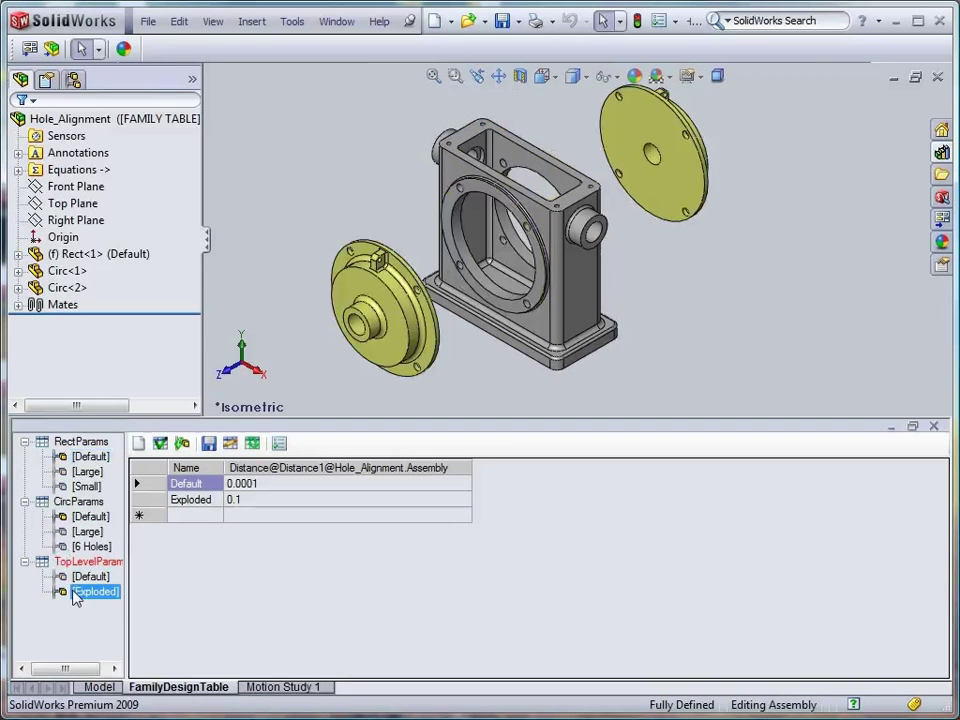